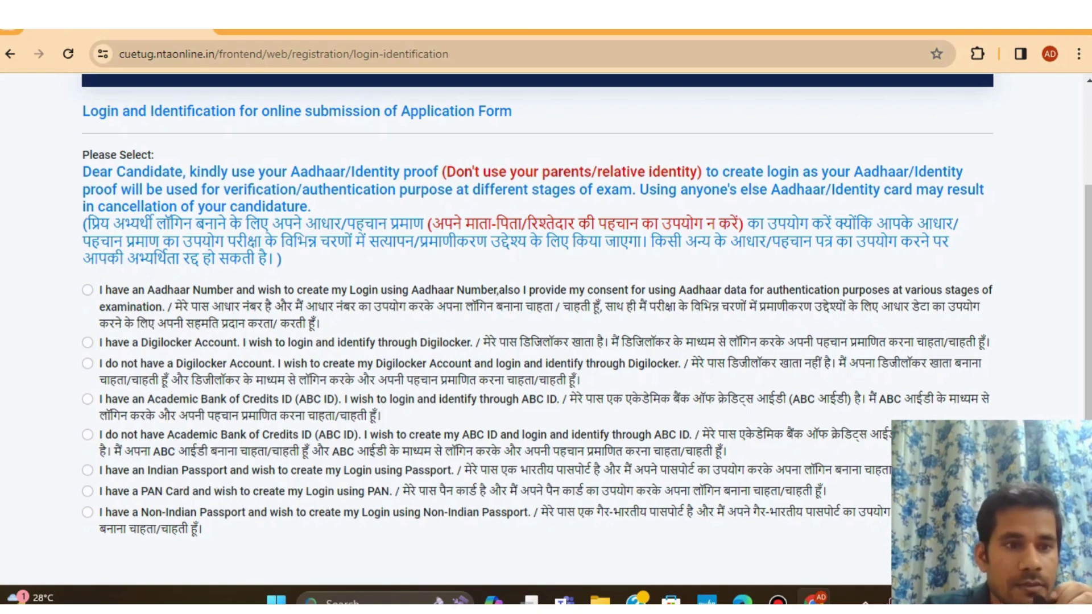
Log in with the Aadhaar Number option and validate it with the received OTP
{"action": "left_click", "coordinate": [87, 290]}
{"action": "scroll", "coordinate": [546, 329], "scroll_direction": "down", "scroll_amount": 3}
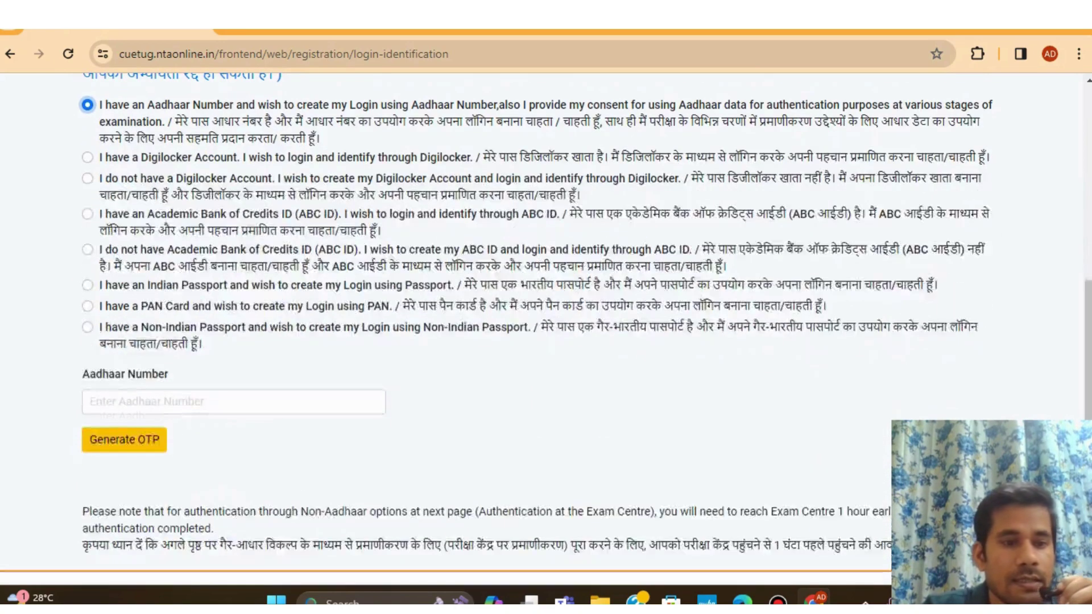
{"action": "left_click", "coordinate": [234, 401]}
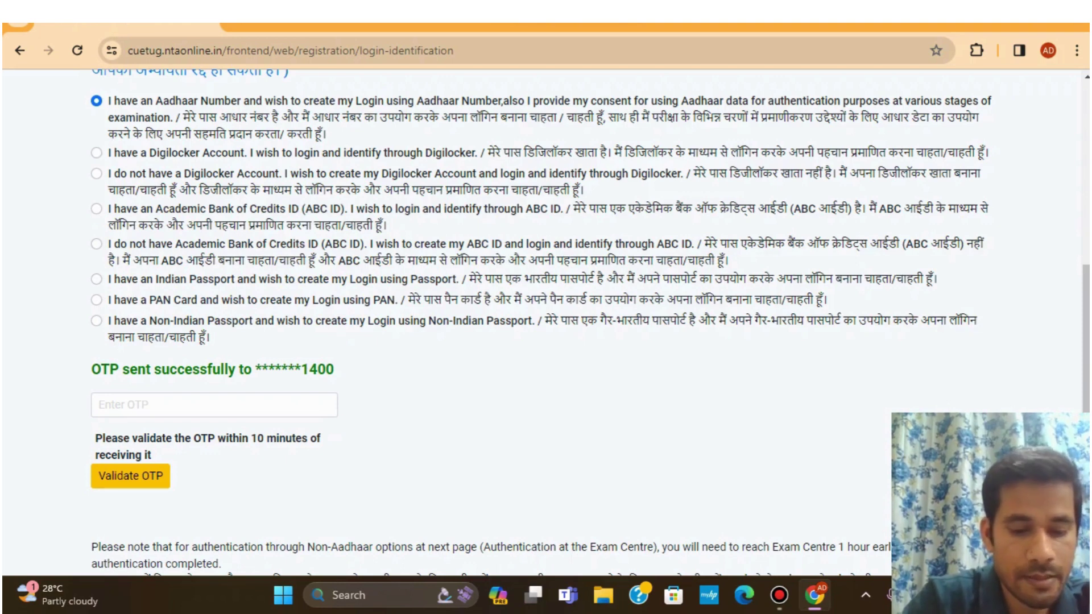
{"action": "left_click", "coordinate": [99, 405]}
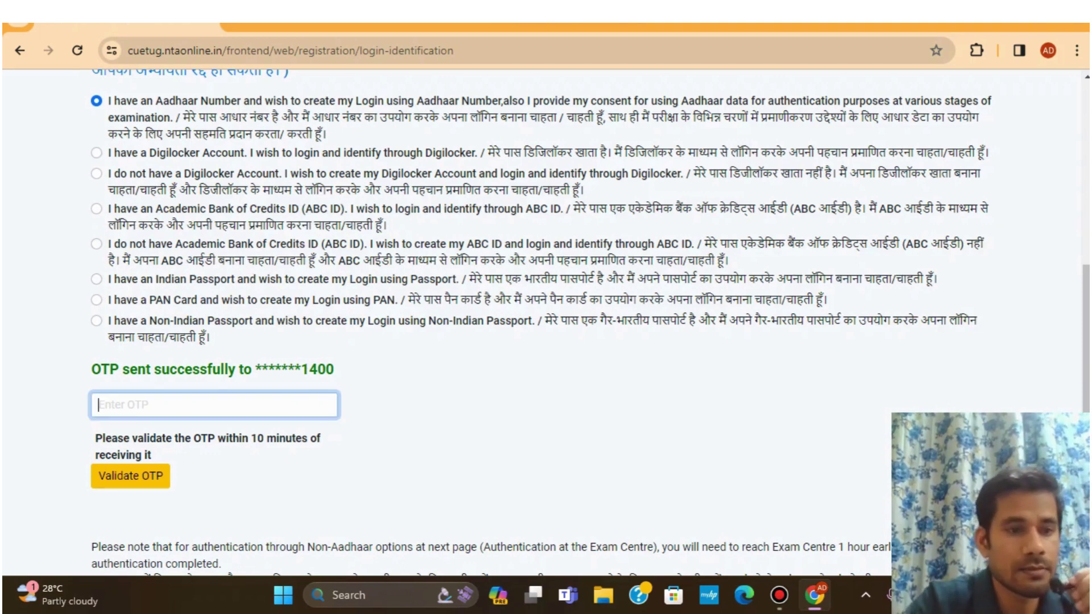
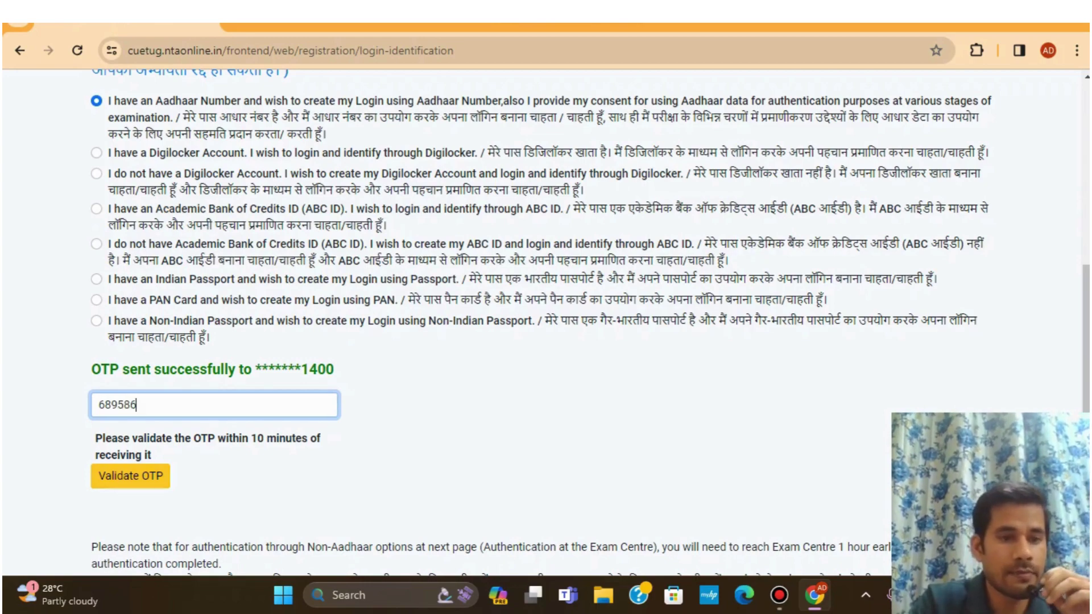
{"action": "key", "text": "Return"}
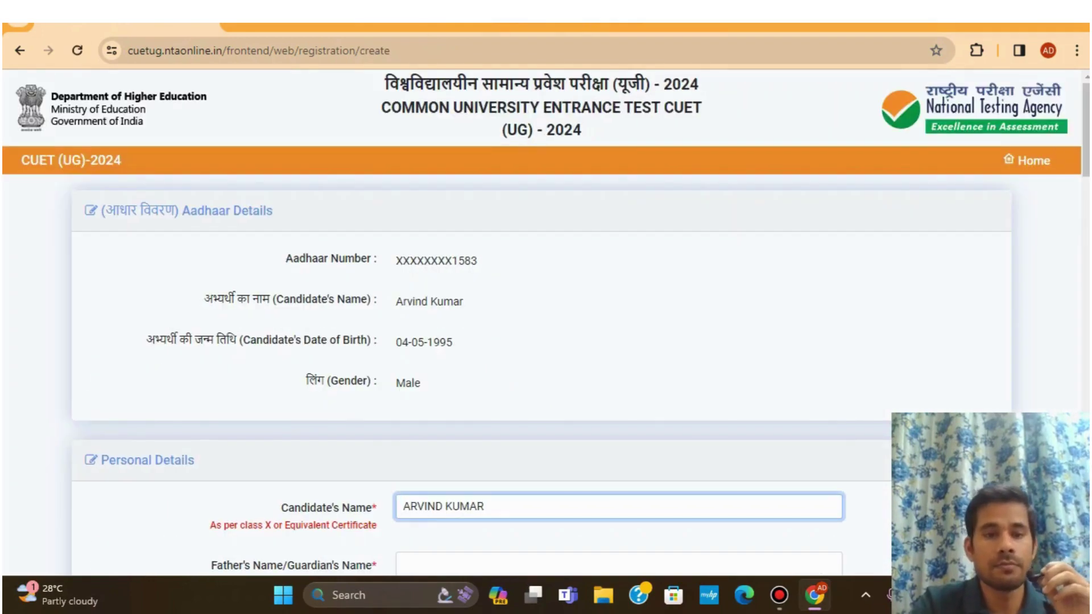
{"action": "scroll", "coordinate": [541, 318], "scroll_direction": "down", "scroll_amount": 3}
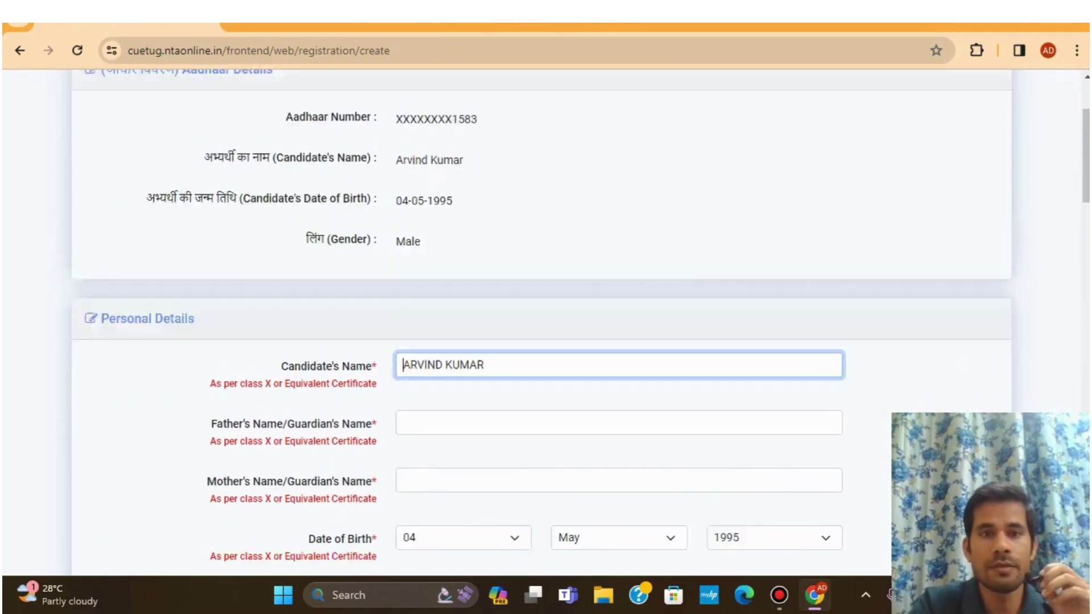
{"action": "scroll", "coordinate": [540, 318], "scroll_direction": "up", "scroll_amount": 3}
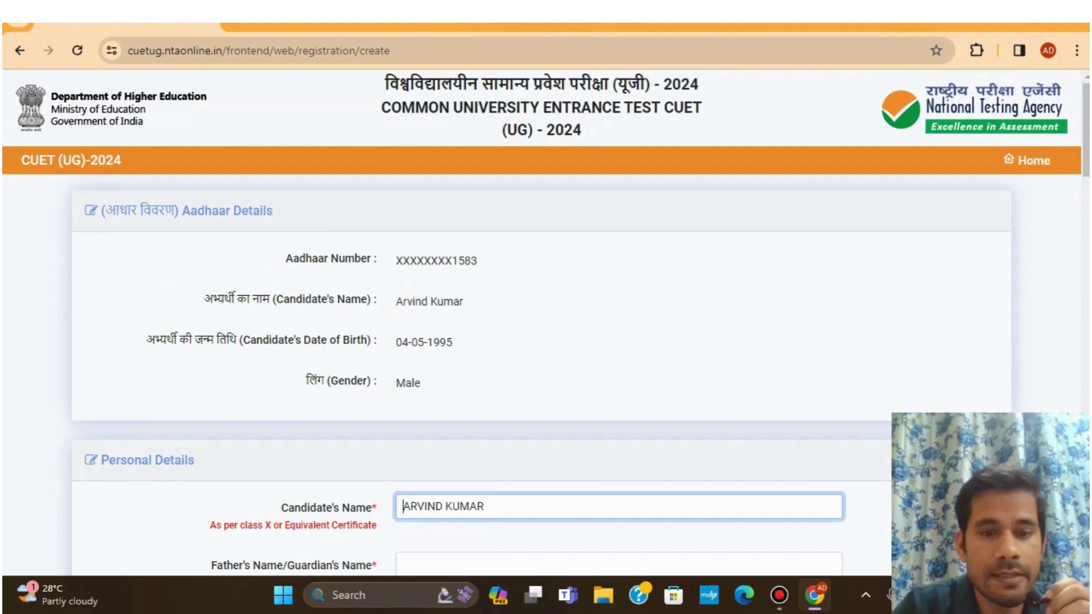
{"action": "scroll", "coordinate": [540, 319], "scroll_direction": "down", "scroll_amount": 6}
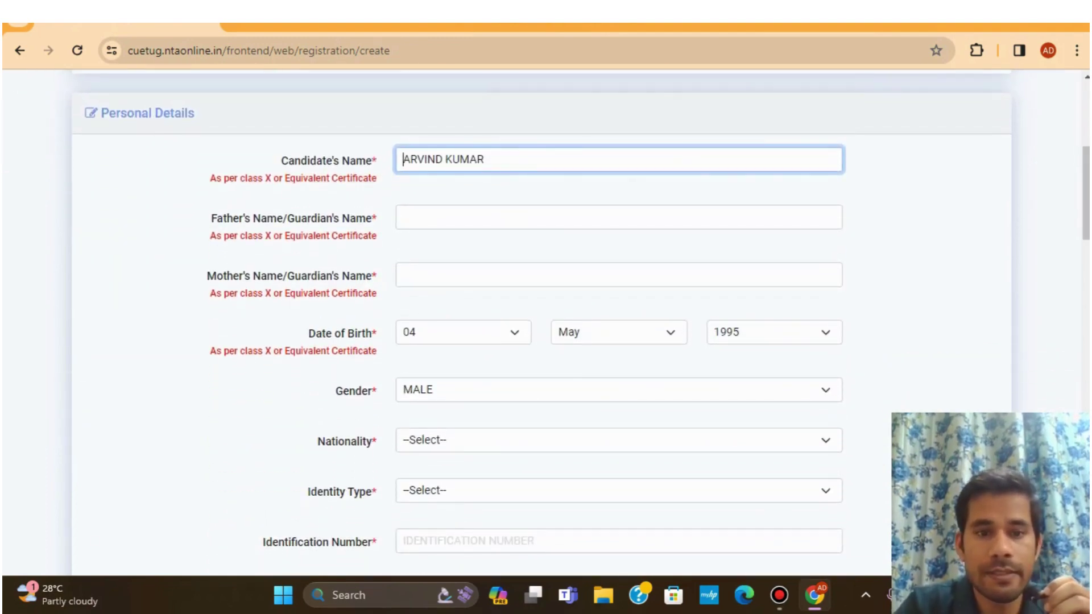
{"action": "scroll", "coordinate": [540, 318], "scroll_direction": "down", "scroll_amount": 10}
{"action": "scroll", "coordinate": [541, 319], "scroll_direction": "up", "scroll_amount": 15}
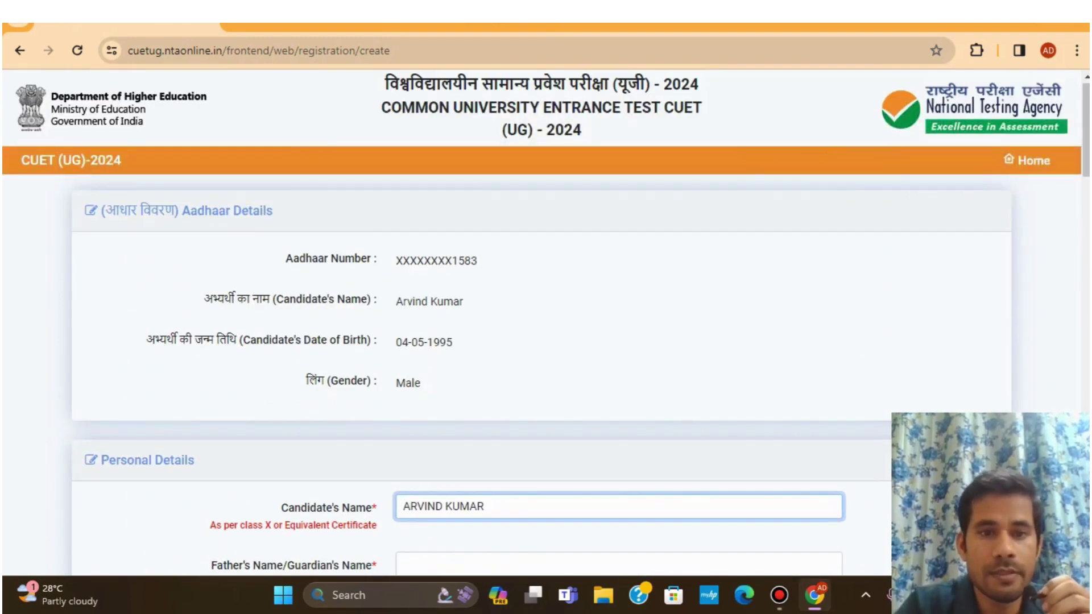
{"action": "scroll", "coordinate": [540, 318], "scroll_direction": "down", "scroll_amount": 15}
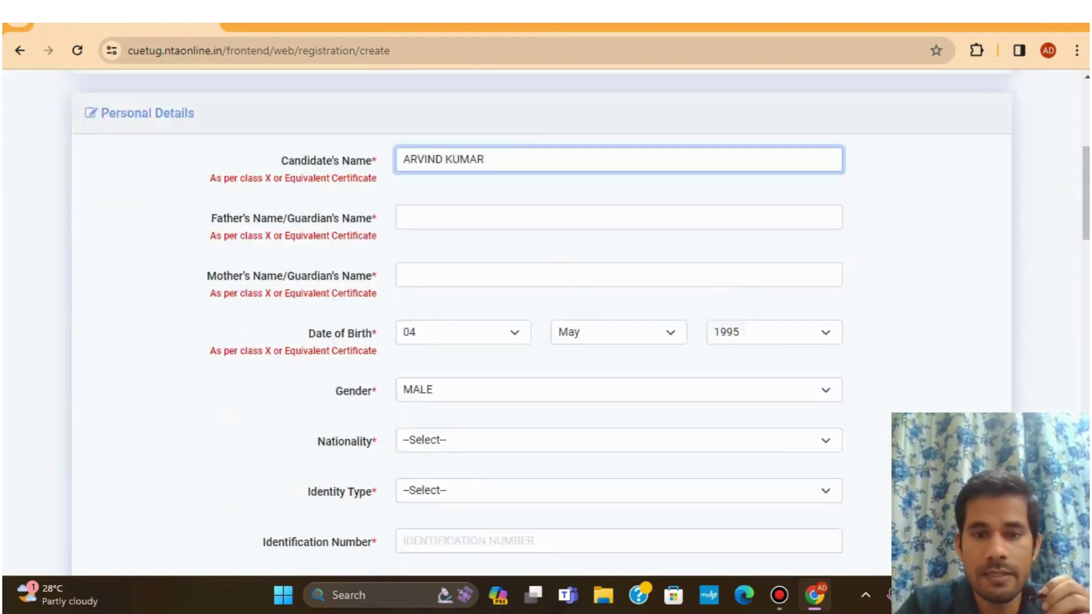
{"action": "scroll", "coordinate": [540, 319], "scroll_direction": "up", "scroll_amount": 4}
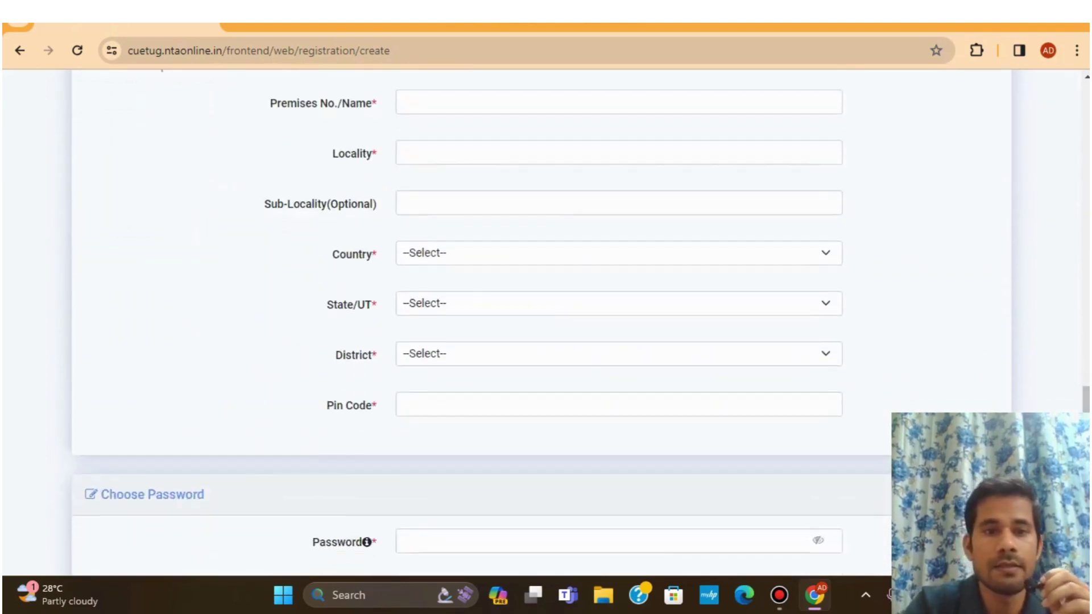
{"action": "scroll", "coordinate": [540, 318], "scroll_direction": "down", "scroll_amount": 8}
{"action": "scroll", "coordinate": [540, 318], "scroll_direction": "up", "scroll_amount": 6}
{"action": "scroll", "coordinate": [540, 318], "scroll_direction": "up", "scroll_amount": 12}
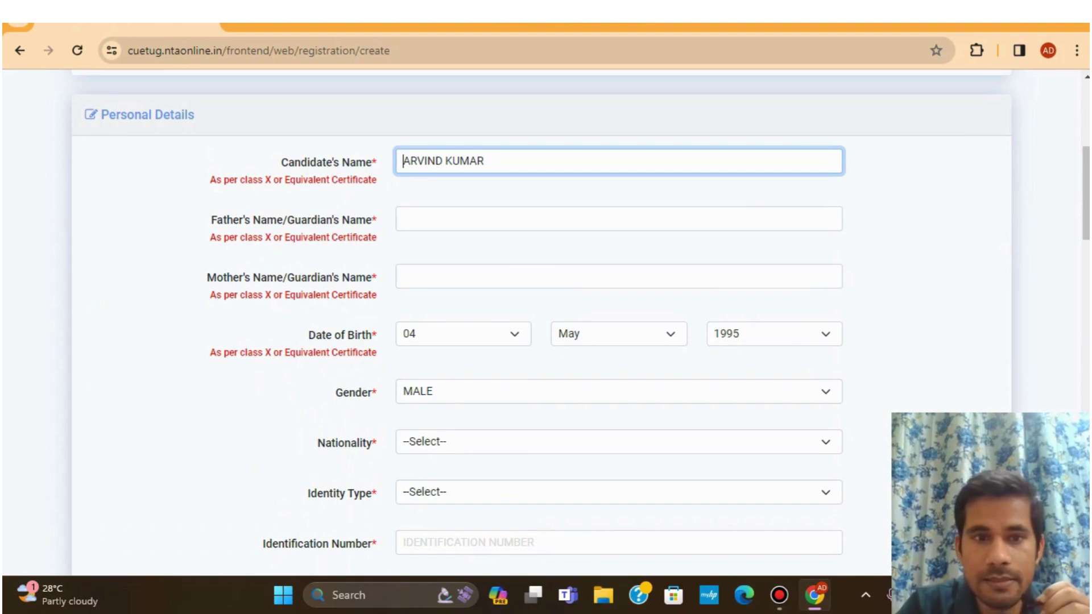
Enter the father's name and the mother's name, correcting its spelling
{"action": "left_click", "coordinate": [403, 219]}
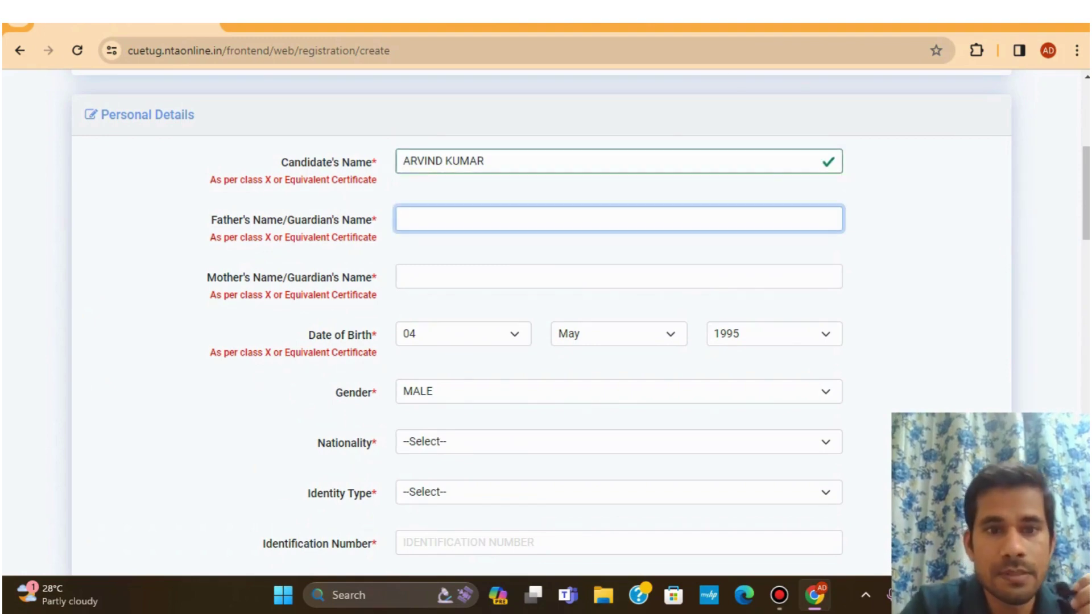
{"action": "type", "text": "INDRE"}
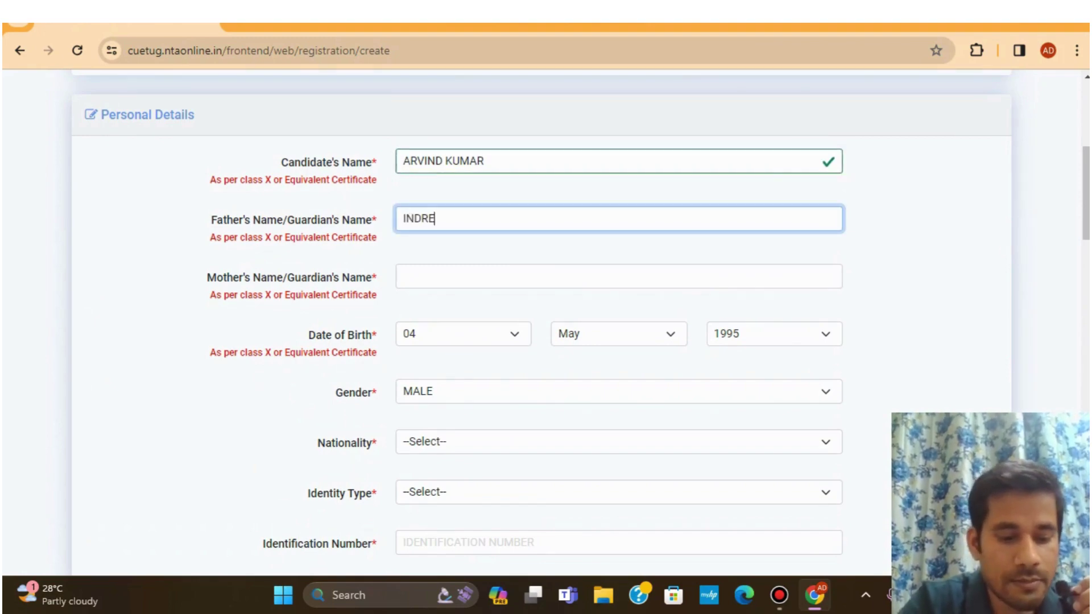
{"action": "type", "text": "SH"}
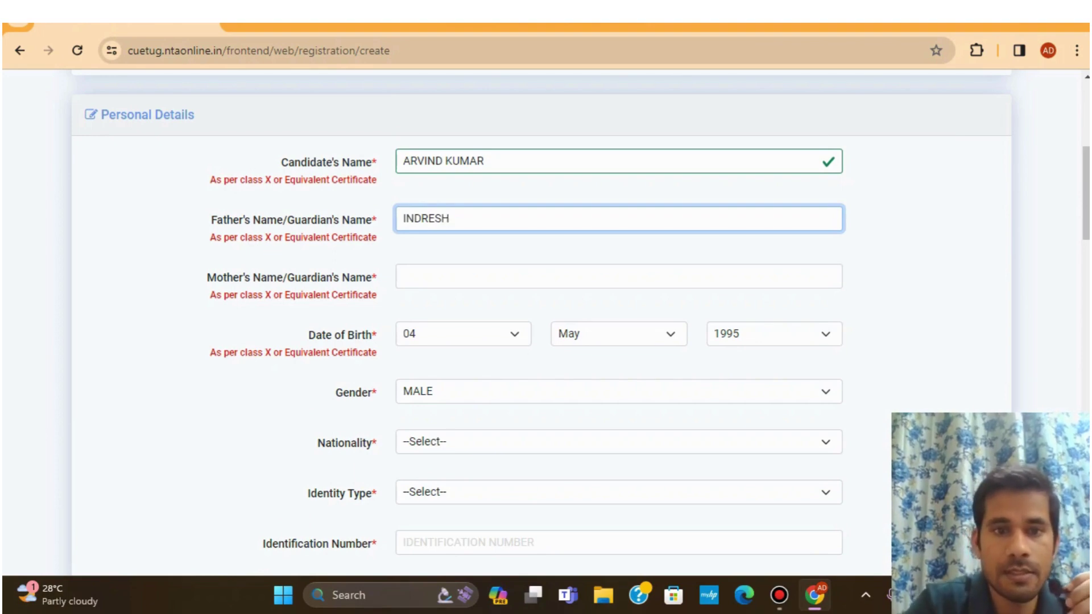
{"action": "left_click", "coordinate": [403, 276]}
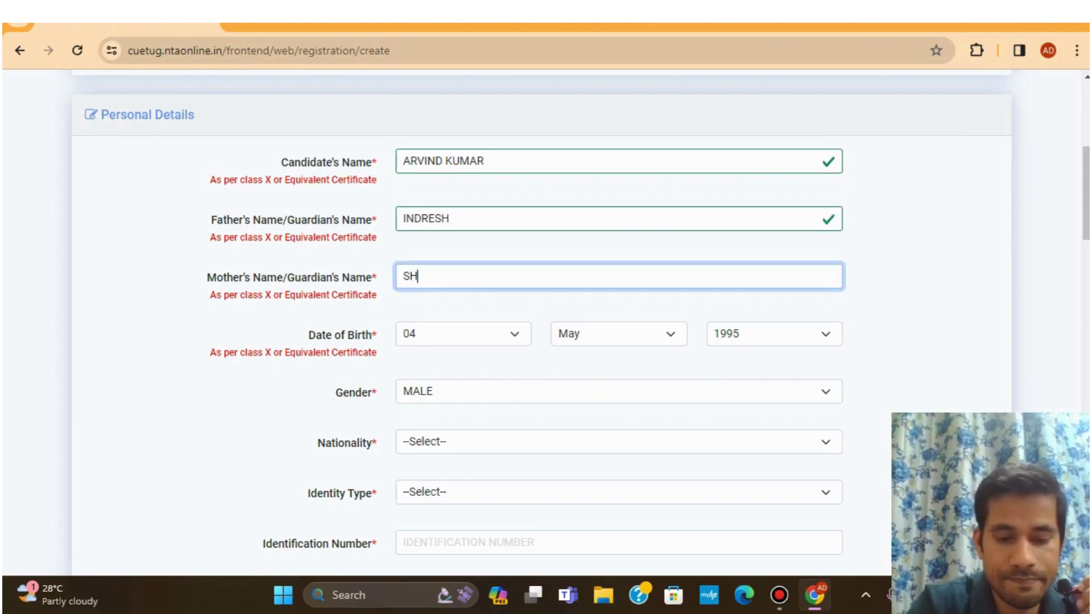
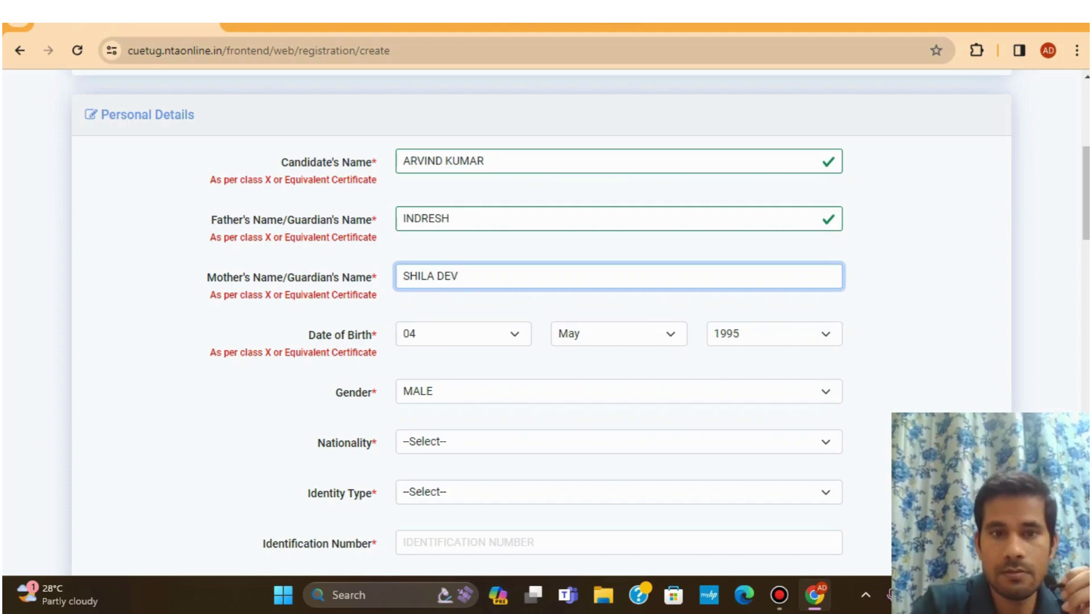
{"action": "type", "text": "I"}
Set Nationality to INDIAN
{"action": "scroll", "coordinate": [540, 319], "scroll_direction": "down", "scroll_amount": 3}
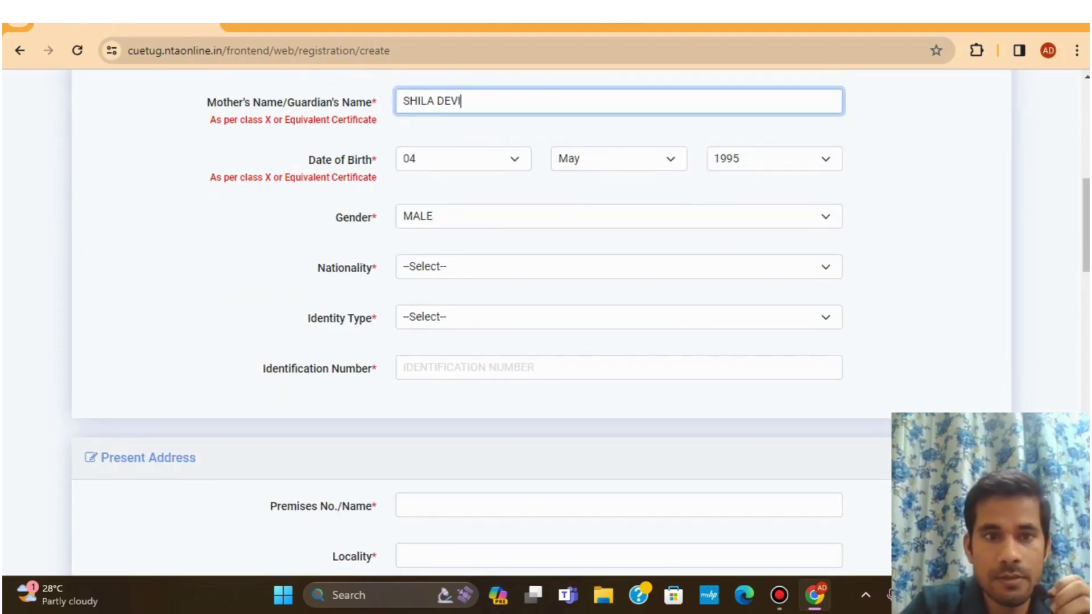
{"action": "left_click", "coordinate": [619, 267]}
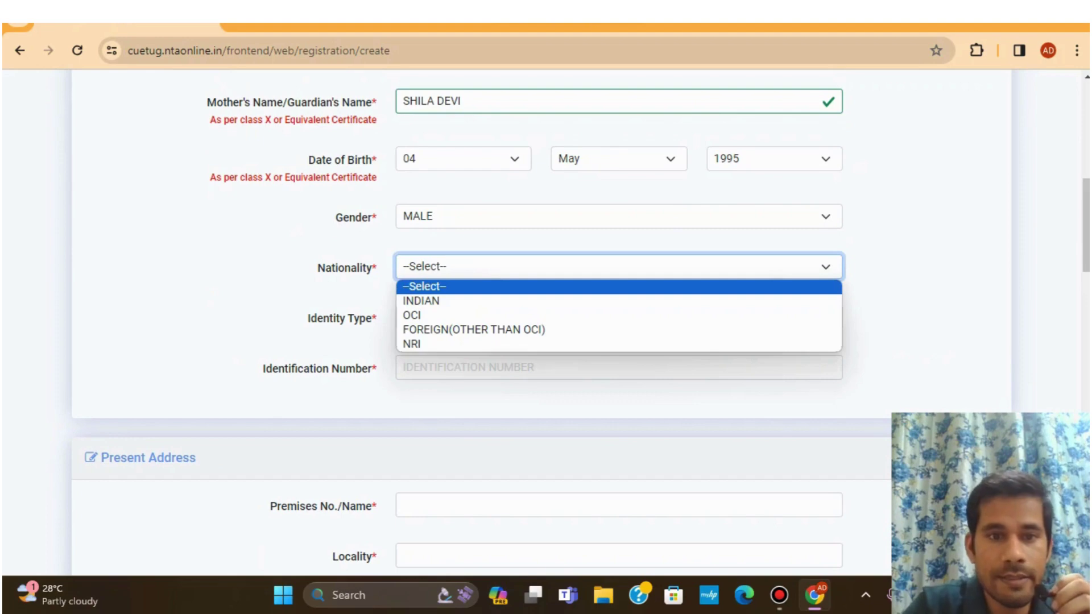
{"action": "key", "text": "Escape"}
{"action": "left_click", "coordinate": [619, 317]}
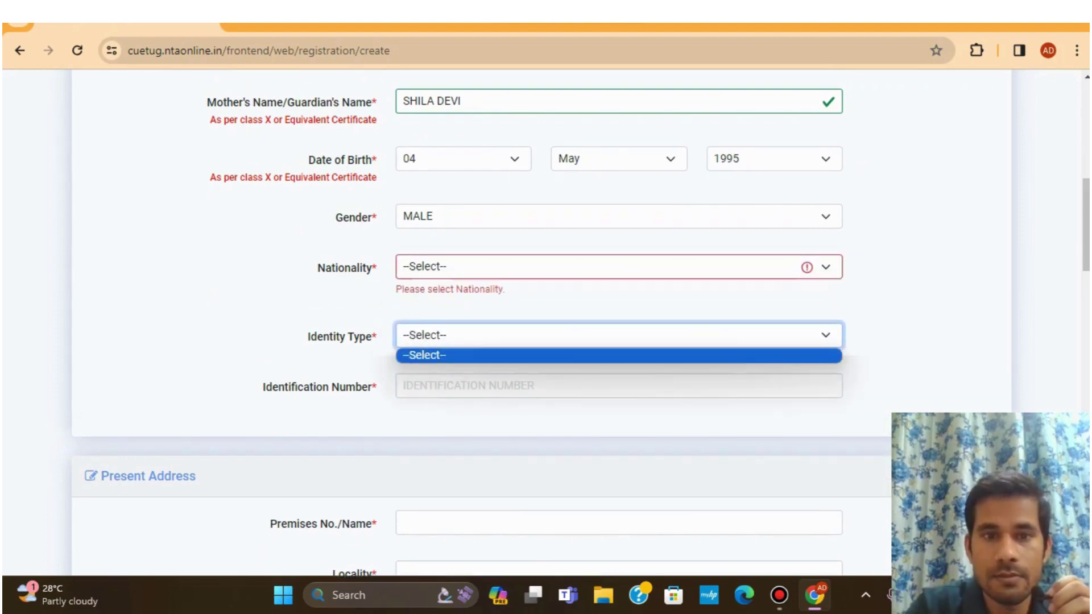
{"action": "left_click", "coordinate": [619, 266]}
{"action": "left_click", "coordinate": [619, 300]}
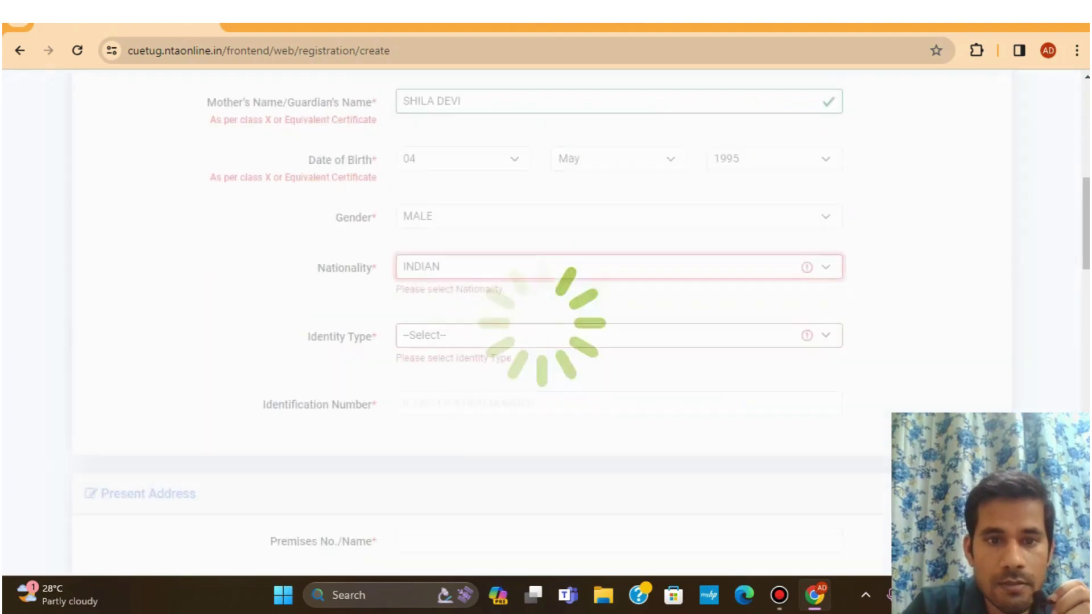
{"action": "left_click", "coordinate": [619, 317]}
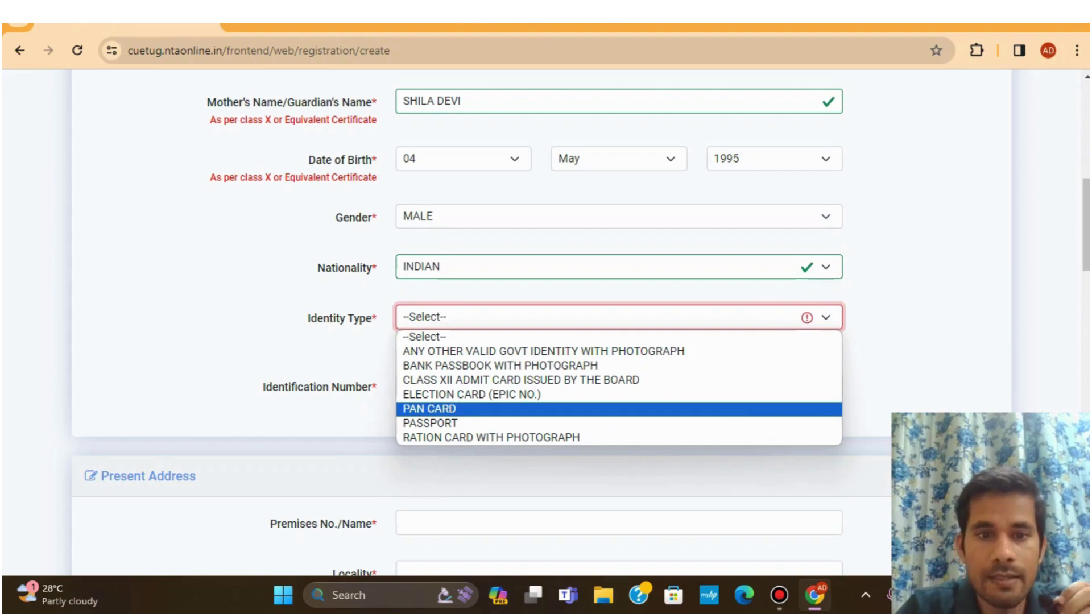
Set Identity Type to PAN CARD and enter the PAN number as identification number
{"action": "key", "text": "Return"}
{"action": "left_click", "coordinate": [619, 367]}
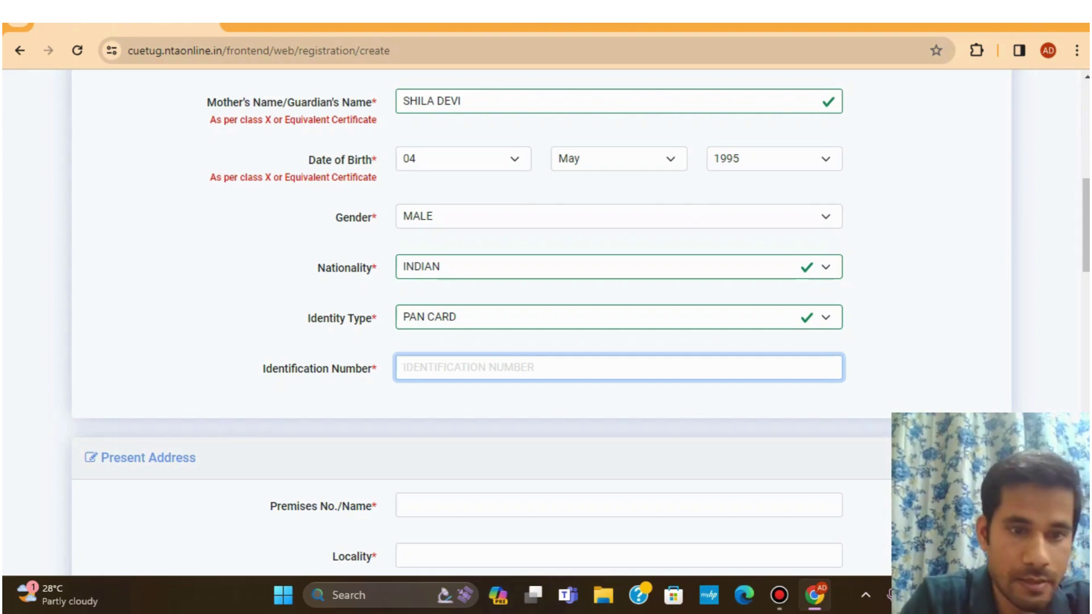
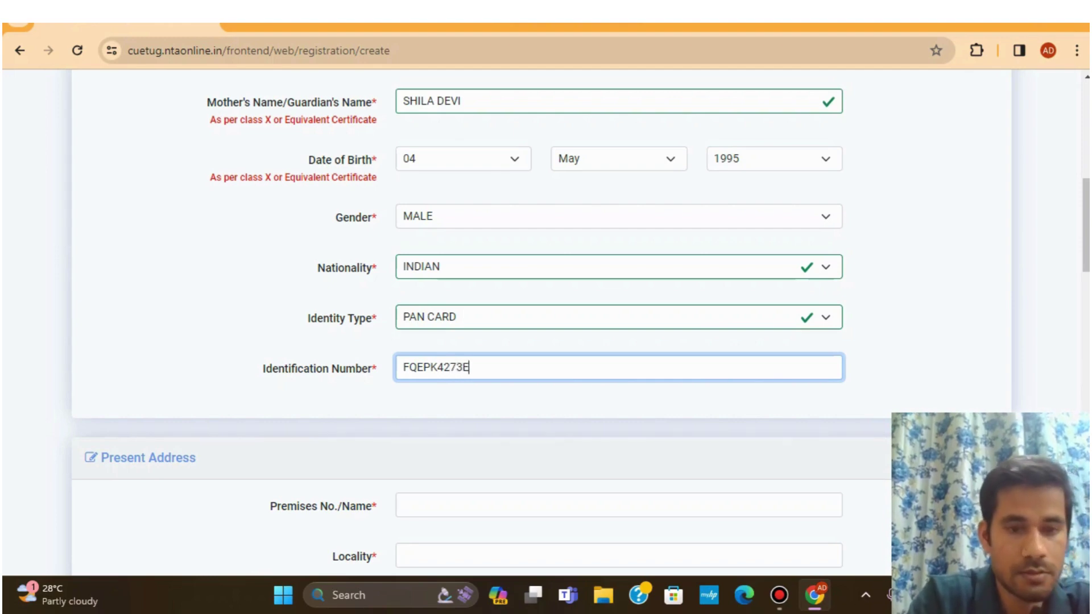
{"action": "scroll", "coordinate": [541, 325], "scroll_direction": "down", "scroll_amount": 5}
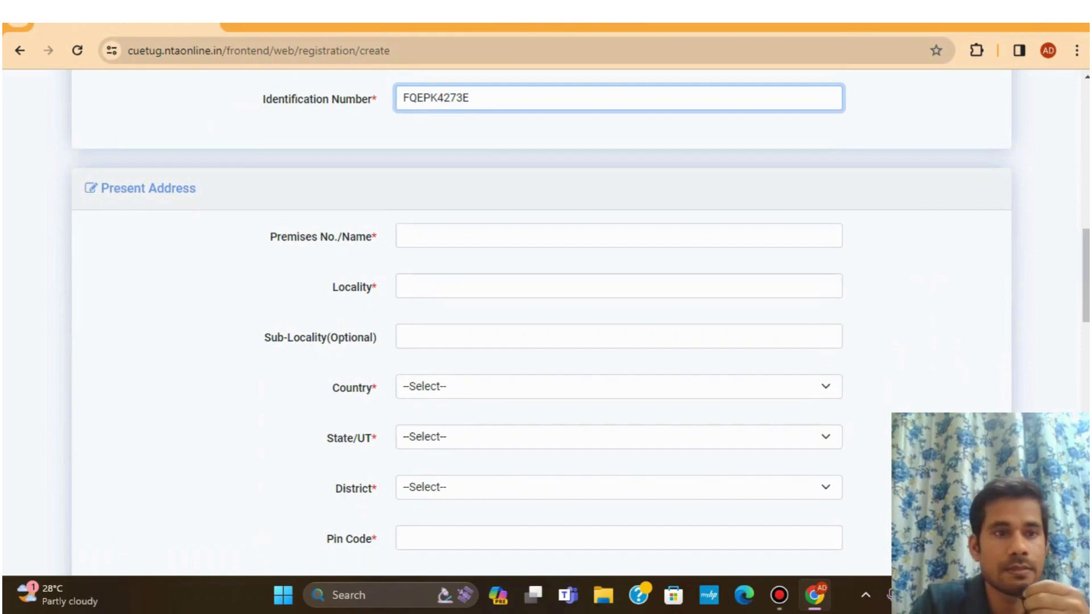
Fill in the premises and locality of the present address, fixing typos
{"action": "left_click", "coordinate": [403, 236]}
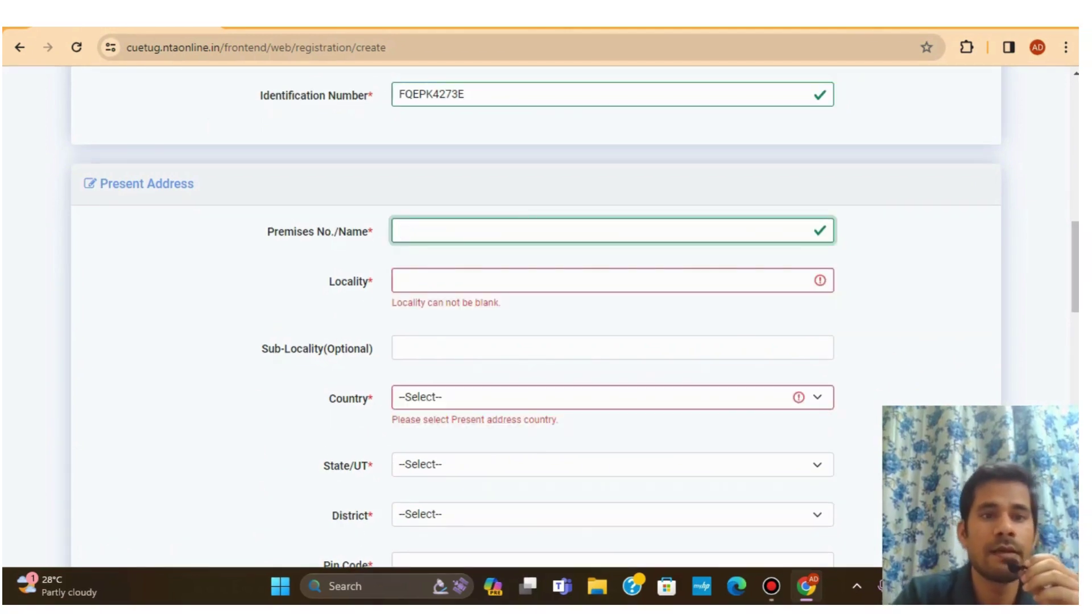
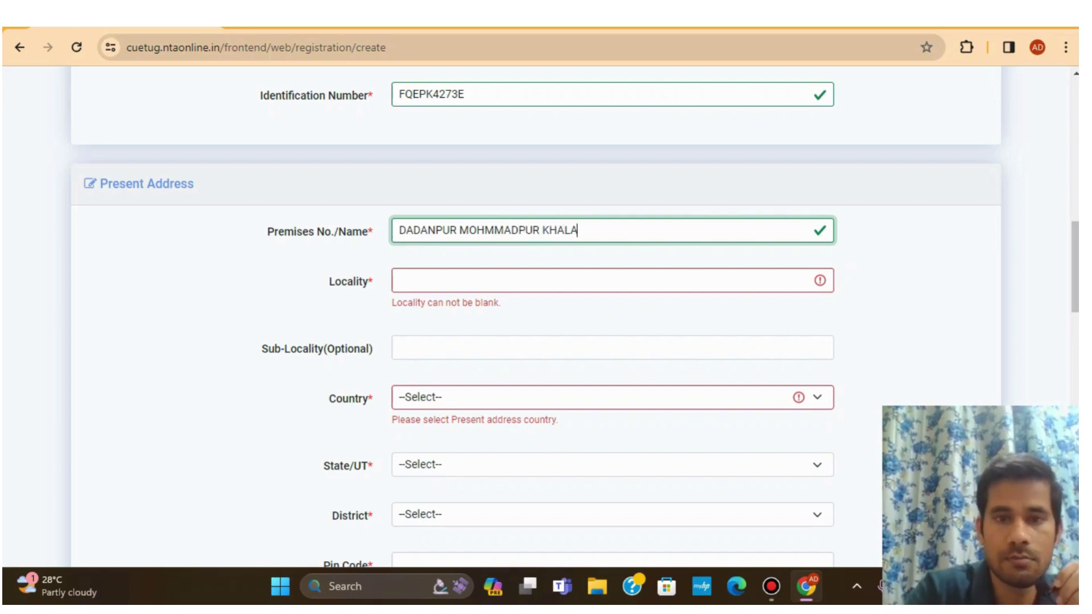
{"action": "left_click", "coordinate": [402, 281]}
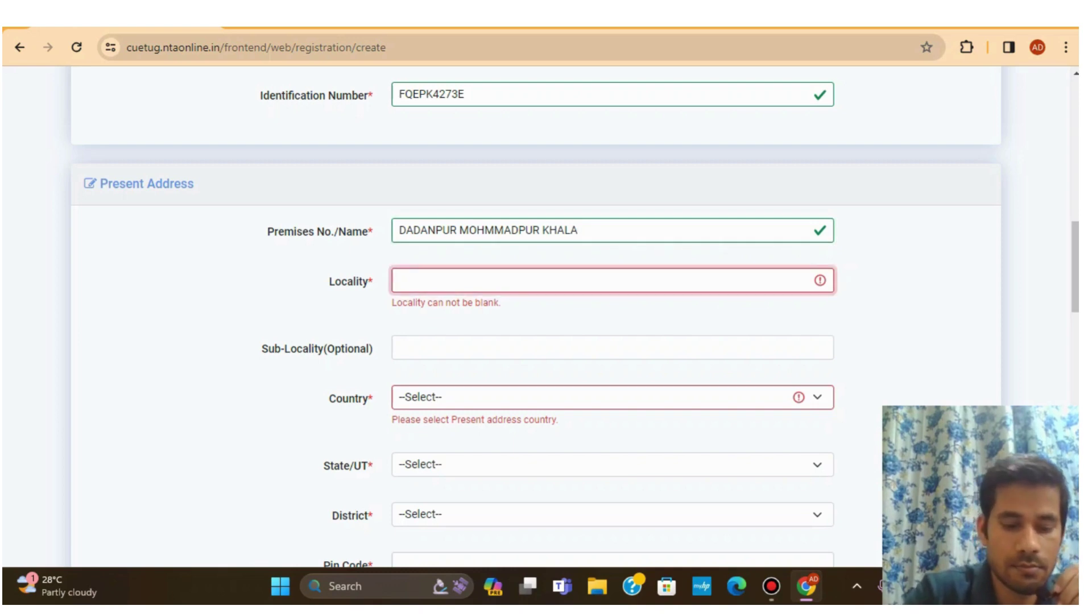
{"action": "type", "text": "BRA"}
{"action": "key", "text": "BackSpace"}
{"action": "key", "text": "BackSpace"}
{"action": "key", "text": "BackSpace"}
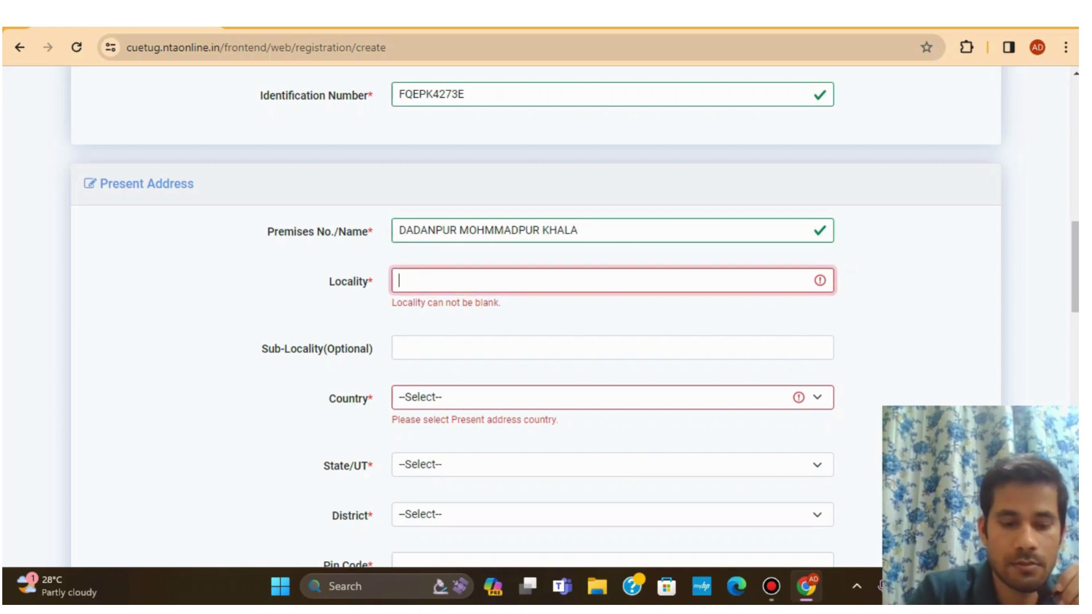
{"action": "type", "text": "FA"}
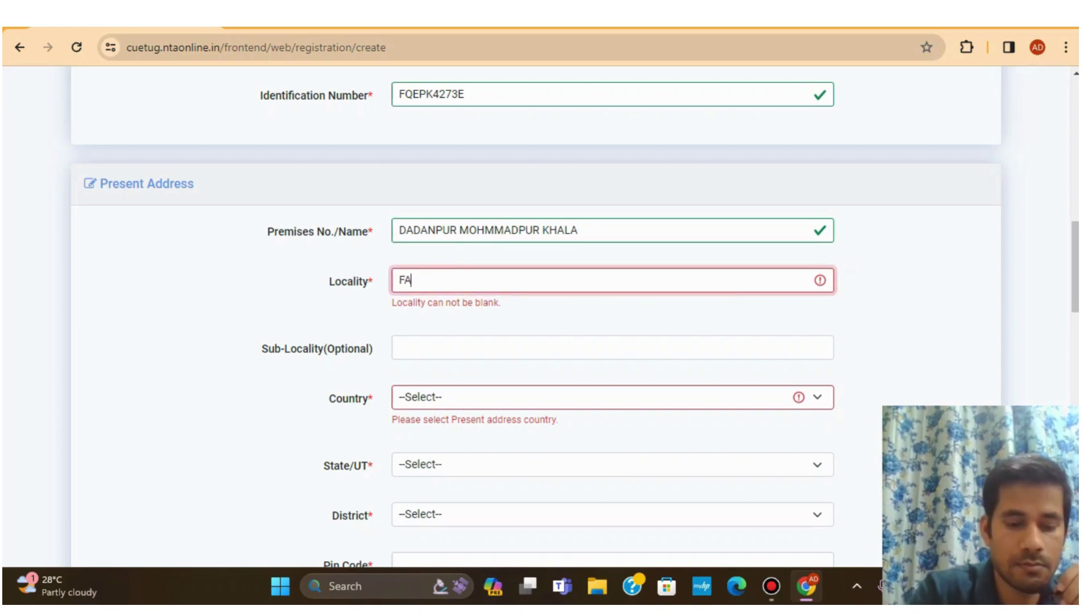
{"action": "type", "text": "TEHPU"}
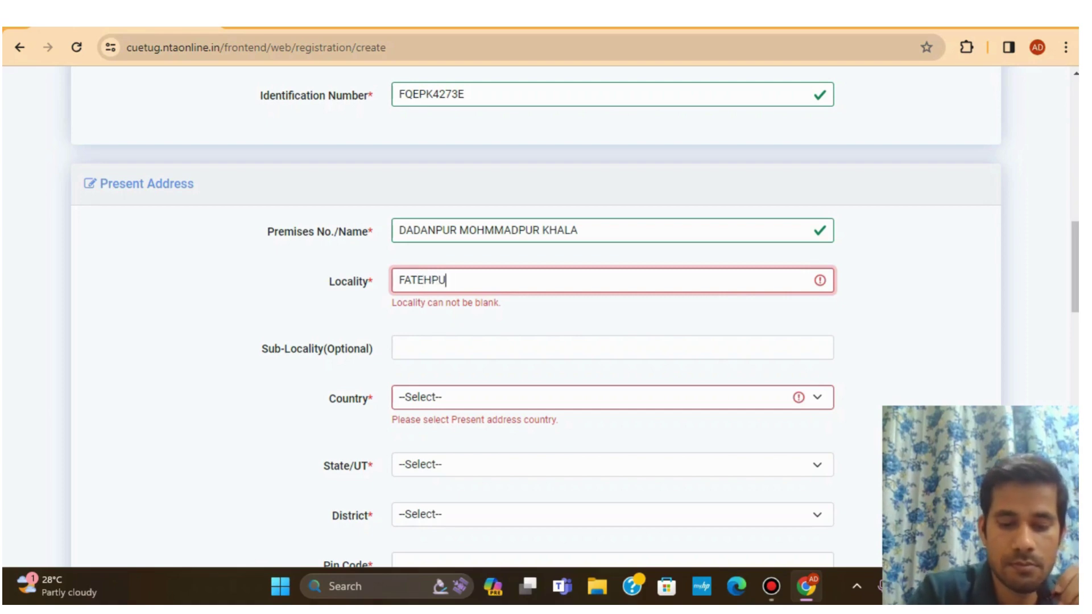
{"action": "type", "text": "R BARA"}
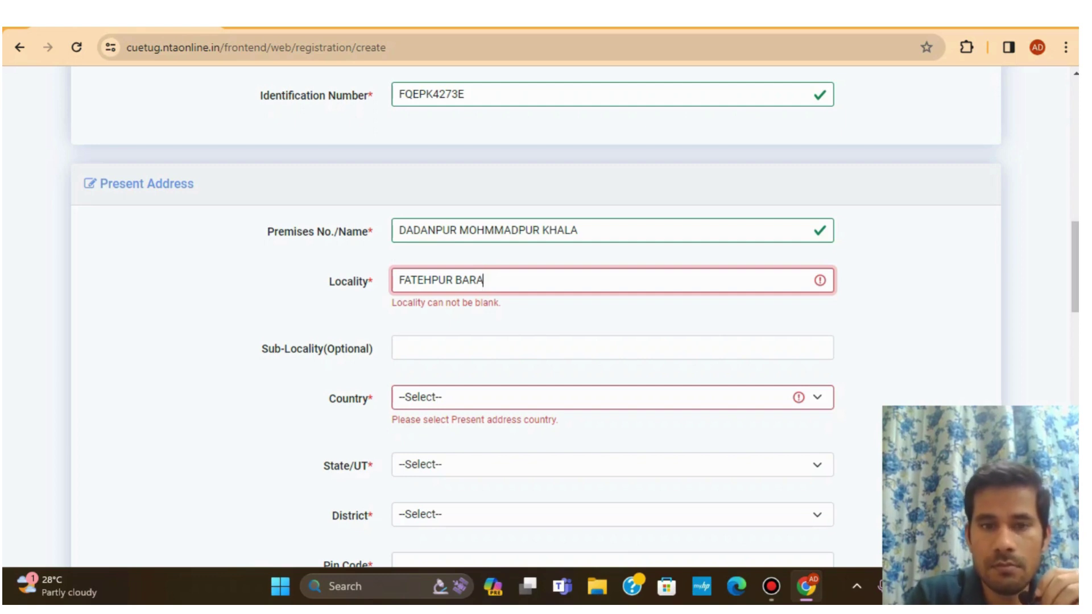
{"action": "key", "text": "BackSpace"}
{"action": "key", "text": "BackSpace"}
{"action": "key", "text": "BackSpace"}
{"action": "key", "text": "BackSpace"}
{"action": "key", "text": "BackSpace"}
{"action": "key", "text": "BackSpace"}
{"action": "key", "text": "BackSpace"}
{"action": "key", "text": "BackSpace"}
{"action": "key", "text": "BackSpace"}
{"action": "key", "text": "BackSpace"}
{"action": "key", "text": "BackSpace"}
{"action": "key", "text": "BackSpace"}
{"action": "key", "text": "BackSpace"}
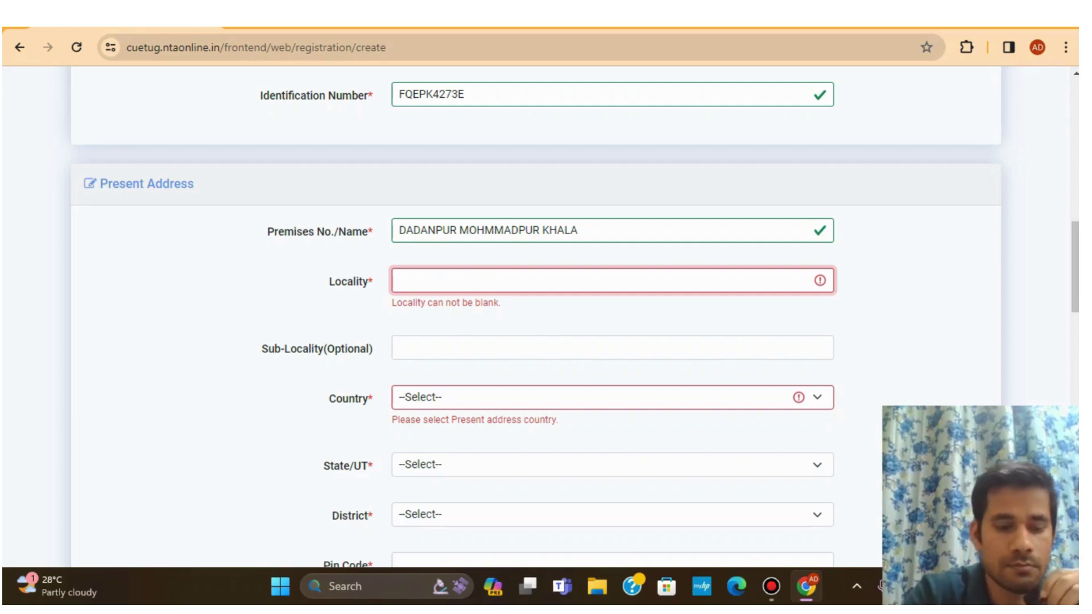
{"action": "type", "text": "DADA"}
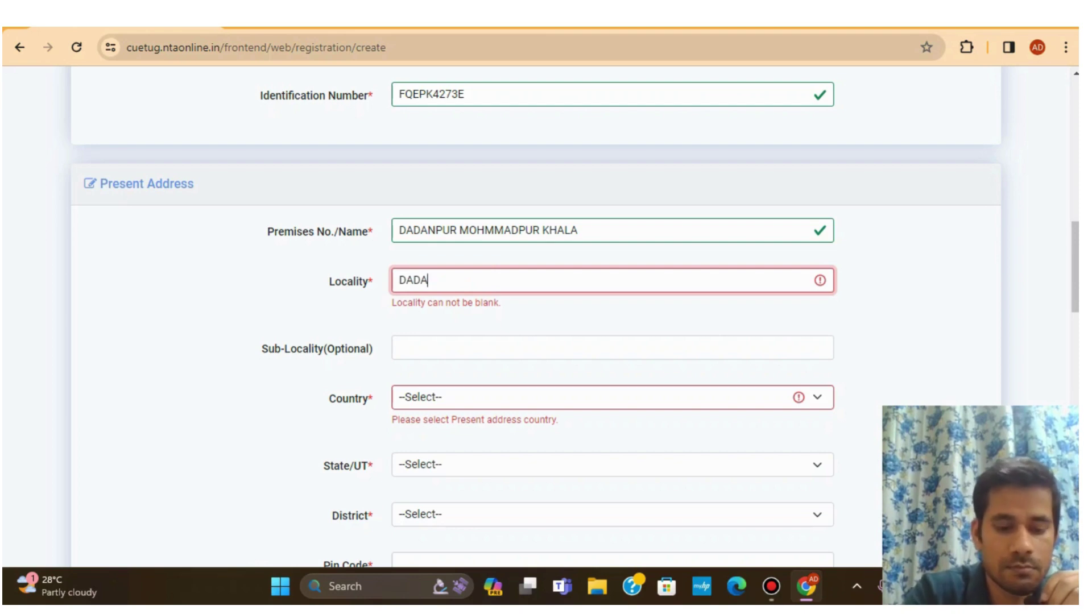
{"action": "type", "text": "NPUR"}
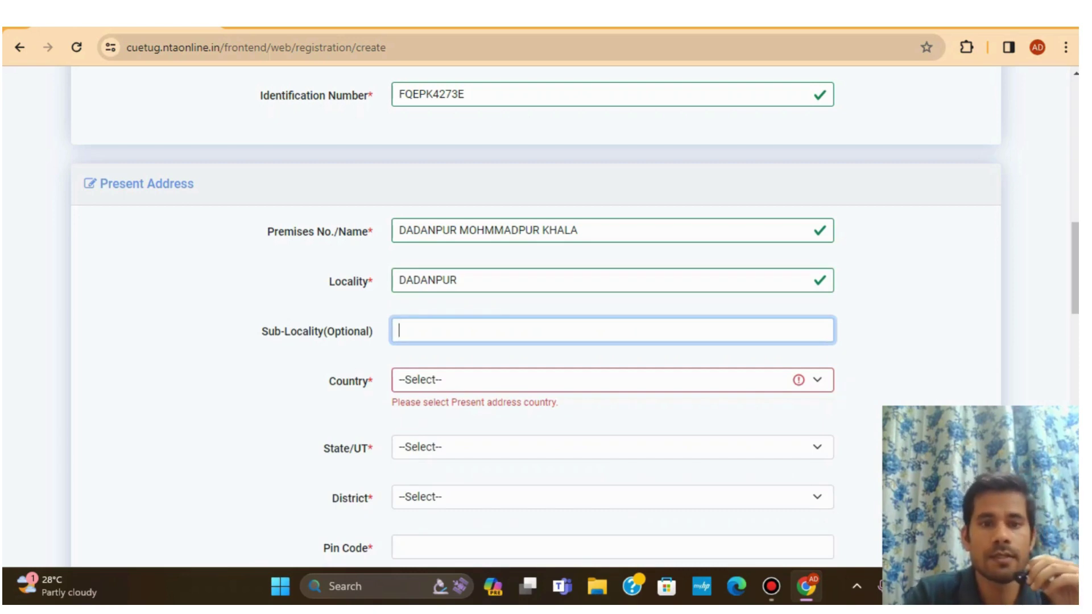
Choose INDIA as the address country
{"action": "left_click", "coordinate": [609, 380]}
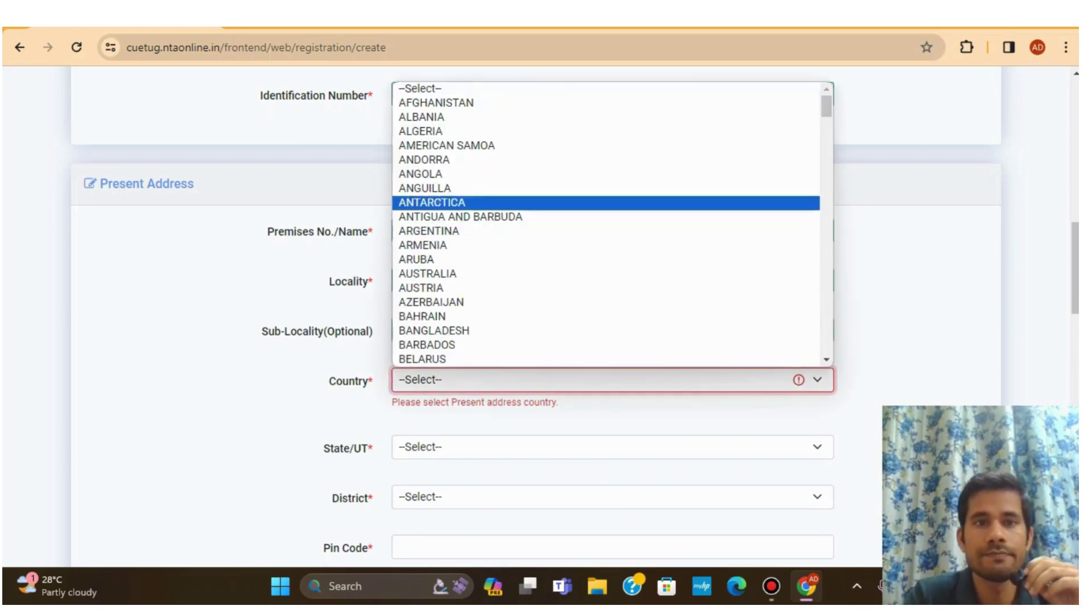
{"action": "scroll", "coordinate": [606, 224], "scroll_direction": "down", "scroll_amount": 15}
{"action": "scroll", "coordinate": [609, 224], "scroll_direction": "down", "scroll_amount": 9}
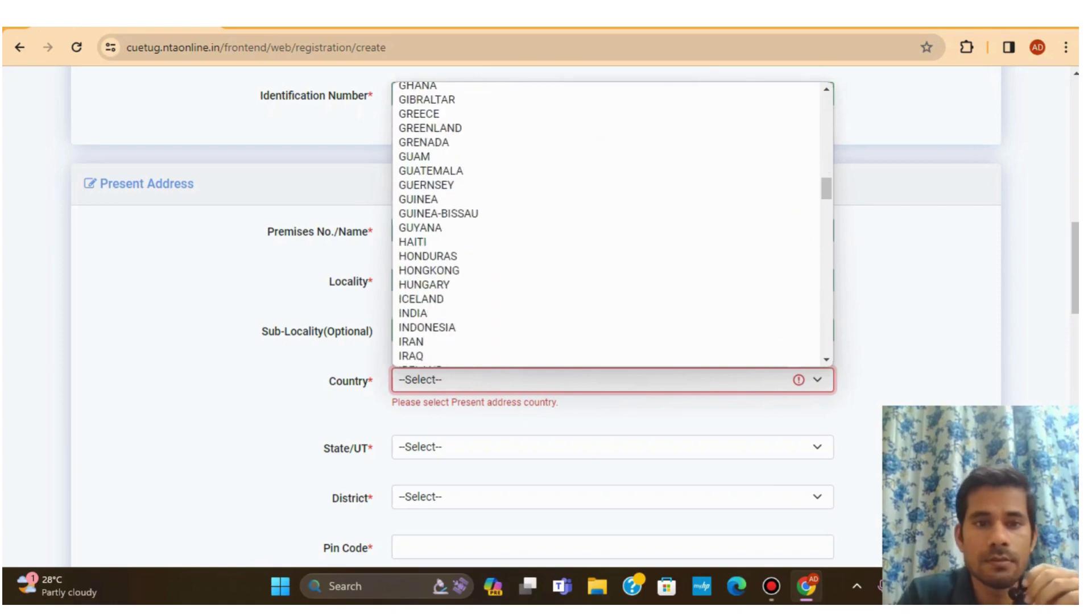
{"action": "scroll", "coordinate": [609, 225], "scroll_direction": "up", "scroll_amount": 4}
{"action": "scroll", "coordinate": [609, 257], "scroll_direction": "up", "scroll_amount": 3}
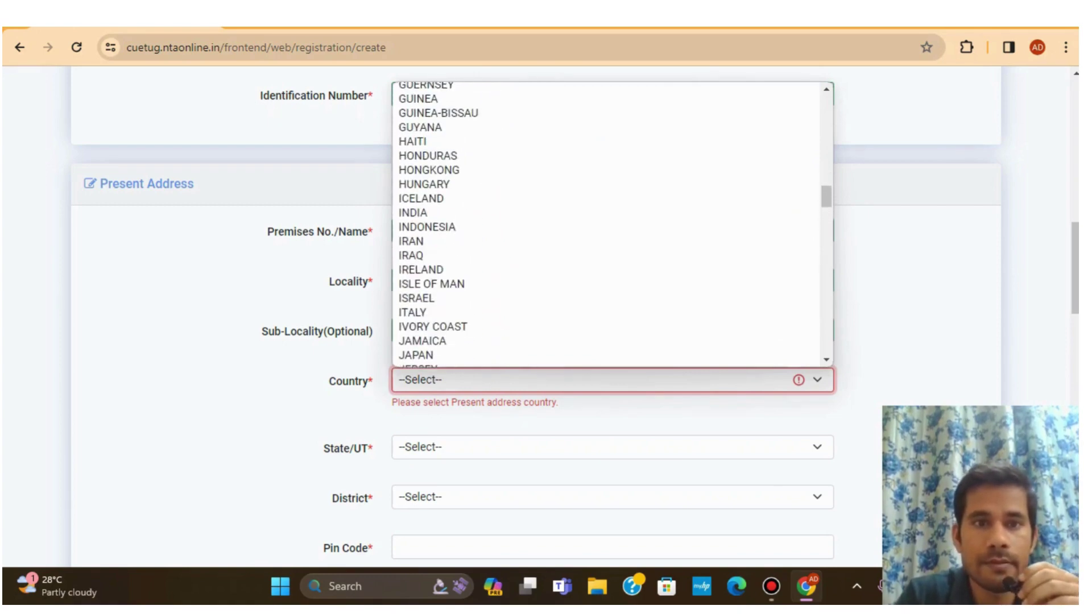
{"action": "scroll", "coordinate": [608, 257], "scroll_direction": "down", "scroll_amount": 1}
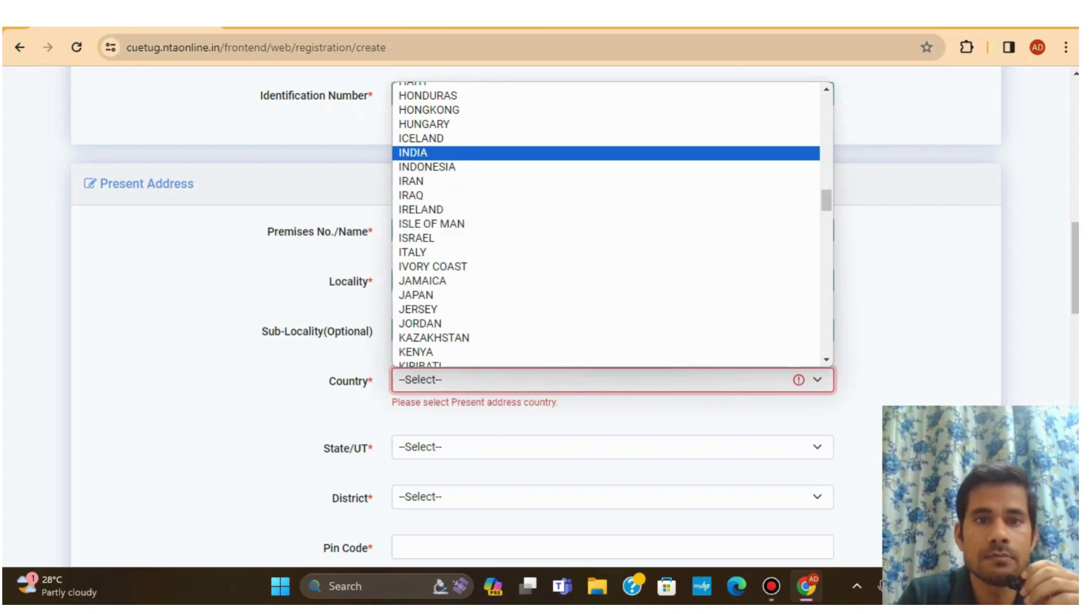
{"action": "key", "text": "Escape"}
{"action": "type", "text": "india"}
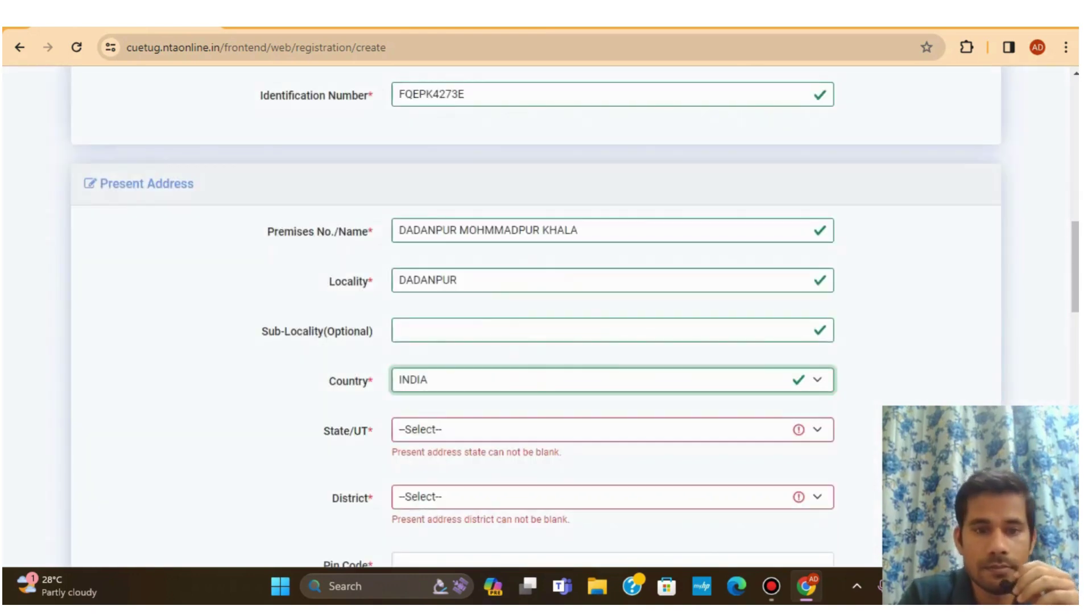
Set the state to UTTAR PRADESH and select the district
{"action": "key", "text": "Tab"}
{"action": "key", "text": "alt+Down"}
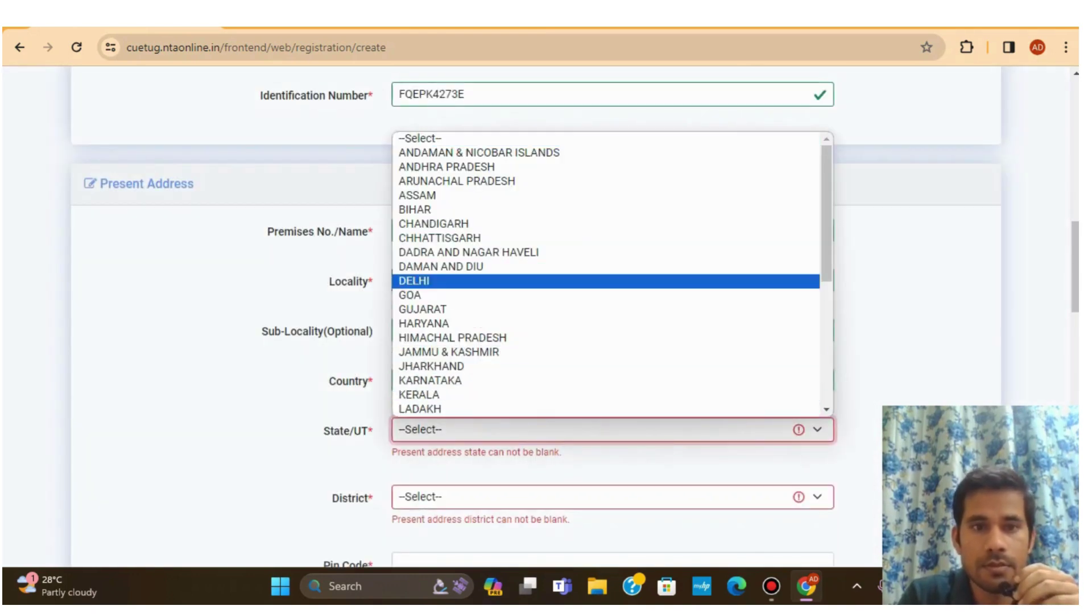
{"action": "scroll", "coordinate": [606, 341], "scroll_direction": "down", "scroll_amount": 6}
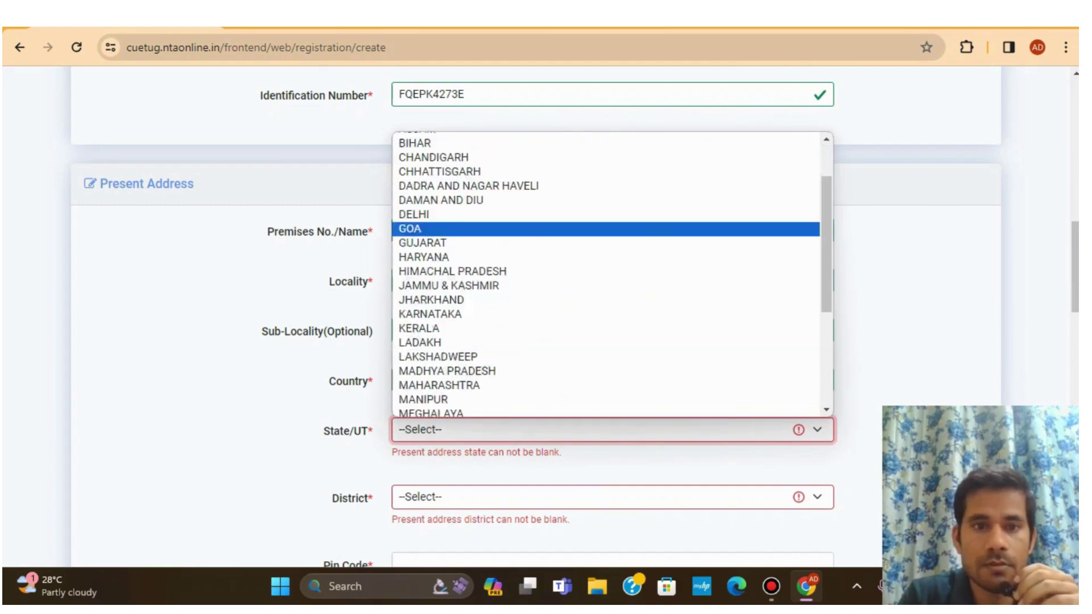
{"action": "key", "text": "Return"}
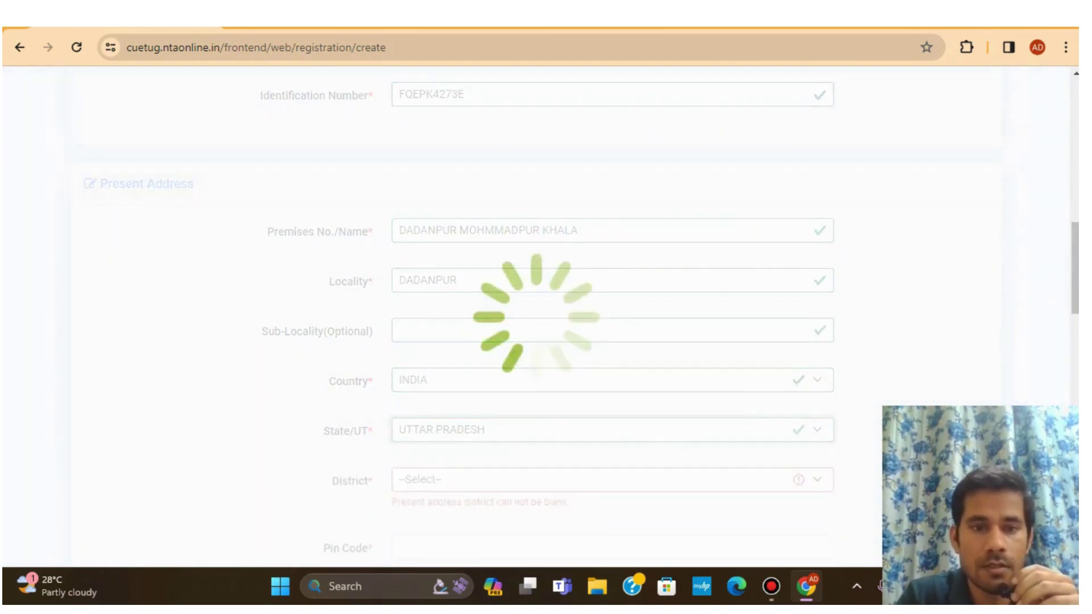
{"action": "key", "text": "Tab"}
{"action": "key", "text": "alt+Down"}
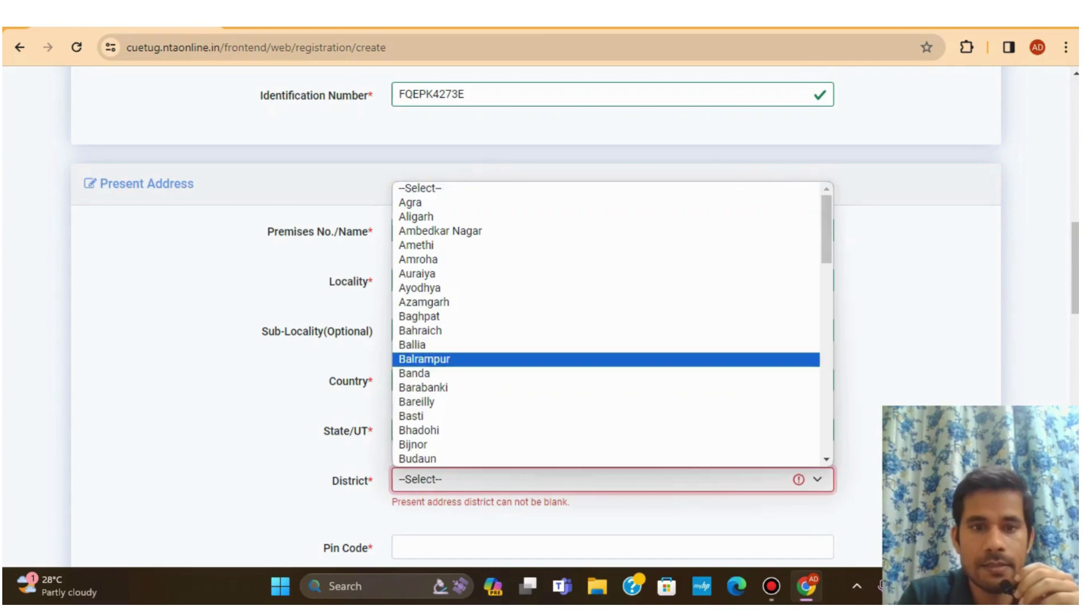
{"action": "scroll", "coordinate": [606, 360], "scroll_direction": "down", "scroll_amount": 1}
{"action": "key", "text": "Down"}
{"action": "key", "text": "Down"}
{"action": "key", "text": "Return"}
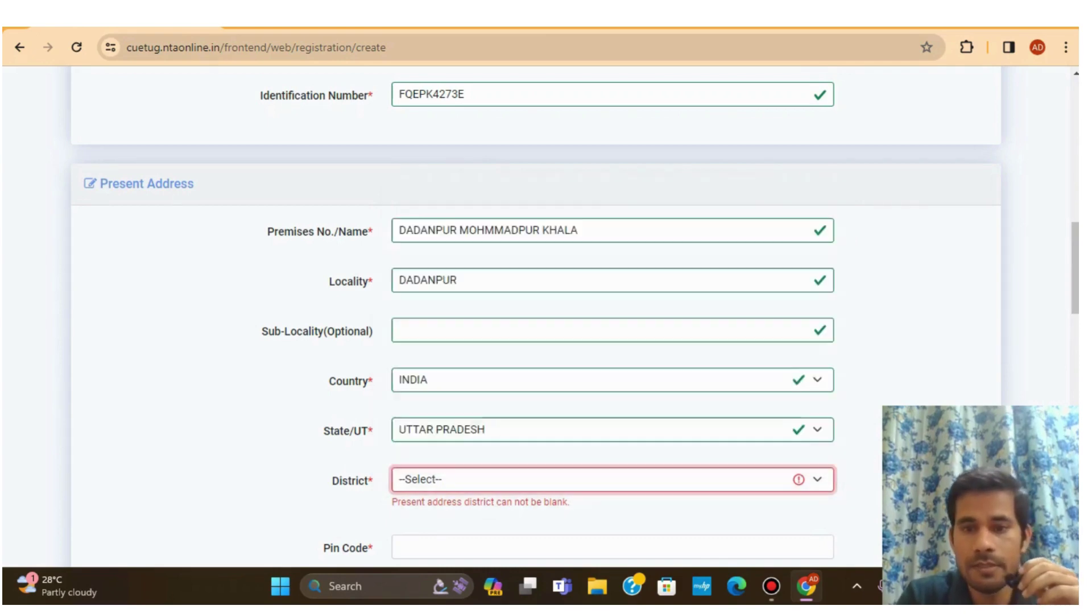
{"action": "scroll", "coordinate": [606, 341], "scroll_direction": "down", "scroll_amount": 4}
{"action": "left_click", "coordinate": [432, 276]}
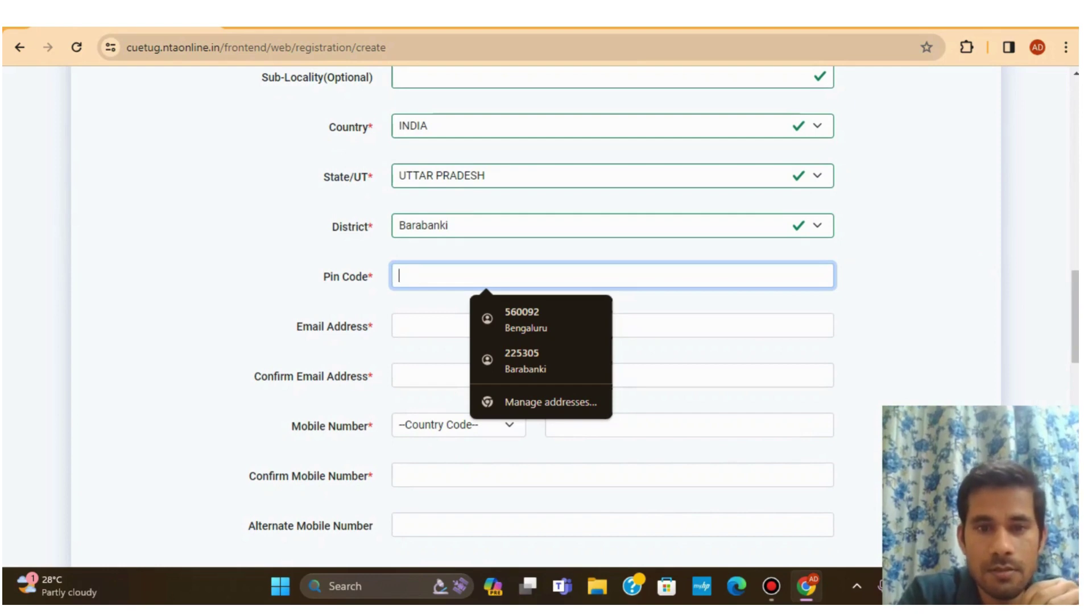
Fill the pin code from the saved suggestion and enter the e-mail address
{"action": "key", "text": "Down"}
{"action": "key", "text": "Down"}
{"action": "key", "text": "Return"}
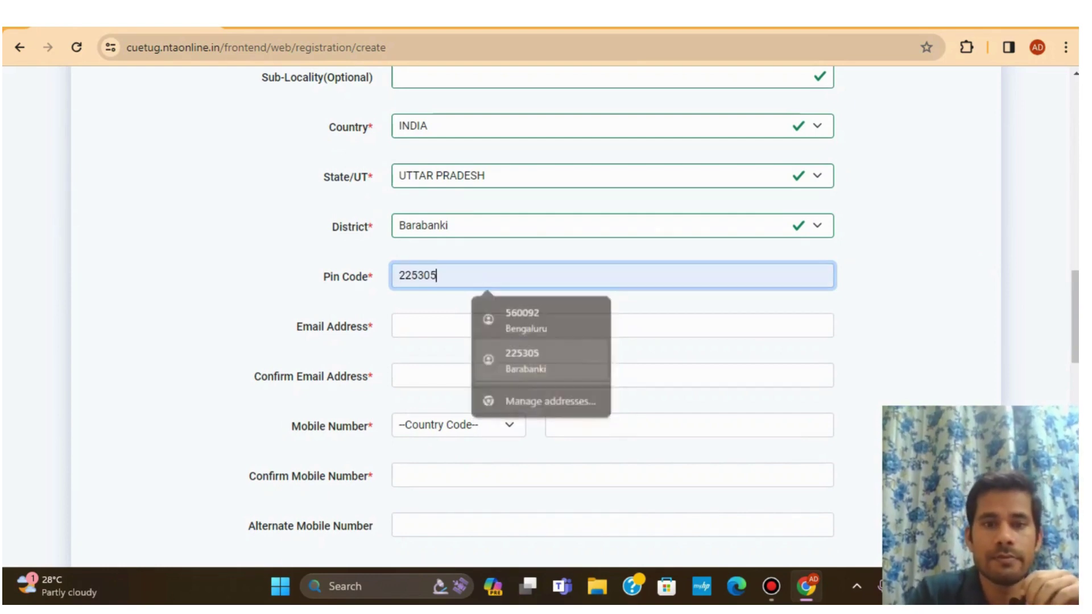
{"action": "left_click", "coordinate": [399, 326]}
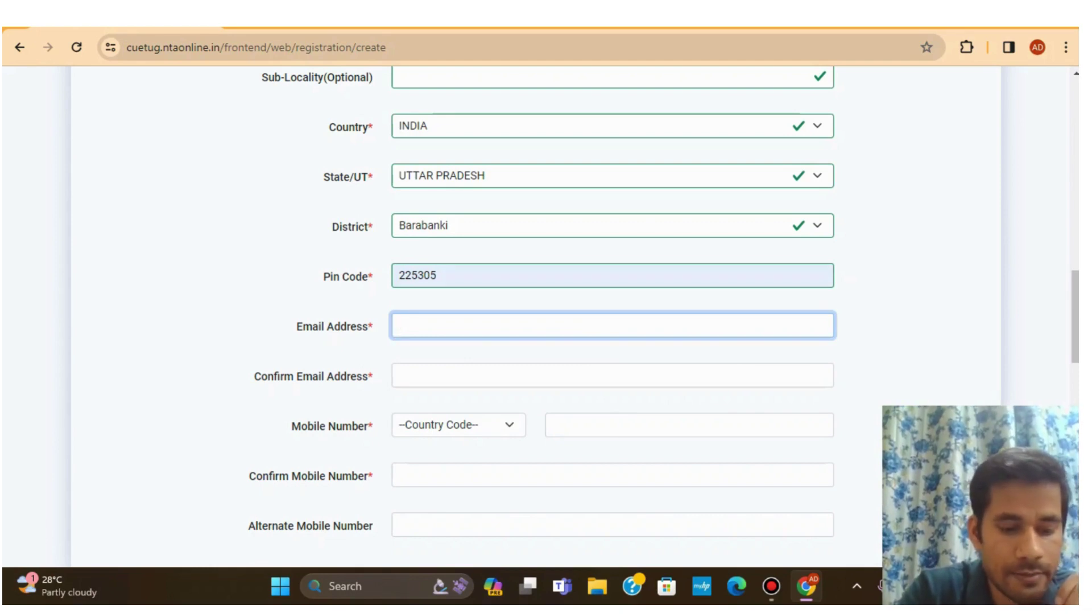
{"action": "scroll", "coordinate": [569, 313], "scroll_direction": "up", "scroll_amount": 1}
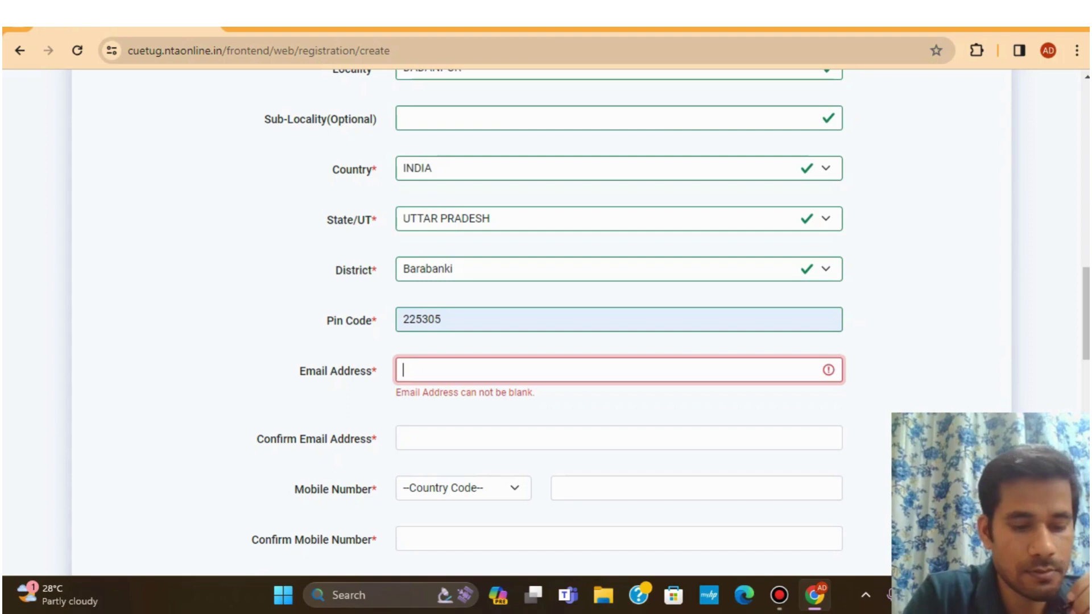
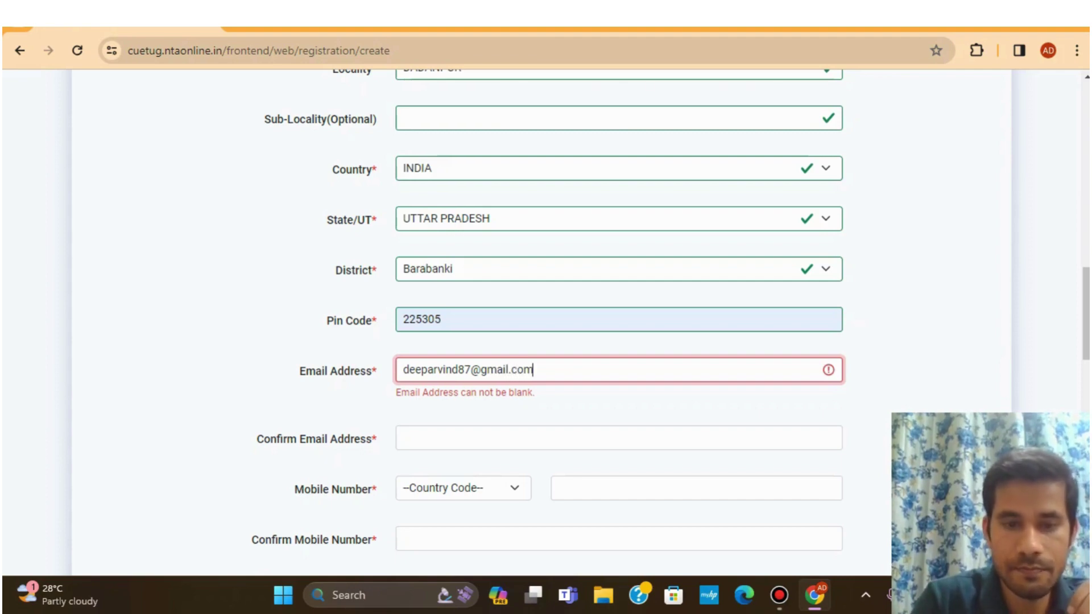
Re-enter the same e-mail address in Confirm Email Address
{"action": "left_click", "coordinate": [402, 438]}
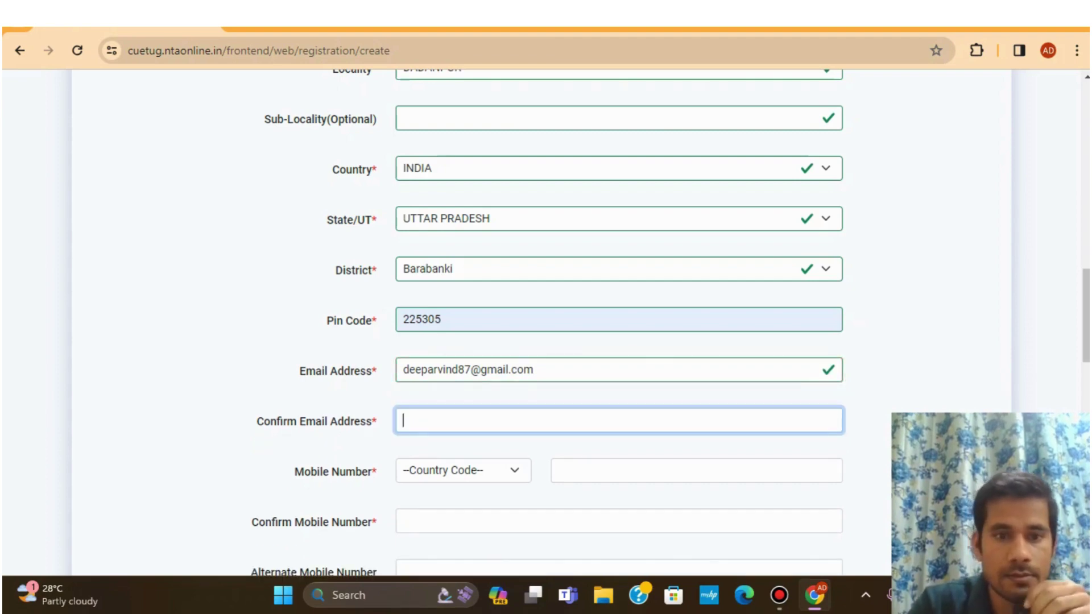
{"action": "key", "text": "shift+Tab"}
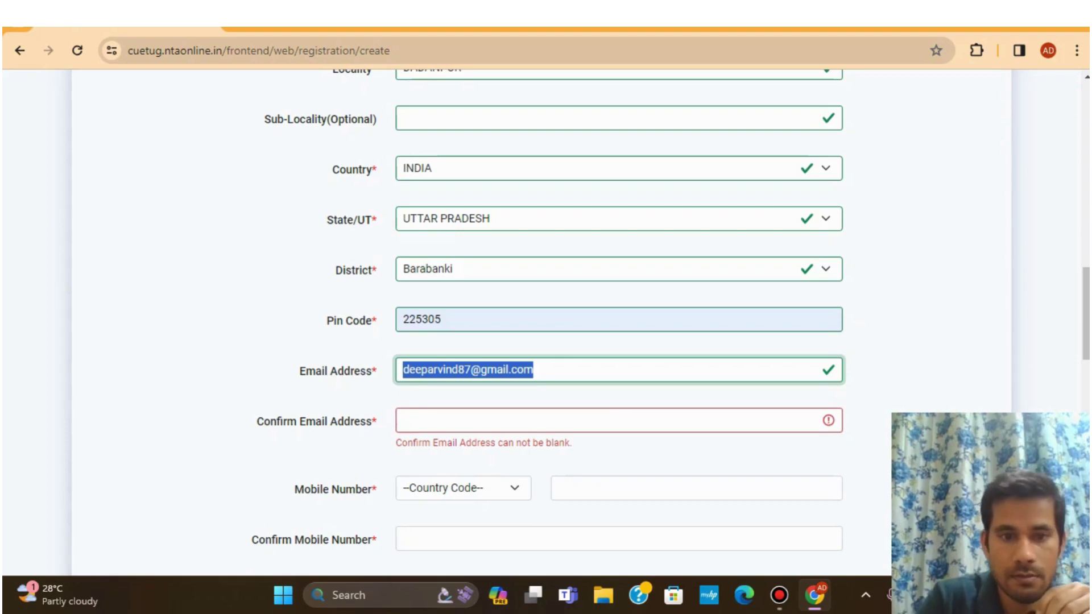
{"action": "left_click", "coordinate": [403, 420]}
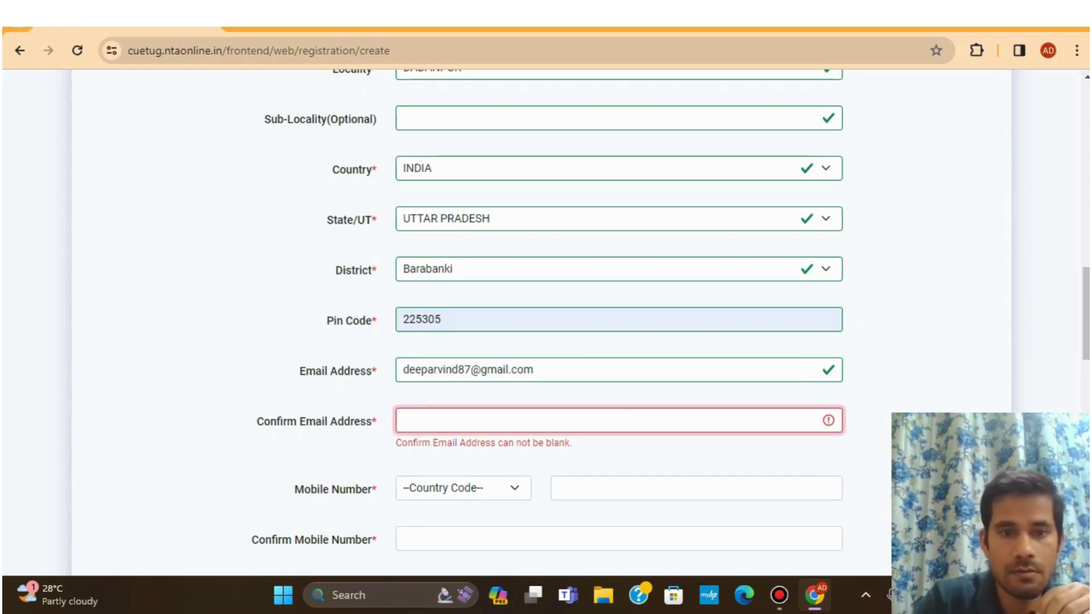
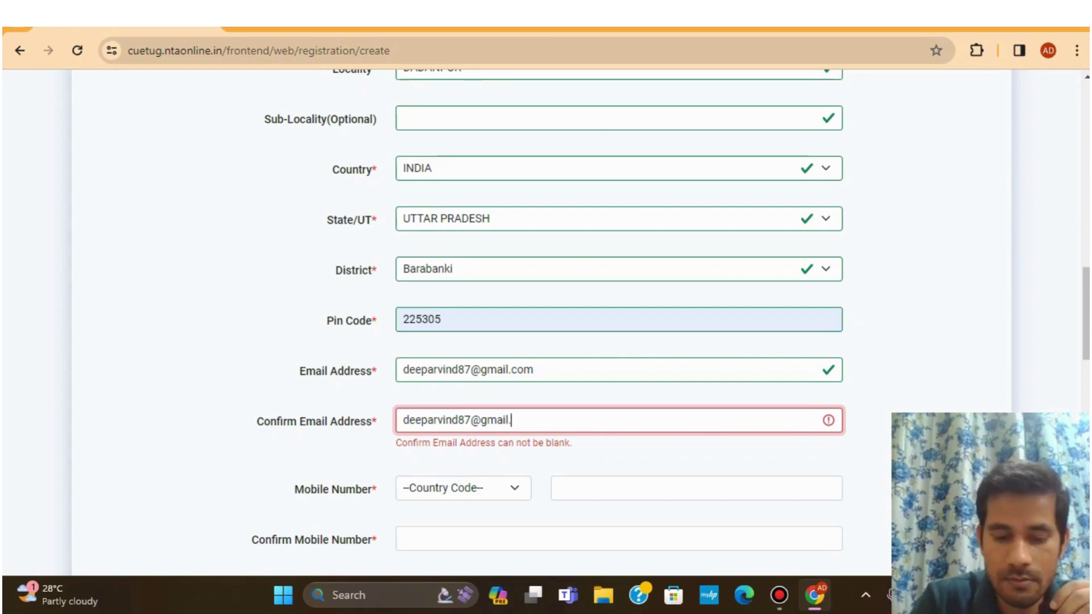
{"action": "scroll", "coordinate": [546, 318], "scroll_direction": "down", "scroll_amount": 2}
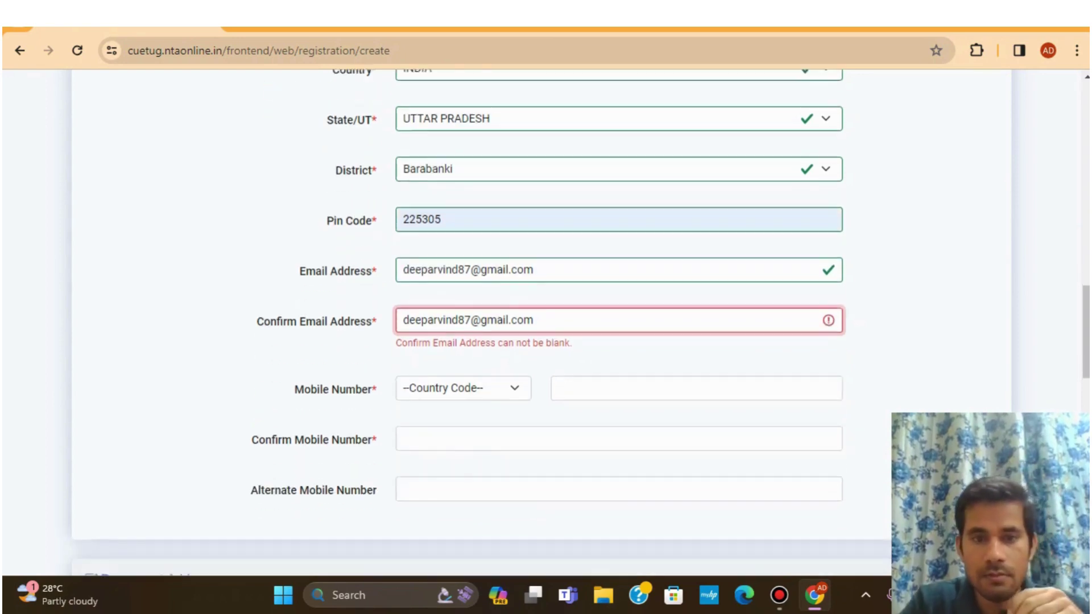
{"action": "left_click", "coordinate": [647, 364]}
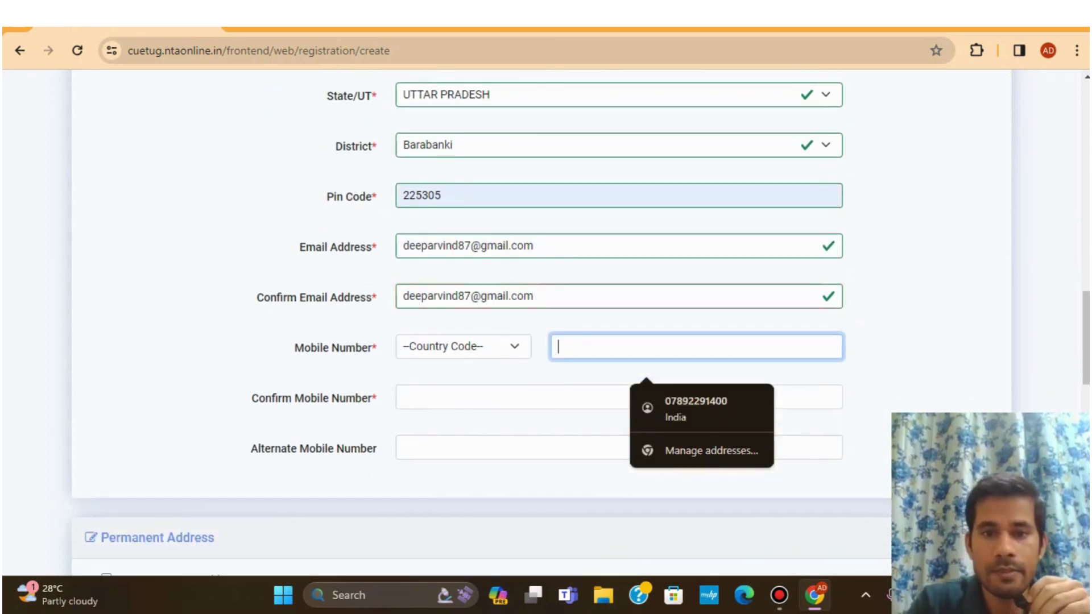
Fill the mobile number from the suggestion, drop the leading 0, and set country code +91
{"action": "key", "text": "Down"}
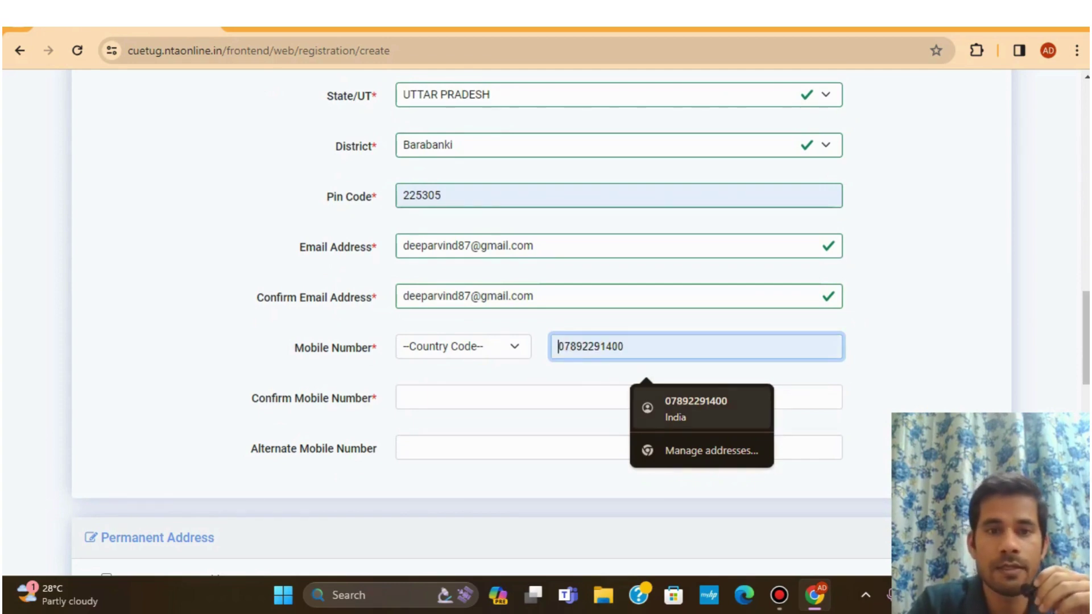
{"action": "key", "text": "Return"}
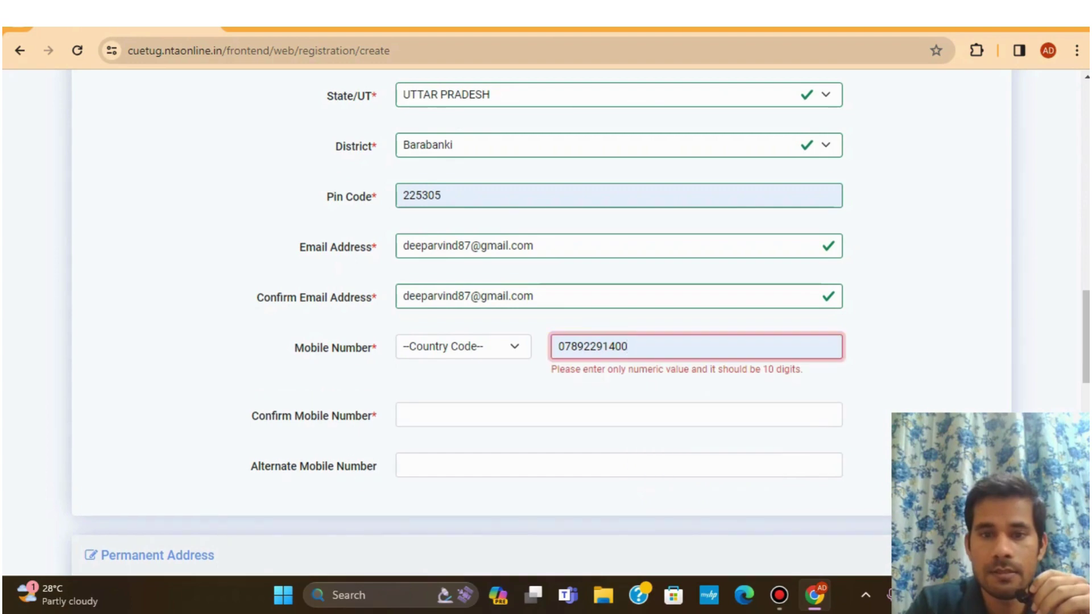
{"action": "key", "text": "Down"}
{"action": "key", "text": "Delete"}
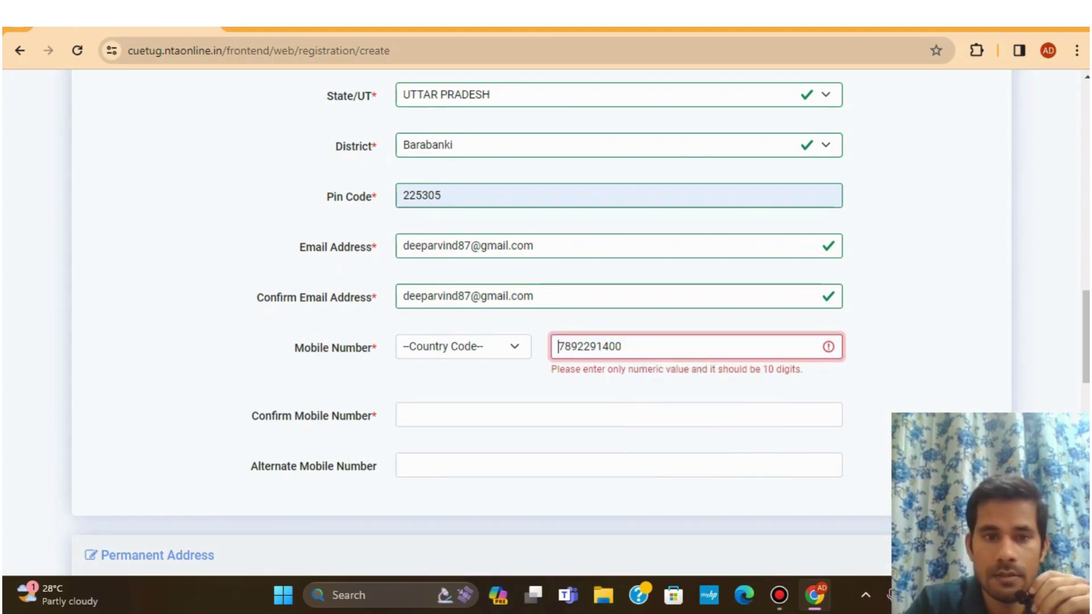
{"action": "left_click", "coordinate": [464, 347]}
{"action": "key", "text": "Down"}
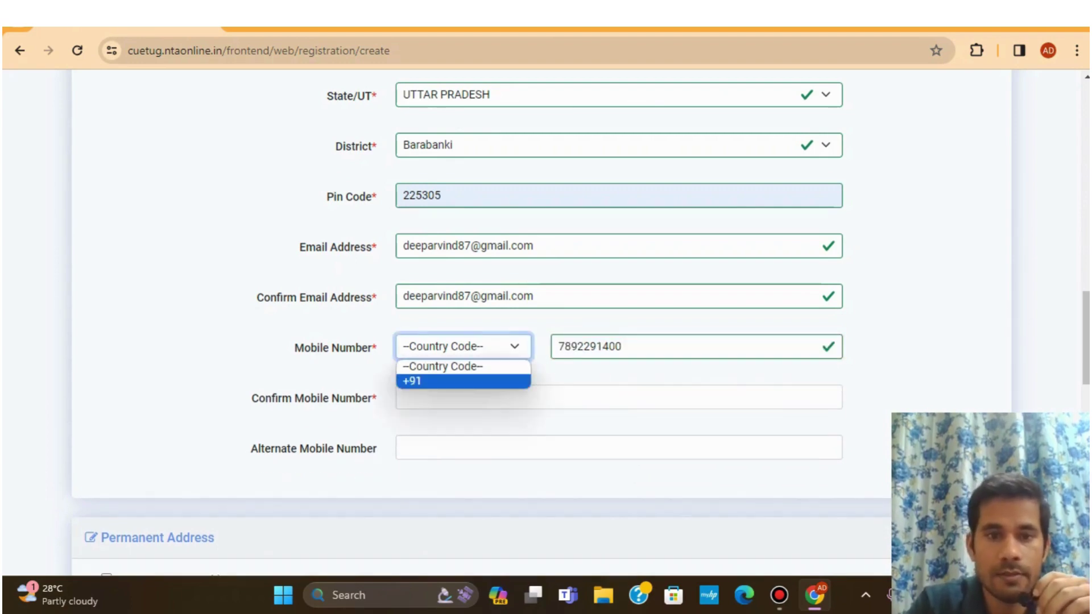
{"action": "key", "text": "Return"}
Fill Confirm Mobile Number with the same number, removing its leading 0
{"action": "left_click", "coordinate": [492, 397]}
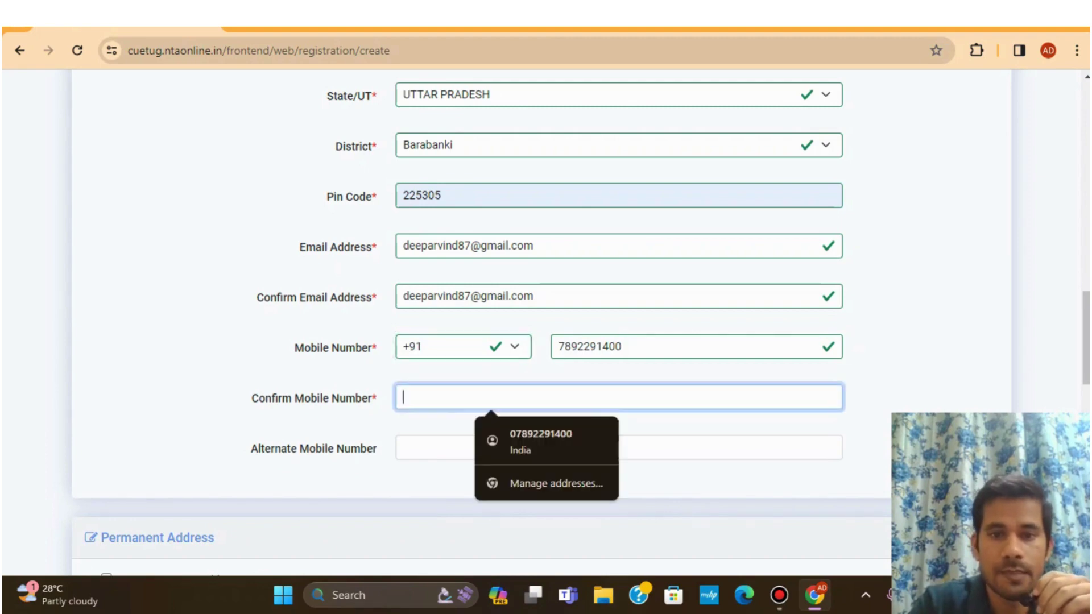
{"action": "key", "text": "Down"}
{"action": "key", "text": "Return"}
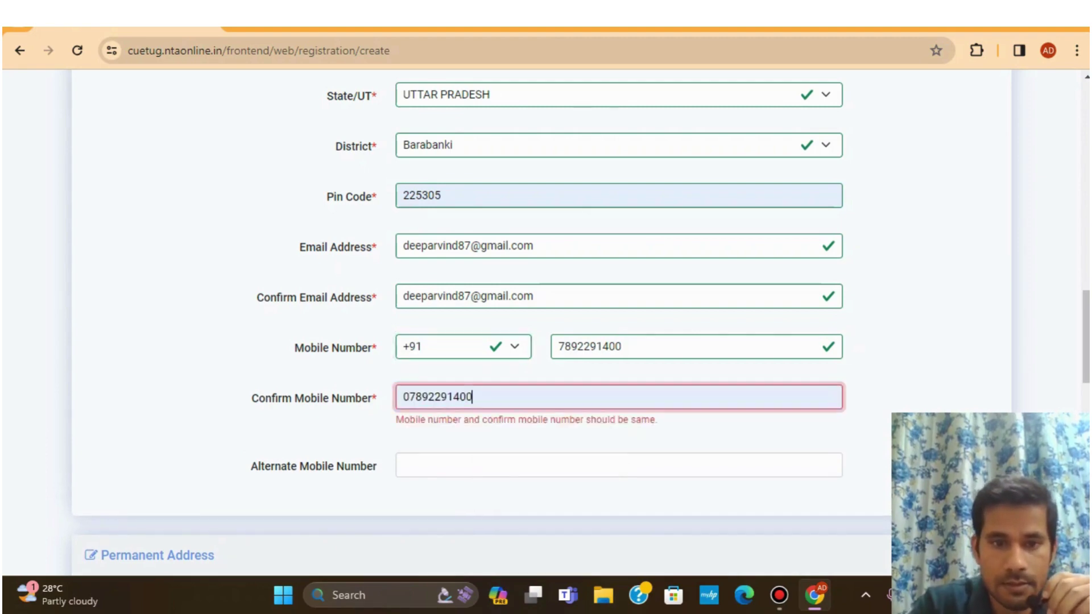
{"action": "left_click", "coordinate": [403, 397]}
{"action": "key", "text": "Delete"}
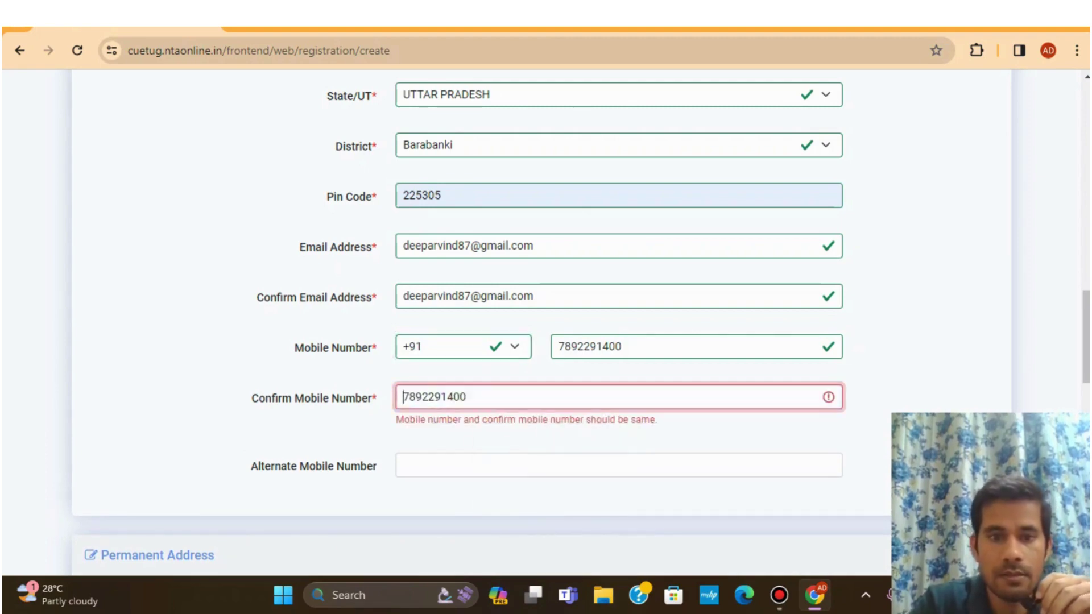
{"action": "key", "text": "Tab"}
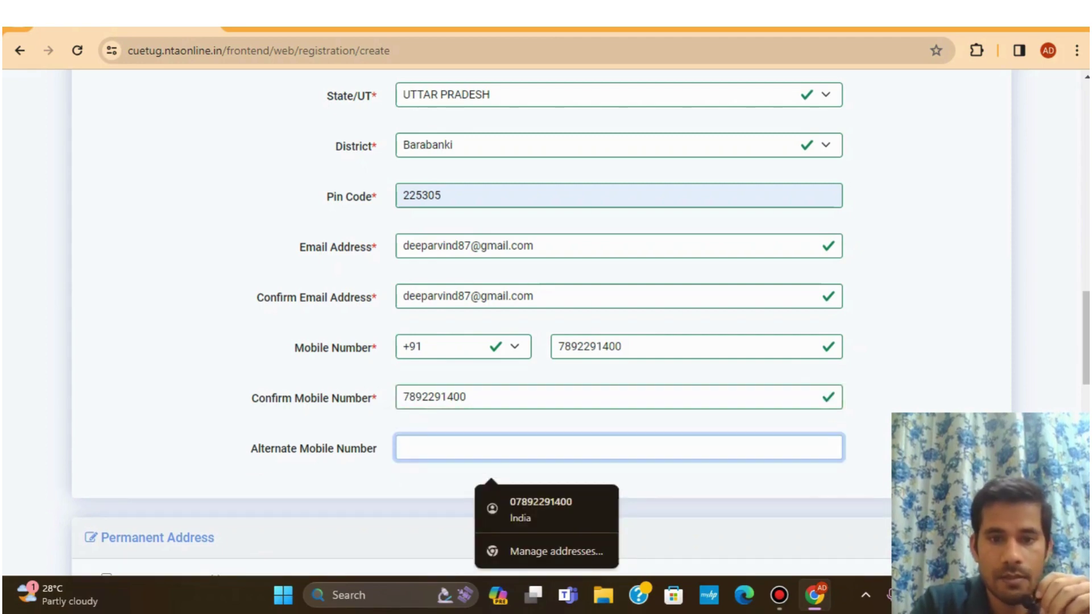
{"action": "scroll", "coordinate": [546, 341], "scroll_direction": "down", "scroll_amount": 10}
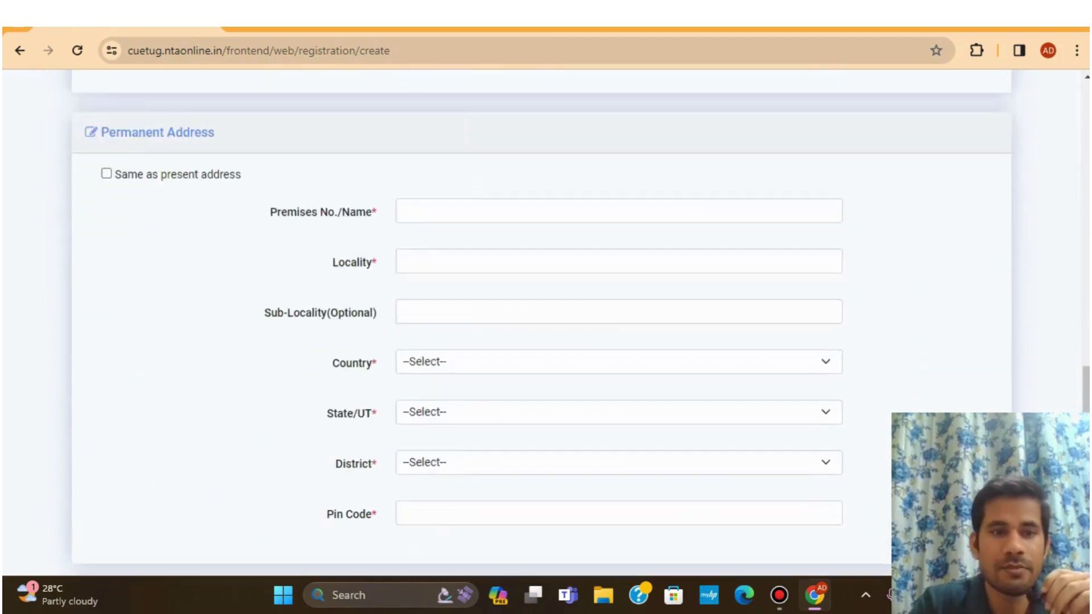
Copy the present address into the permanent address
{"action": "scroll", "coordinate": [546, 341], "scroll_direction": "up", "scroll_amount": 5}
{"action": "scroll", "coordinate": [546, 341], "scroll_direction": "down", "scroll_amount": 1}
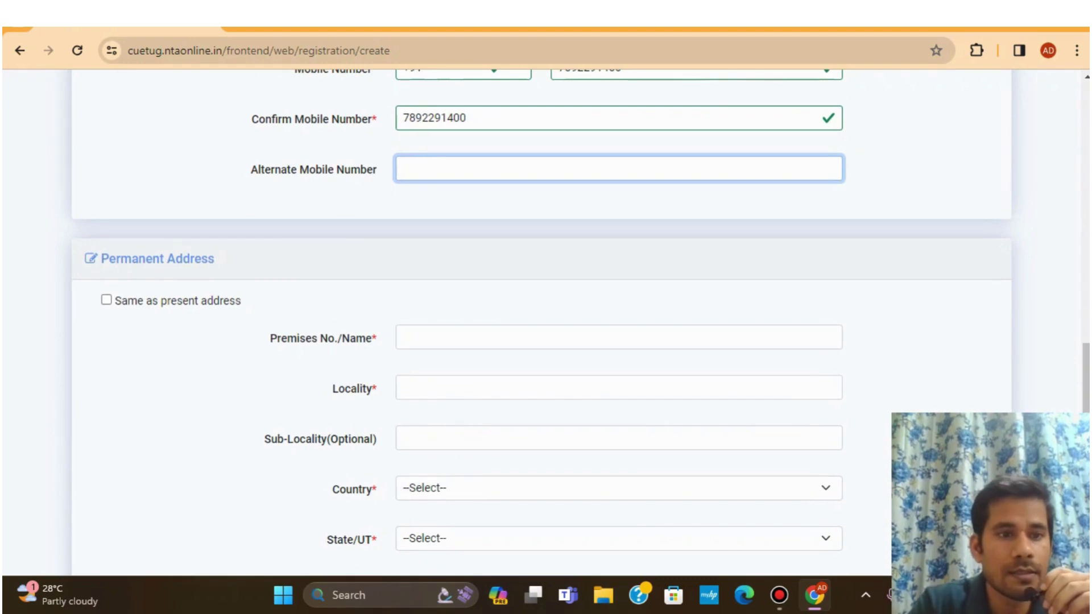
{"action": "left_click", "coordinate": [107, 300]}
{"action": "scroll", "coordinate": [107, 300], "scroll_direction": "down", "scroll_amount": 5}
{"action": "scroll", "coordinate": [542, 323], "scroll_direction": "down", "scroll_amount": 3}
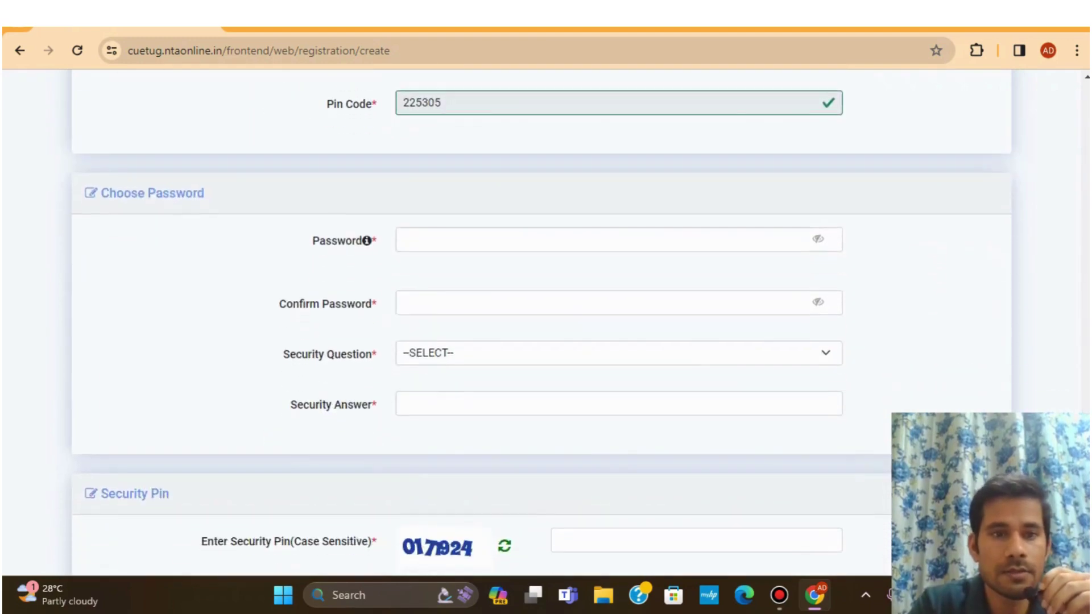
Enter a valid account password, retyping it after rejection, and confirm it
{"action": "left_click", "coordinate": [403, 239]}
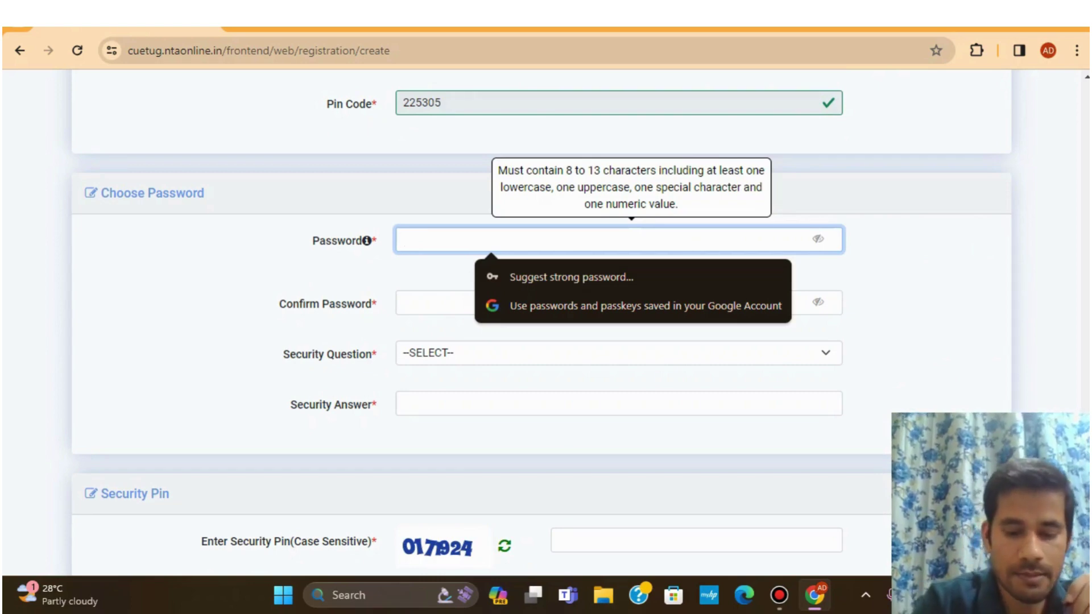
{"action": "type", "text": "•••"}
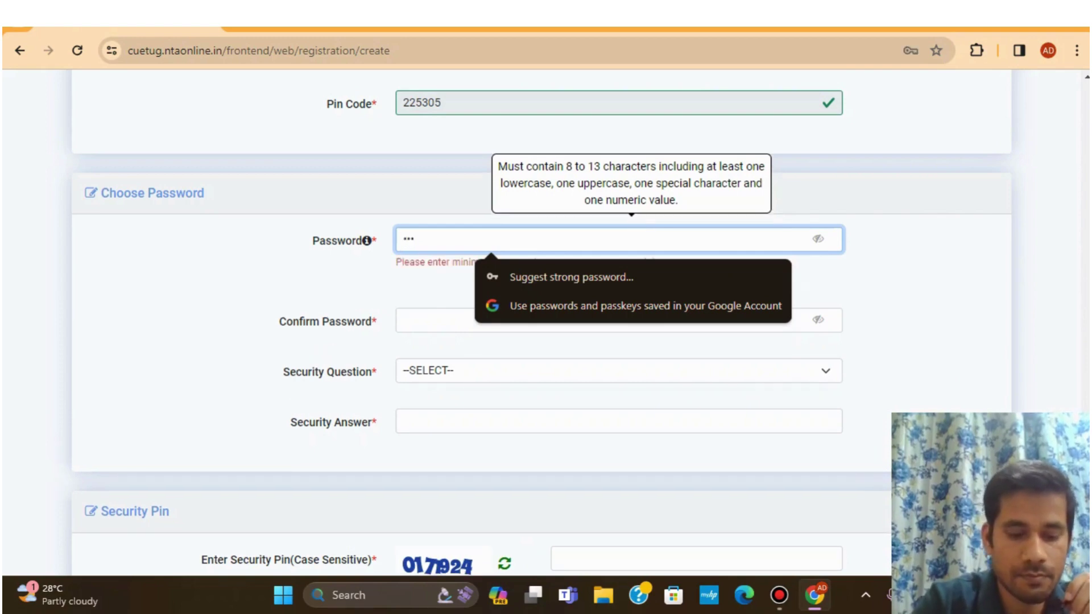
{"action": "type", "text": "•••••"}
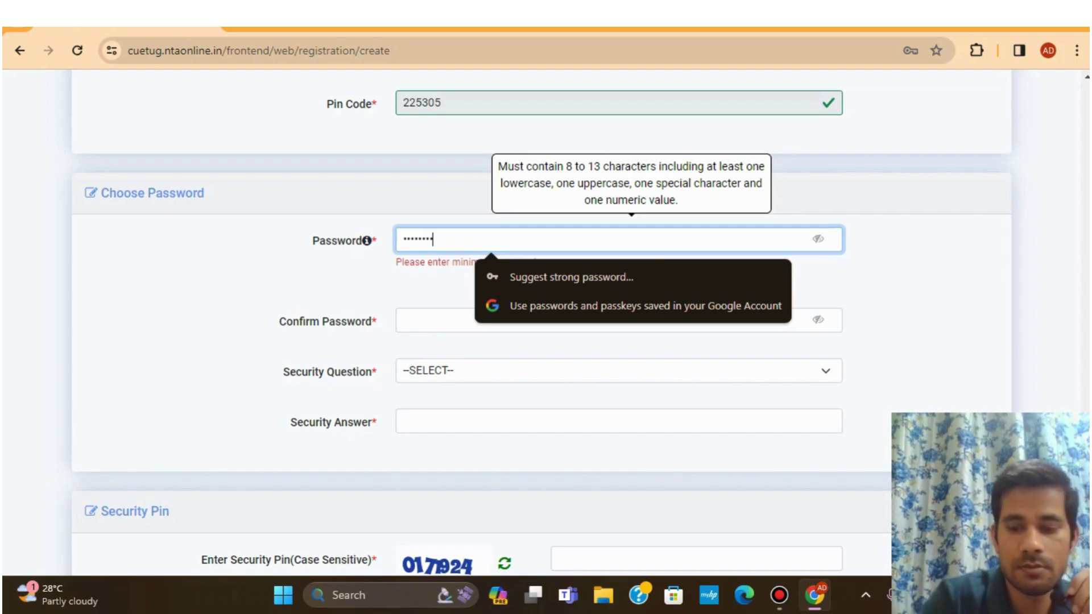
{"action": "key", "text": "BackSpace"}
{"action": "key", "text": "BackSpace"}
{"action": "key", "text": "BackSpace"}
{"action": "key", "text": "BackSpace"}
{"action": "key", "text": "BackSpace"}
{"action": "key", "text": "BackSpace"}
{"action": "key", "text": "BackSpace"}
{"action": "key", "text": "BackSpace"}
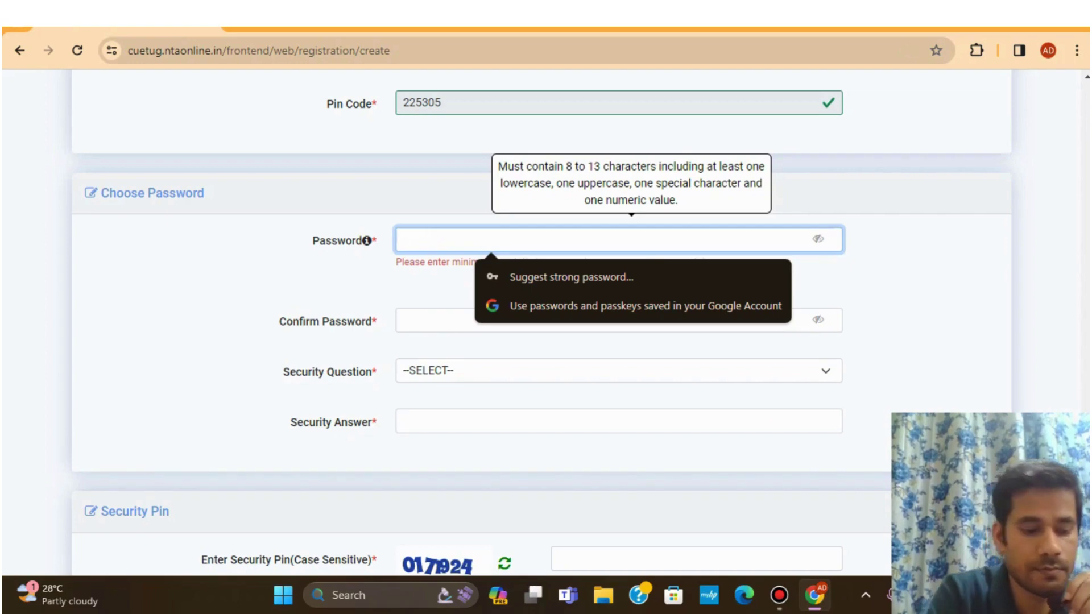
{"action": "type", "text": "••••••"}
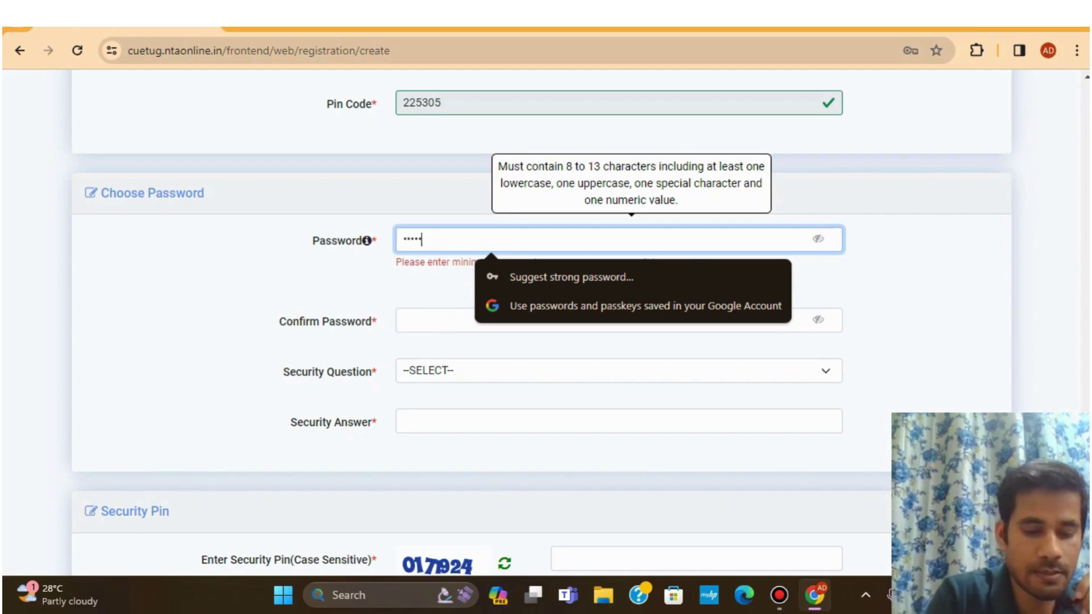
{"action": "type", "text": "••"}
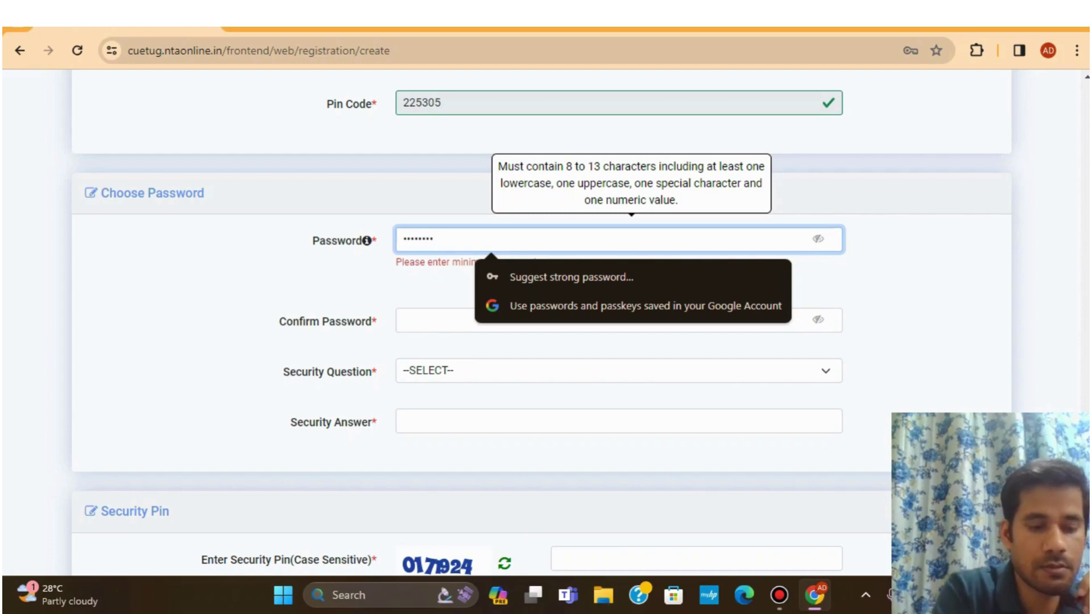
{"action": "type", "text": "•••"}
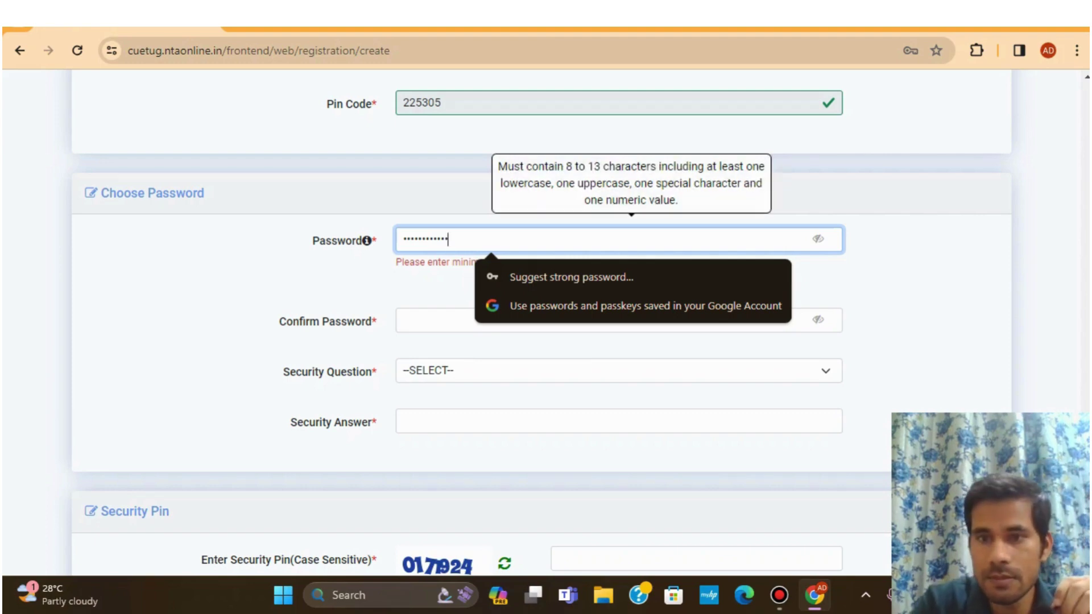
{"action": "left_click", "coordinate": [404, 321]}
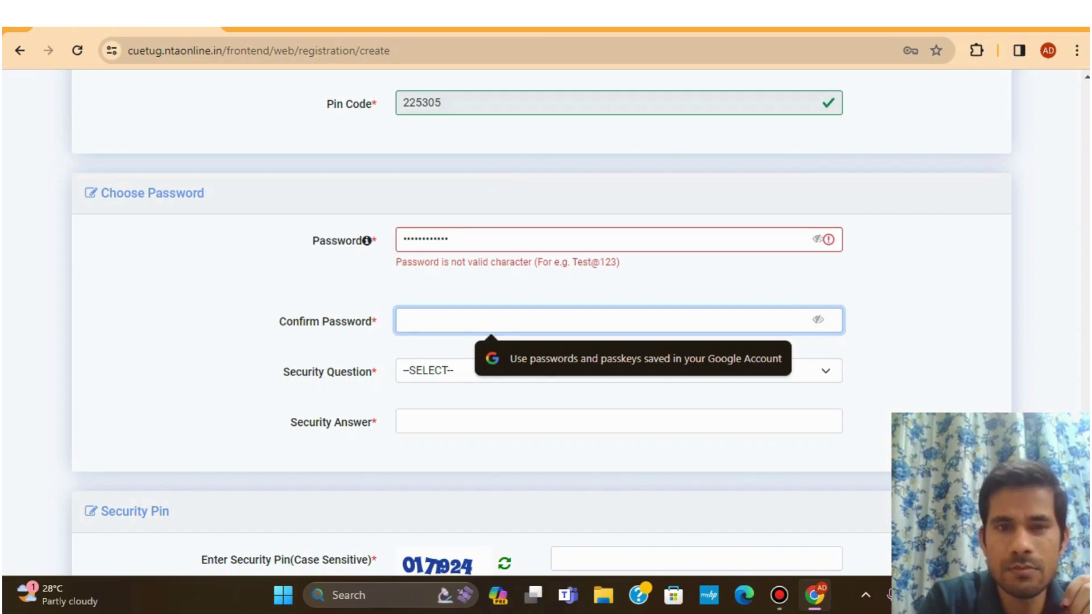
{"action": "type", "text": "••••••••••••"}
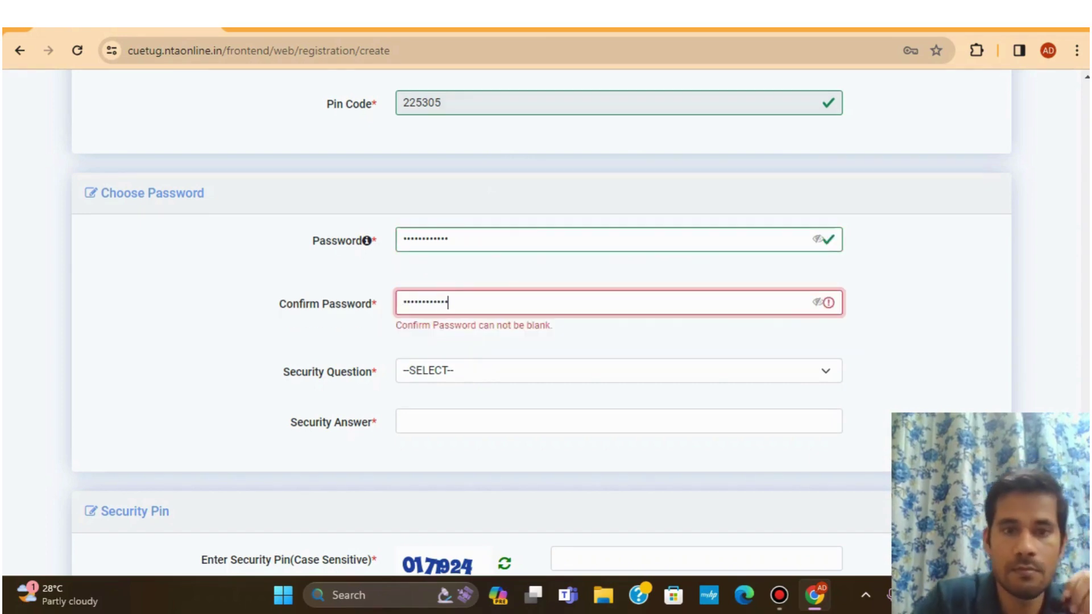
{"action": "scroll", "coordinate": [546, 318], "scroll_direction": "down", "scroll_amount": 2}
{"action": "left_click", "coordinate": [619, 270]}
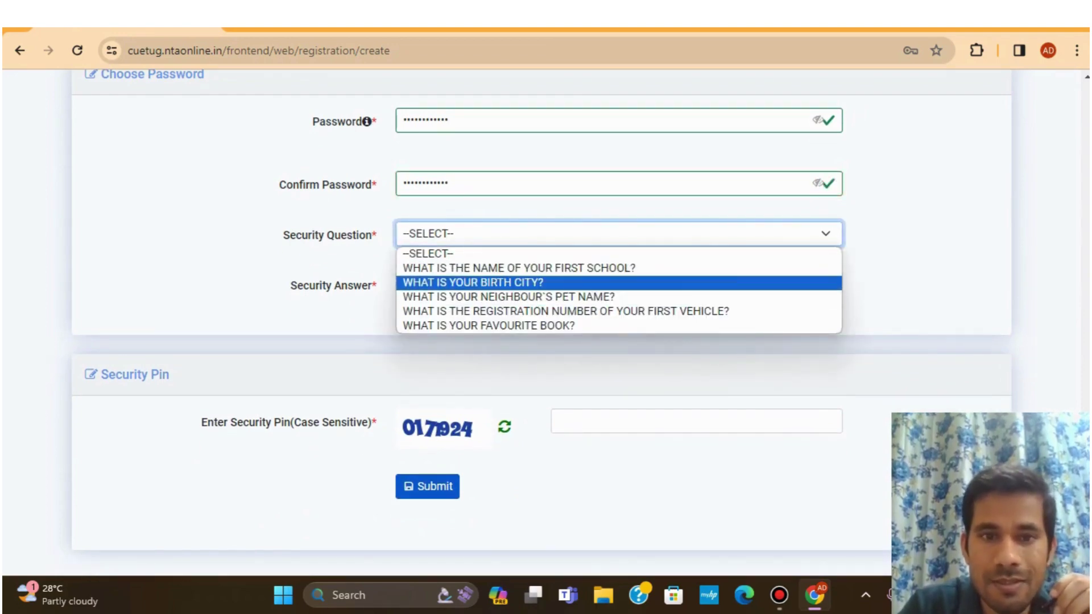
Choose the birth-city security question, type its answer, and enter the security pin
{"action": "key", "text": "Return"}
{"action": "key", "text": "Tab"}
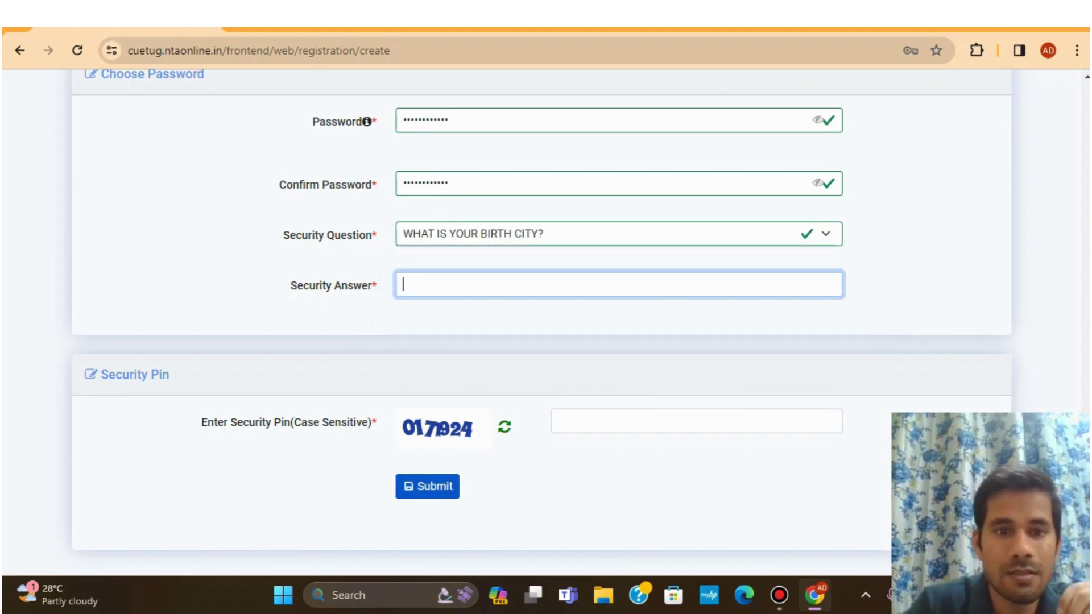
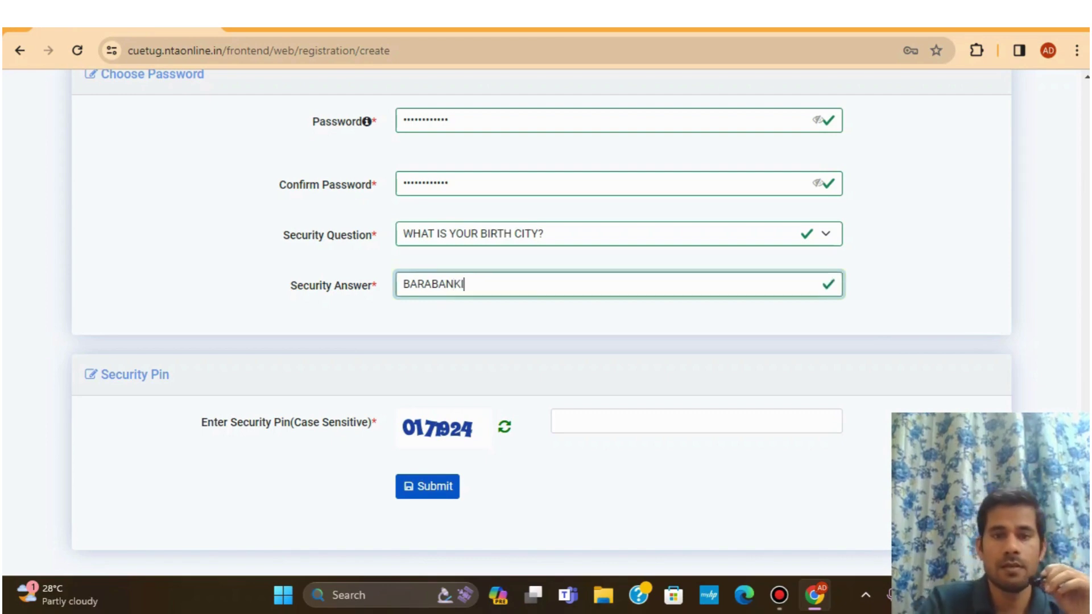
{"action": "left_click", "coordinate": [558, 421]}
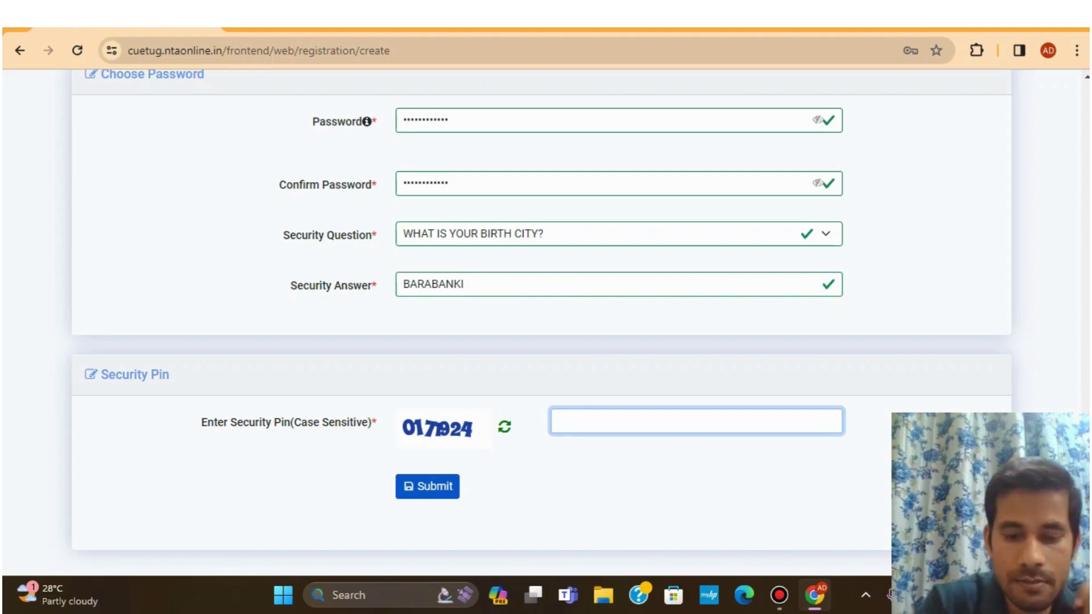
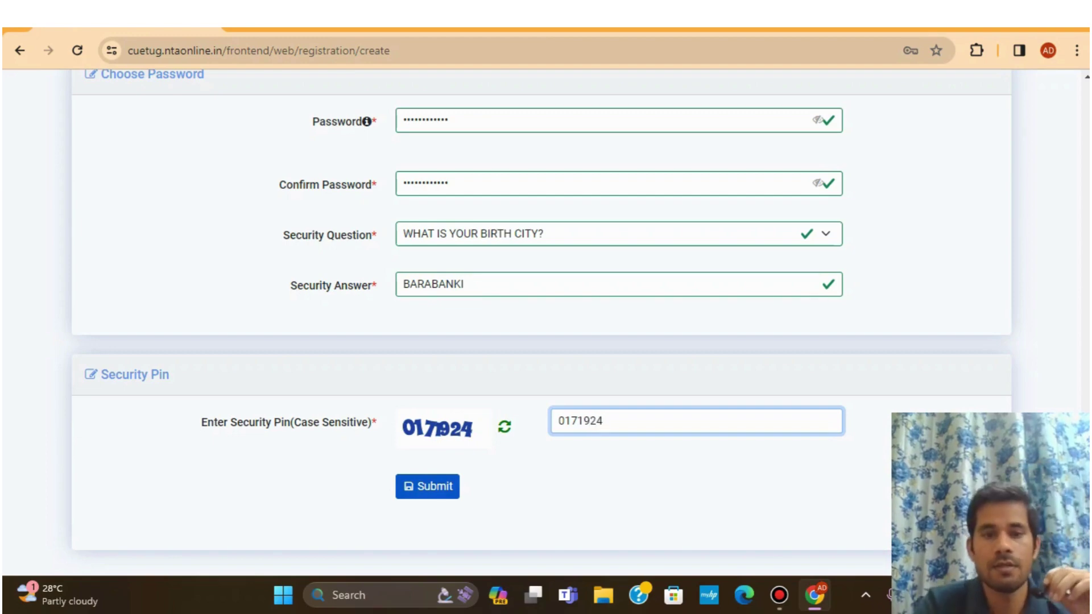
Submit the form and scroll through the Review Page
{"action": "scroll", "coordinate": [546, 319], "scroll_direction": "up", "scroll_amount": 6}
{"action": "scroll", "coordinate": [546, 319], "scroll_direction": "down", "scroll_amount": 7}
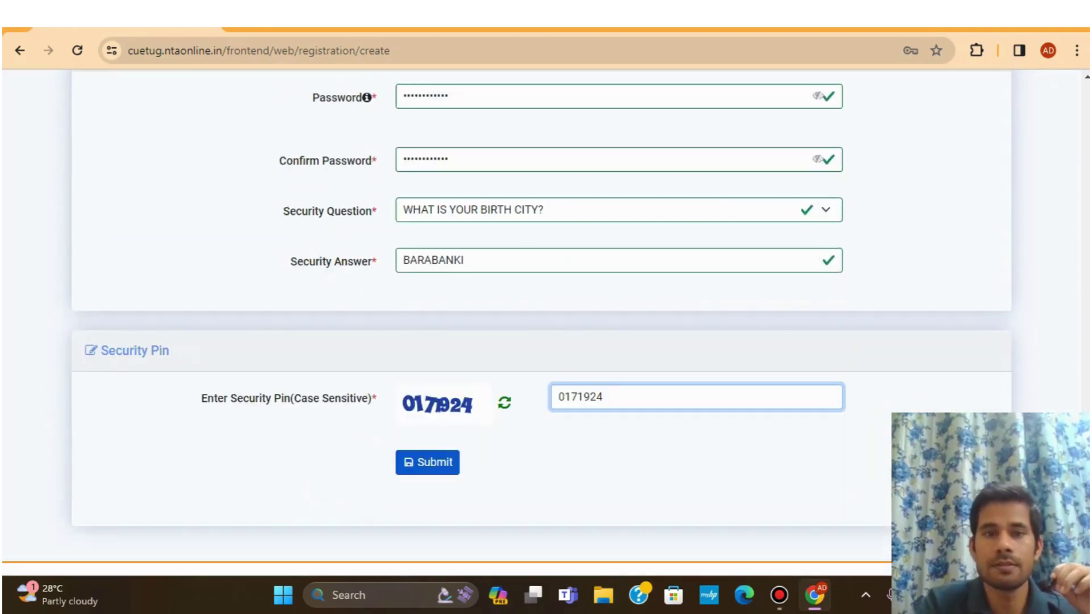
{"action": "key", "text": "Tab"}
{"action": "key", "text": "Return"}
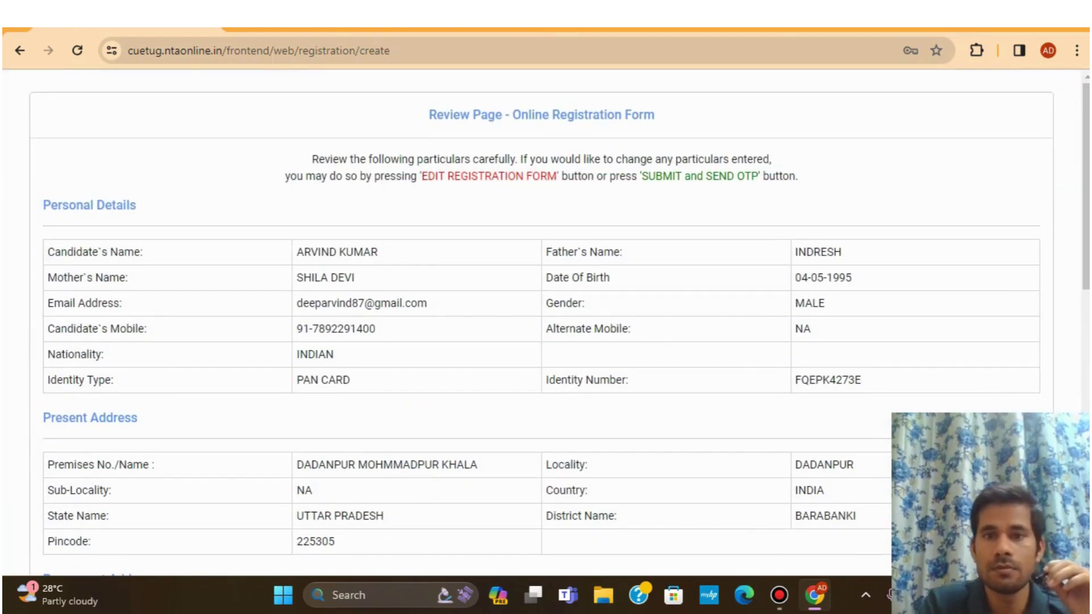
{"action": "scroll", "coordinate": [547, 325], "scroll_direction": "down", "scroll_amount": 1}
{"action": "scroll", "coordinate": [546, 324], "scroll_direction": "up", "scroll_amount": 1}
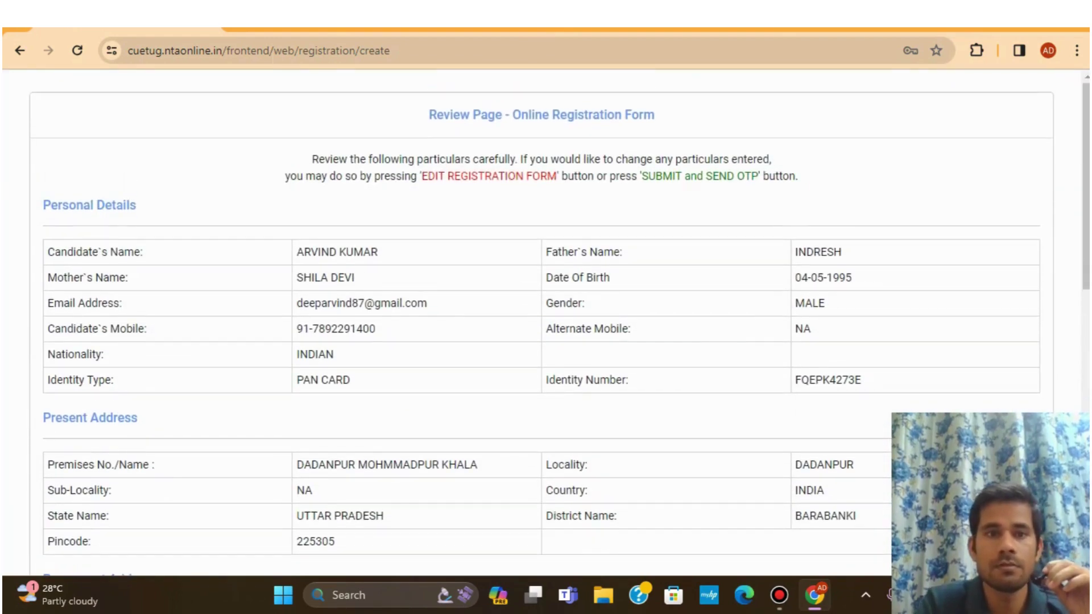
{"action": "scroll", "coordinate": [546, 324], "scroll_direction": "down", "scroll_amount": 4}
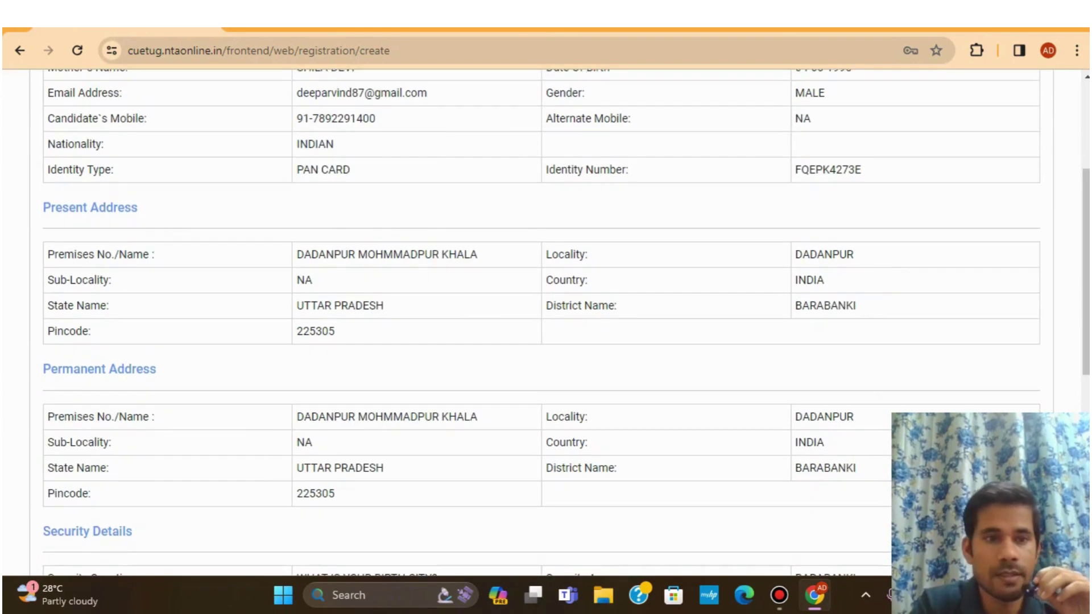
{"action": "scroll", "coordinate": [546, 324], "scroll_direction": "down", "scroll_amount": 8}
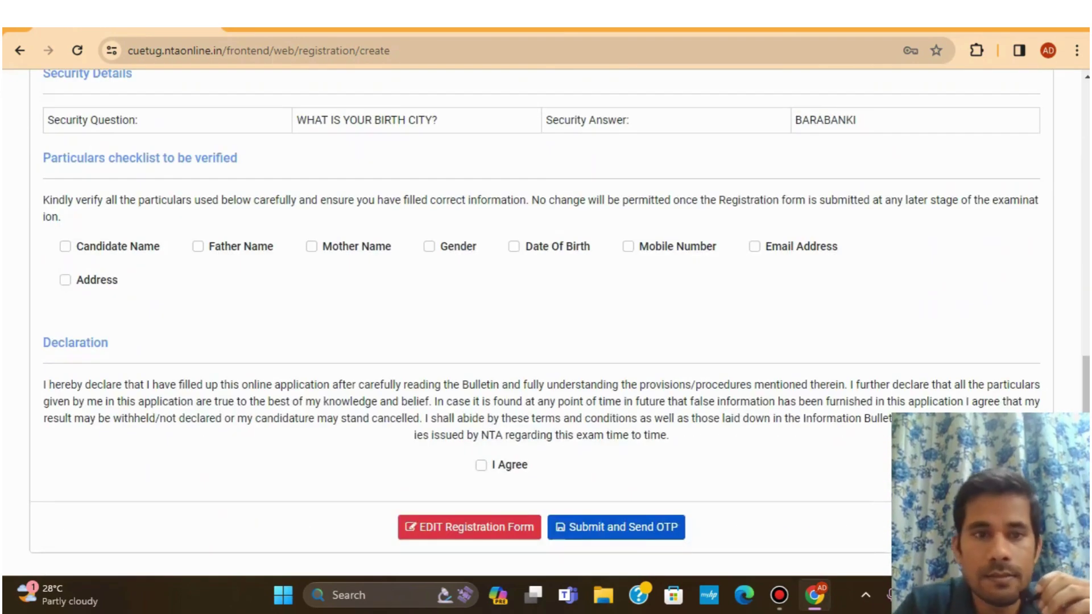
Mark Candidate Name, parents' names, DOB, gender, mobile, e-mail and address as verified
{"action": "left_click", "coordinate": [66, 247]}
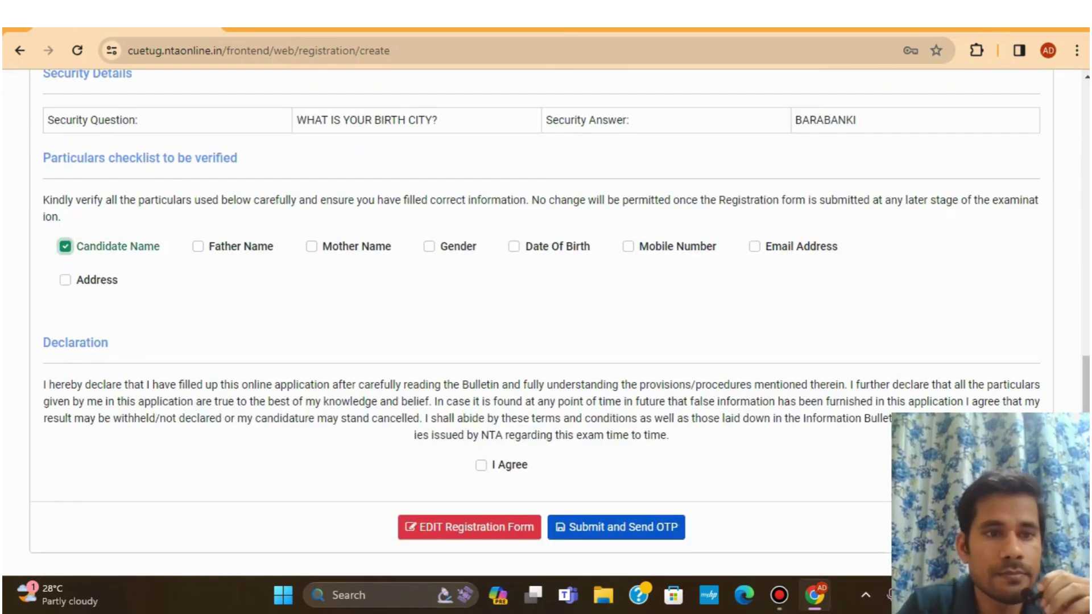
{"action": "left_click", "coordinate": [198, 246]}
{"action": "left_click", "coordinate": [312, 246]}
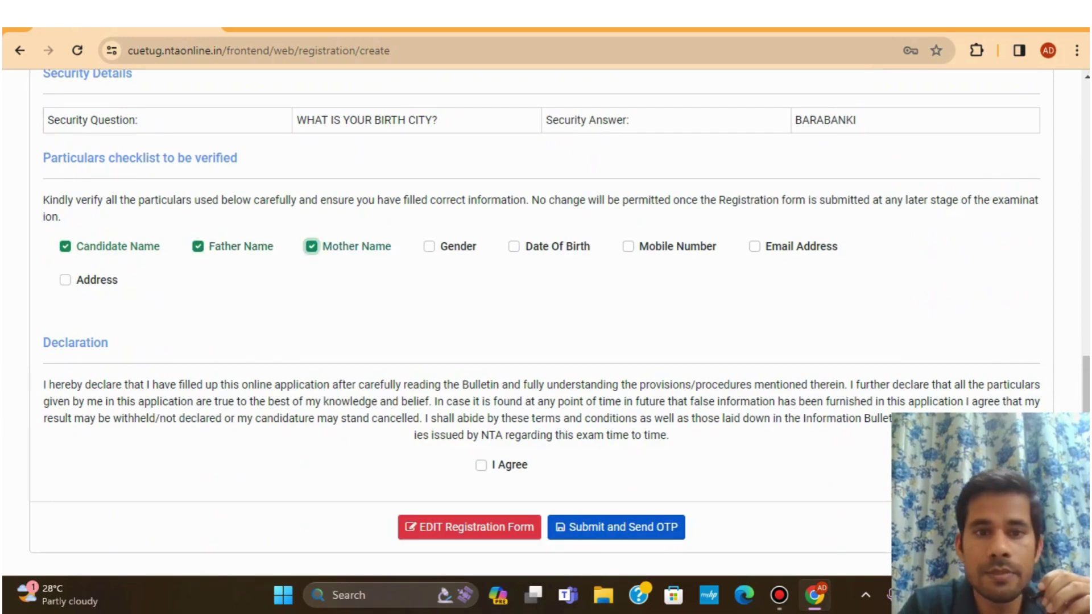
{"action": "left_click", "coordinate": [514, 246]}
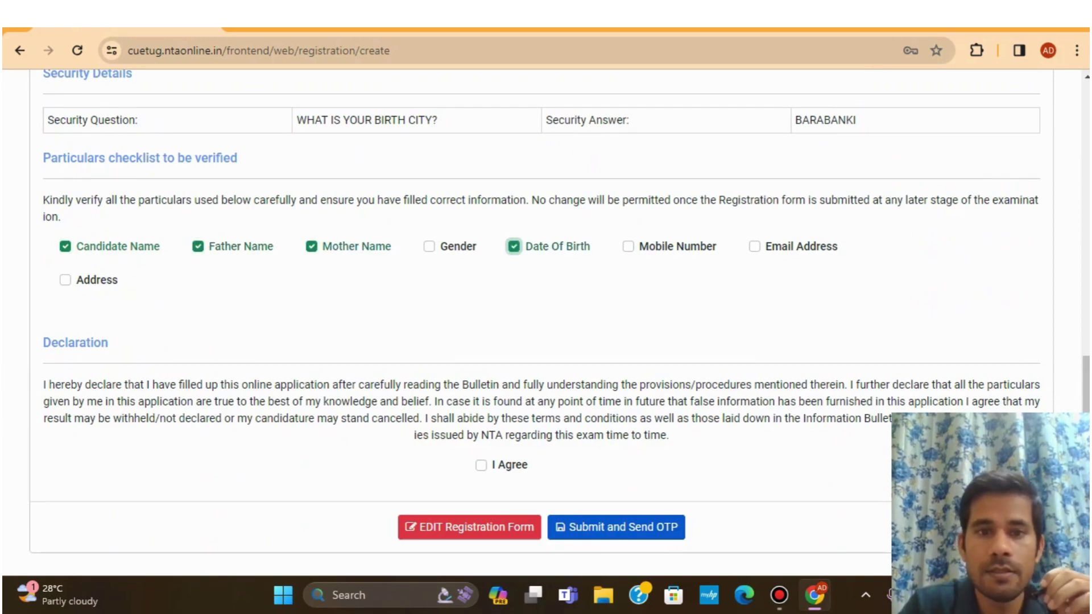
{"action": "left_click", "coordinate": [429, 246]}
{"action": "left_click", "coordinate": [628, 247]}
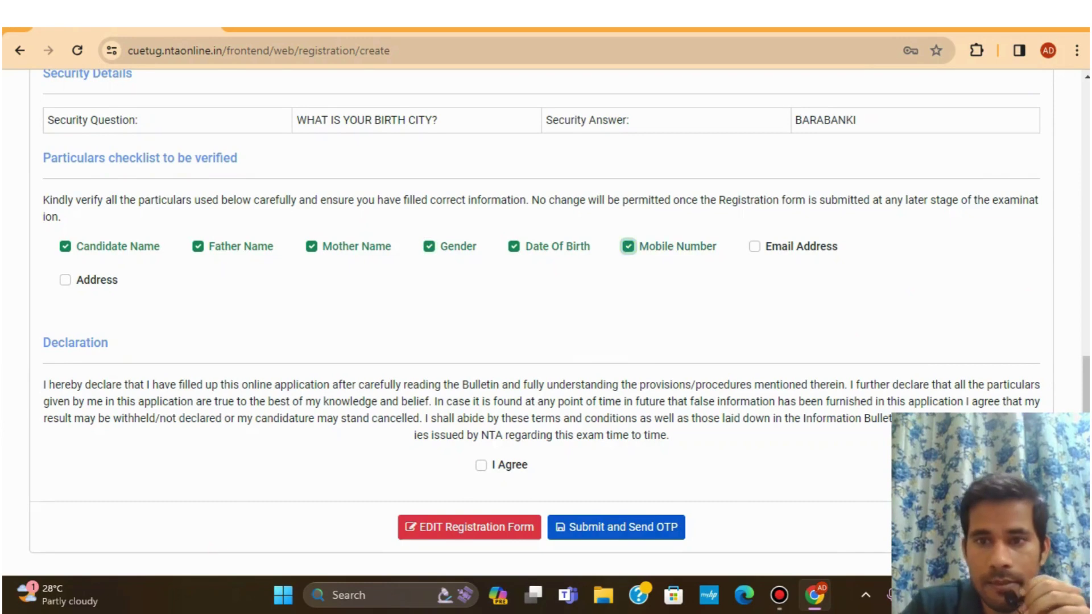
{"action": "left_click", "coordinate": [755, 246]}
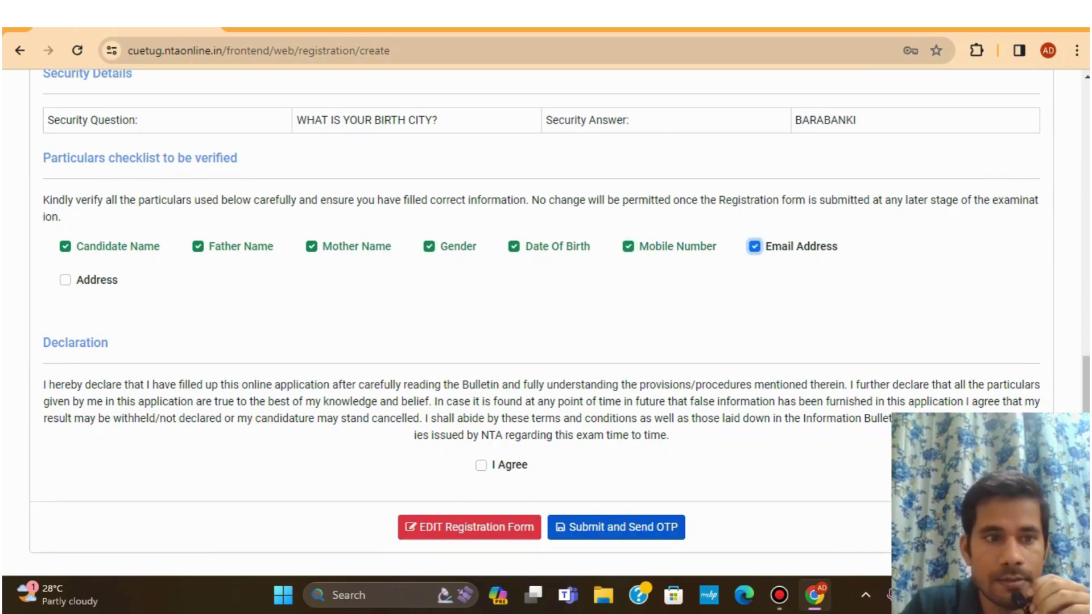
{"action": "left_click", "coordinate": [65, 280]}
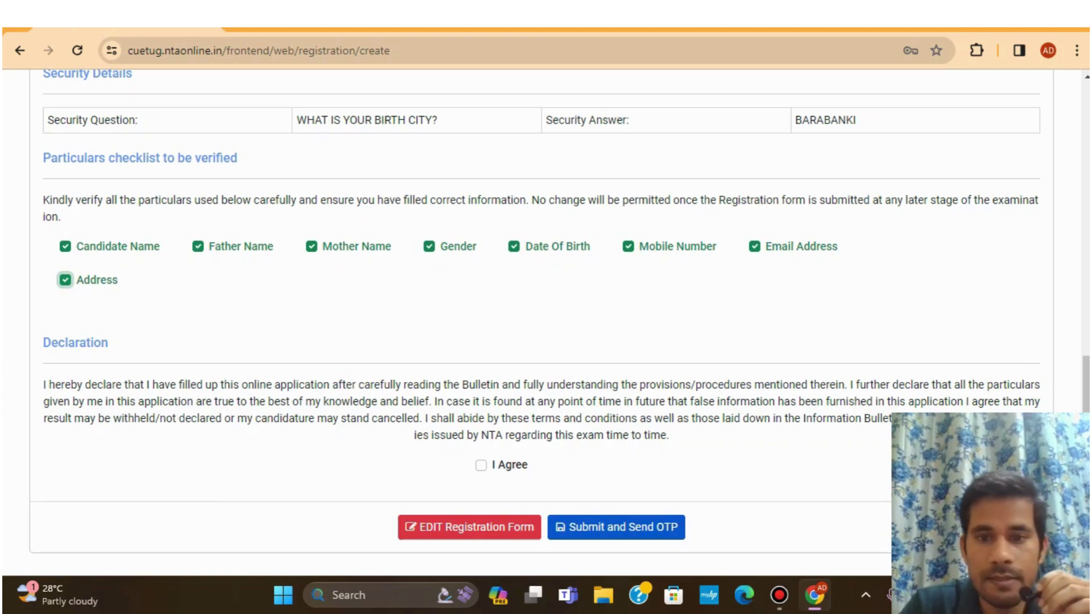
Accept the declaration, then submit and send OTP, confirming with Yes
{"action": "left_click", "coordinate": [480, 466]}
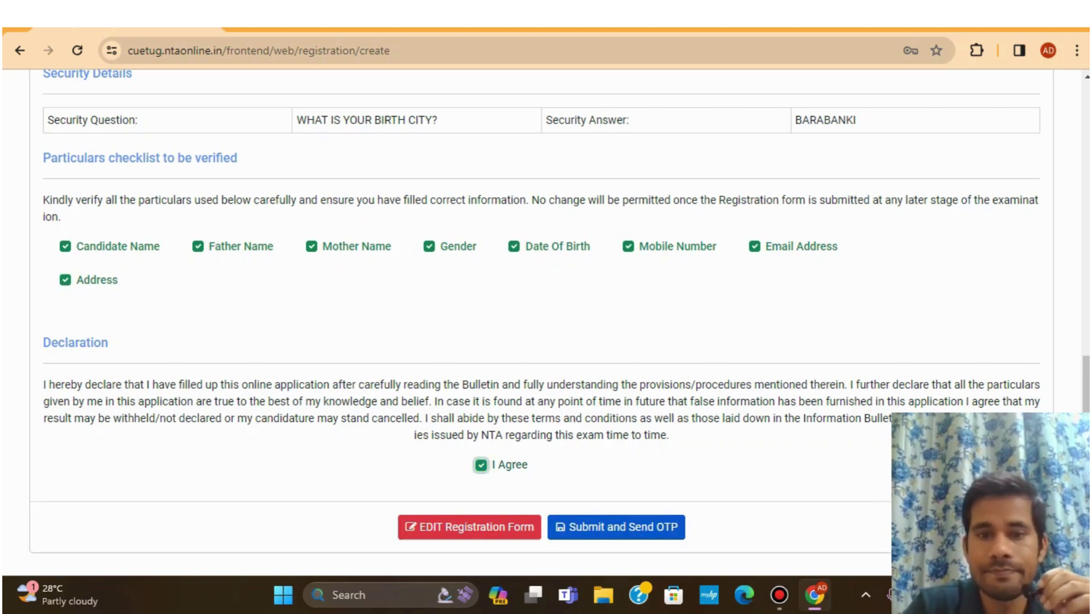
{"action": "scroll", "coordinate": [541, 319], "scroll_direction": "up", "scroll_amount": 15}
{"action": "scroll", "coordinate": [540, 319], "scroll_direction": "down", "scroll_amount": 15}
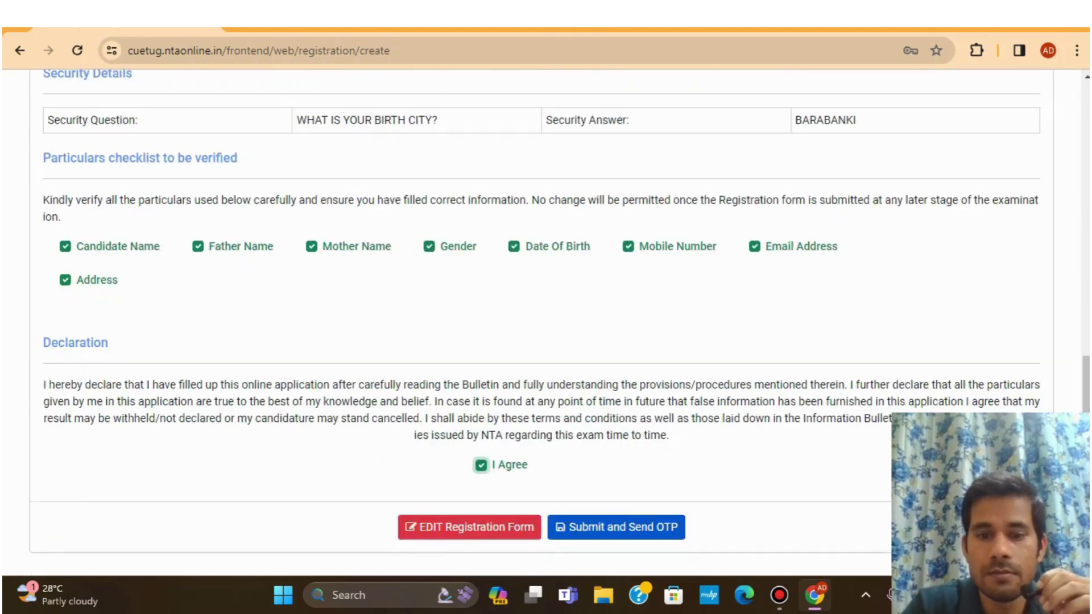
{"action": "left_click", "coordinate": [616, 527]}
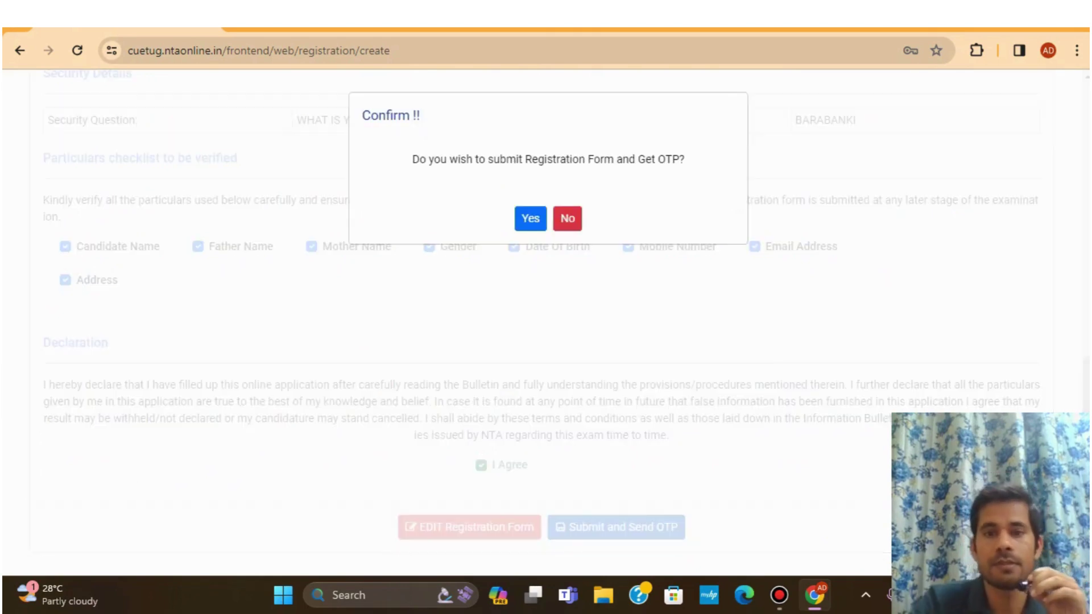
{"action": "left_click", "coordinate": [530, 218]}
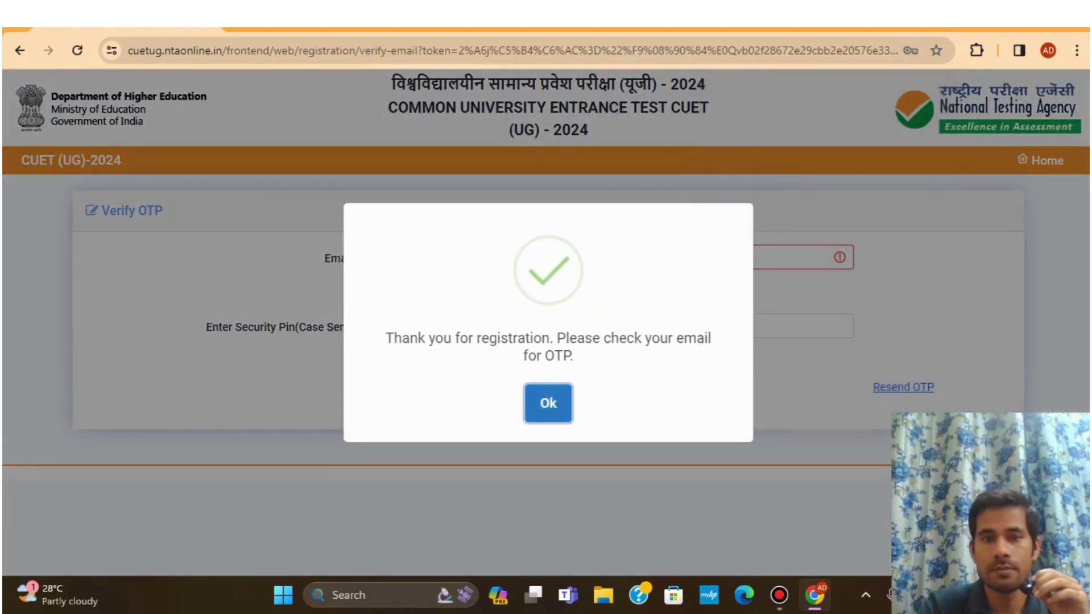
Enter the e-mailed OTP and the displayed security pin to verify the account
{"action": "left_click", "coordinate": [548, 403]}
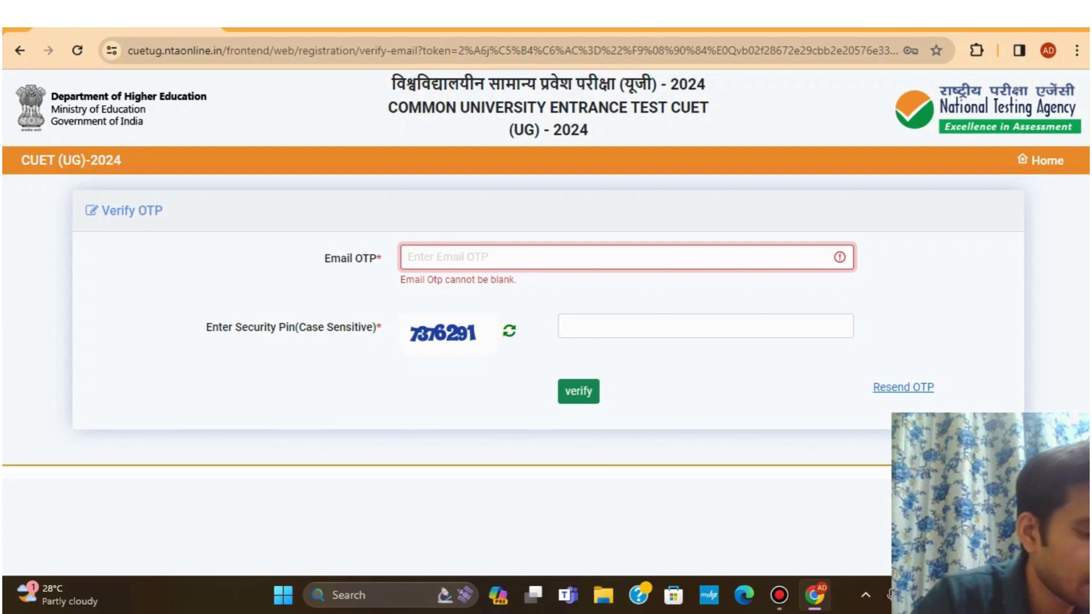
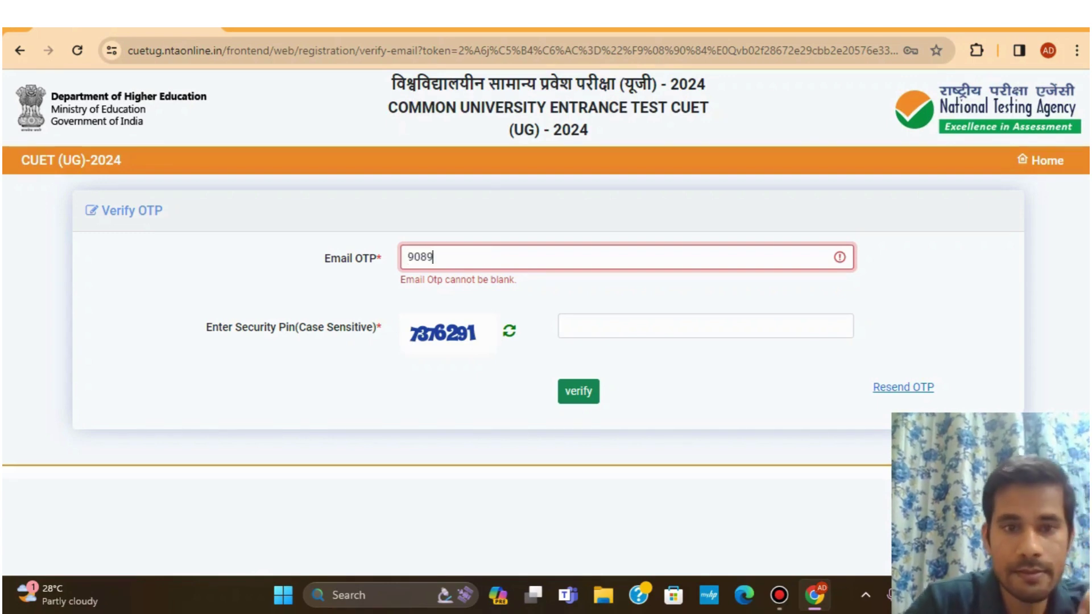
{"action": "left_click", "coordinate": [565, 326]}
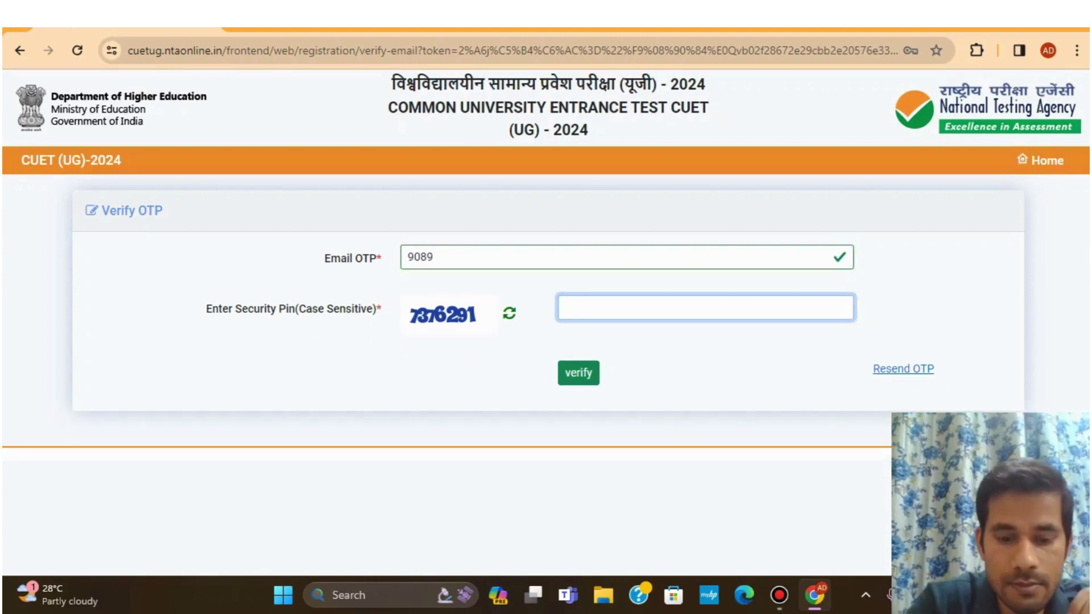
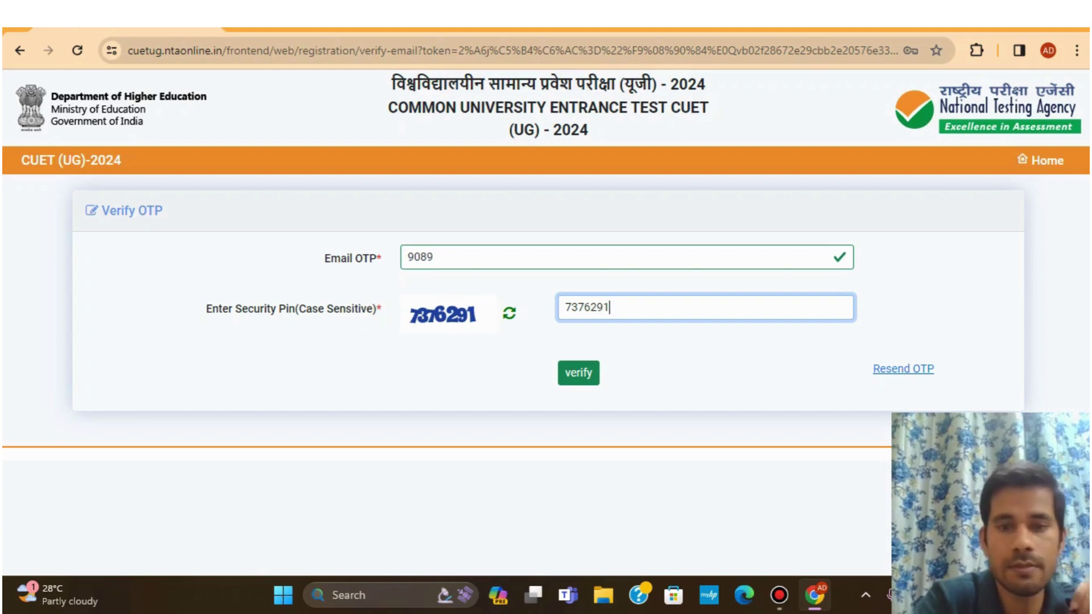
{"action": "key", "text": "Tab"}
{"action": "key", "text": "Return"}
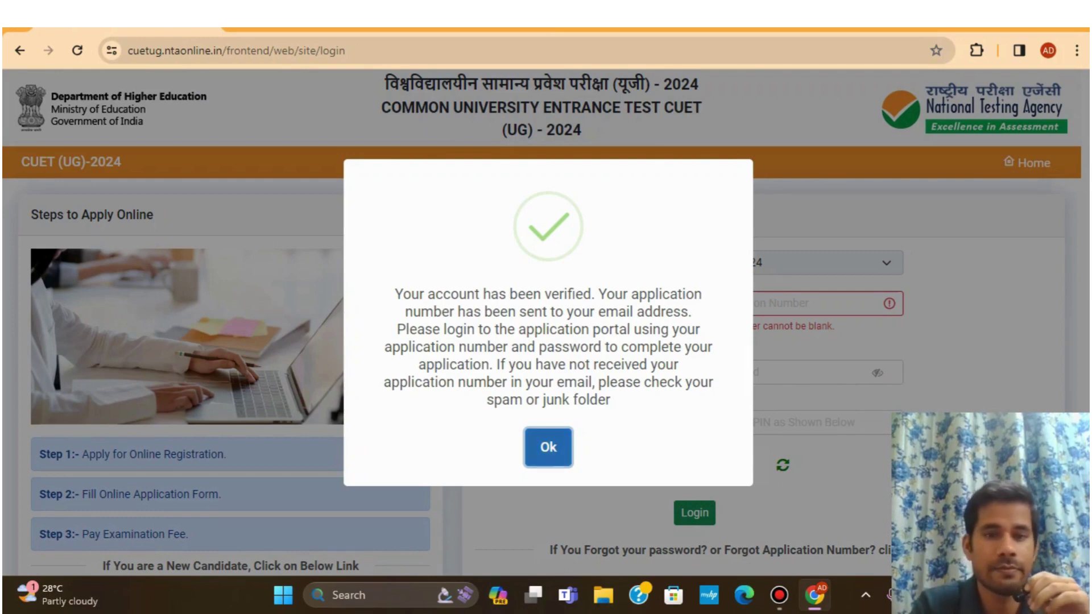
Dismiss the account-verified message and place the cursor in the Application Number login field
{"action": "key", "text": "Return"}
{"action": "scroll", "coordinate": [546, 250], "scroll_direction": "down", "scroll_amount": 1}
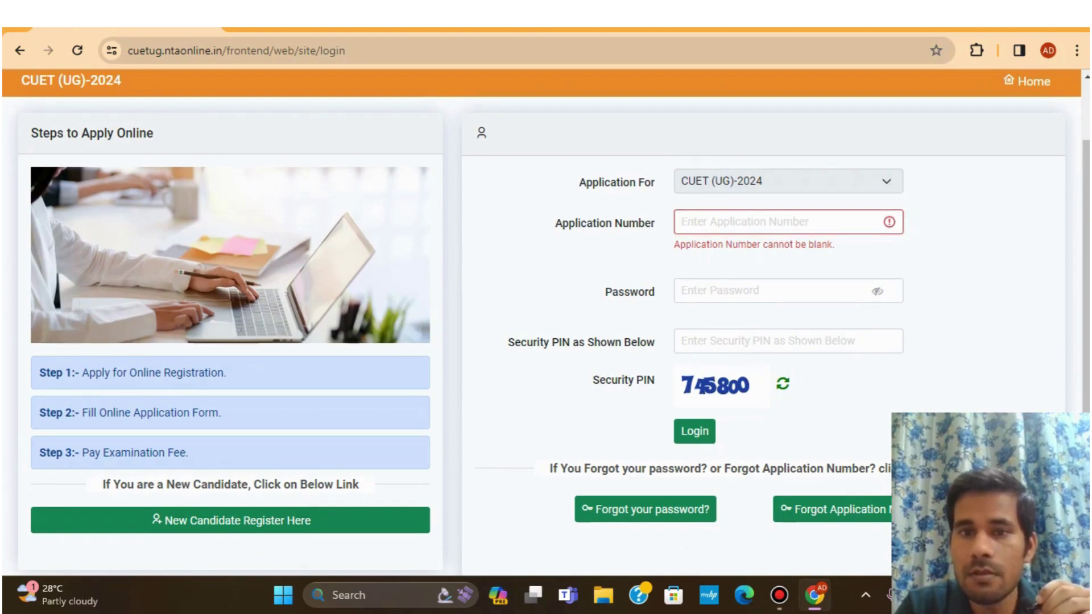
{"action": "left_click", "coordinate": [785, 222]}
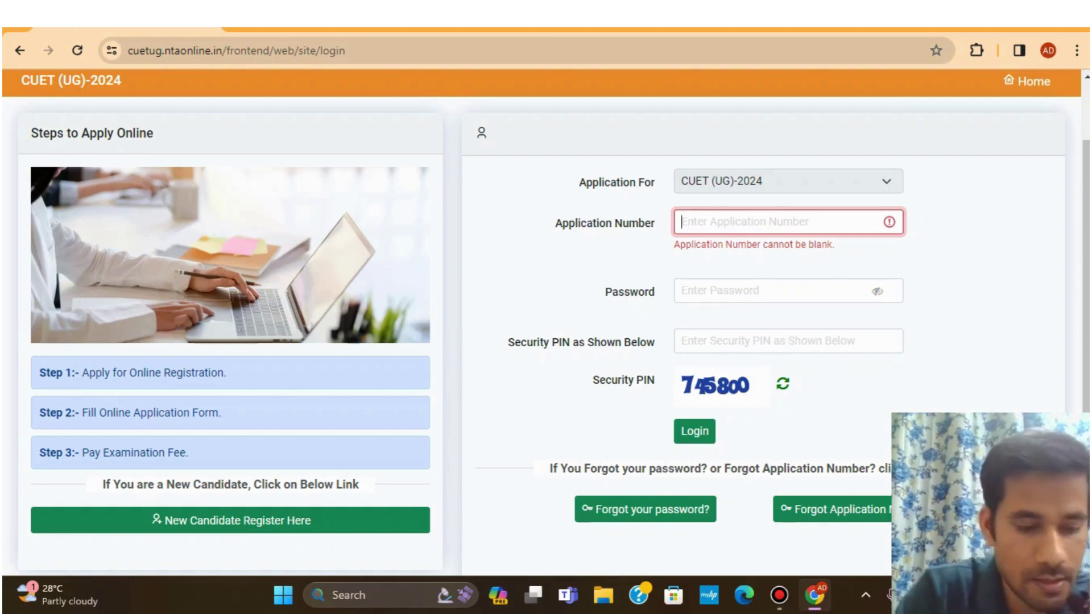
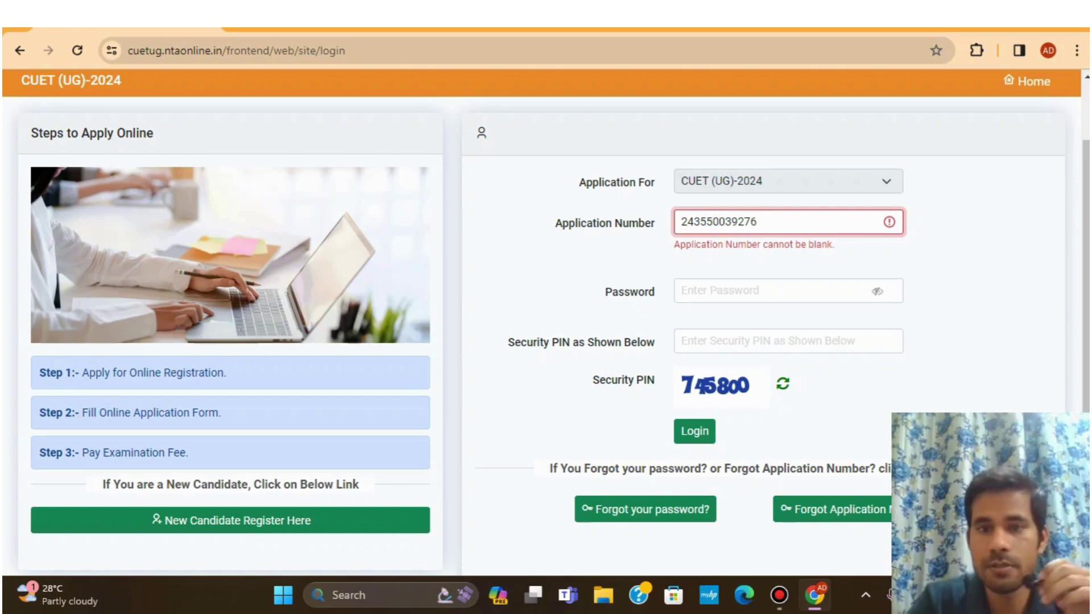
Log in with the candidate's application number, account password and the displayed security PIN
{"action": "key", "text": "Tab"}
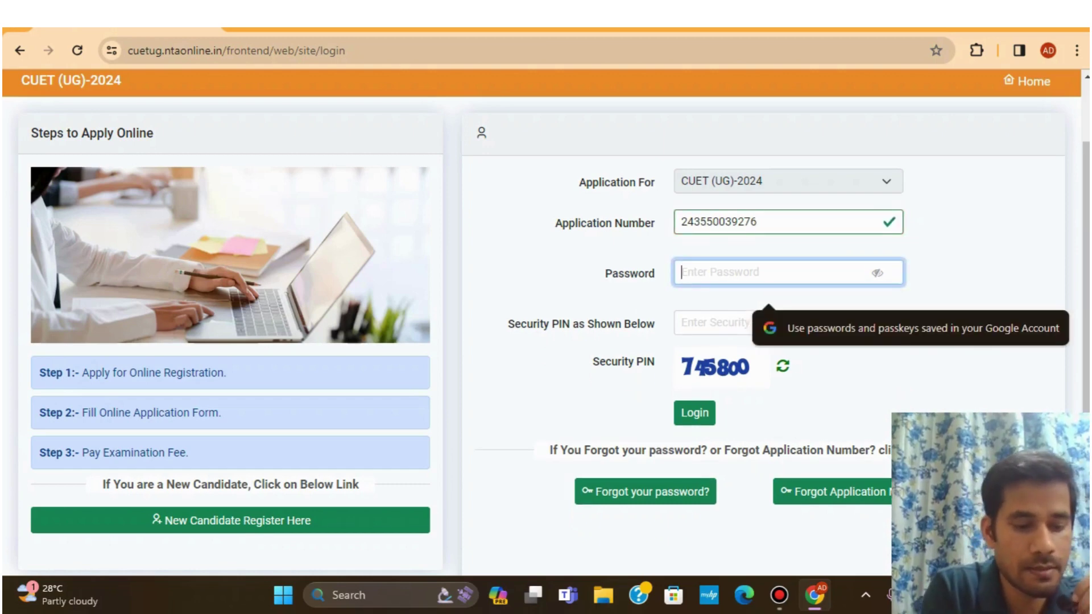
{"action": "type", "text": "****"}
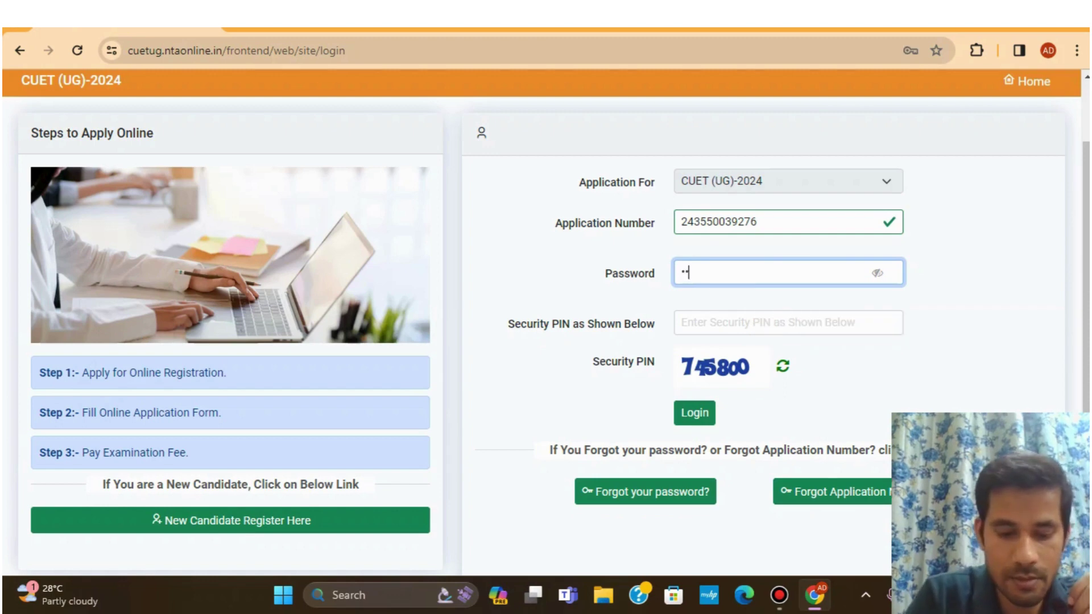
{"action": "type", "text": "*****"}
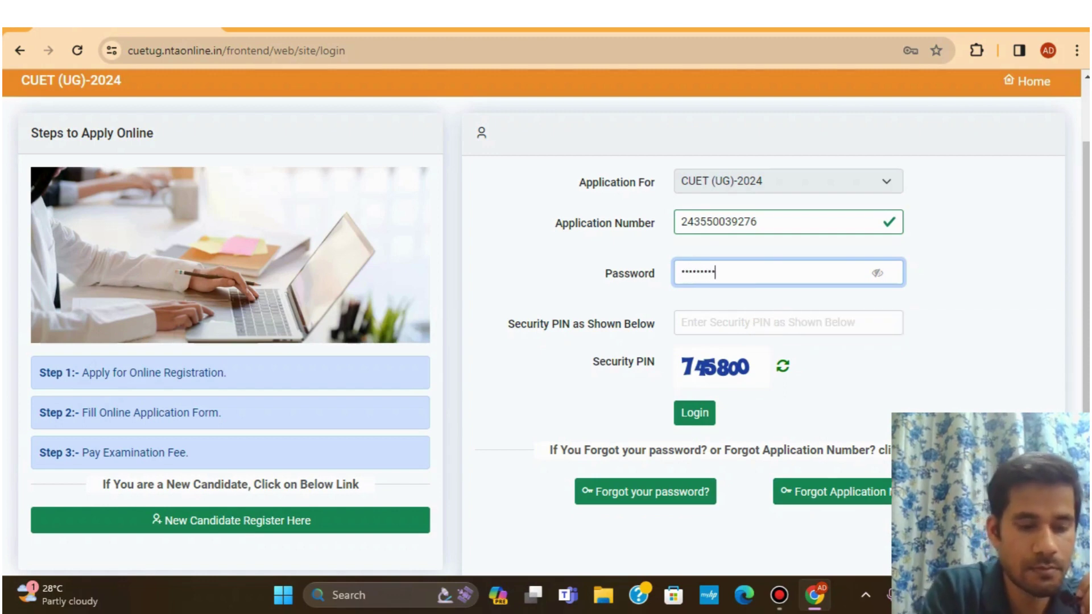
{"action": "type", "text": "***"}
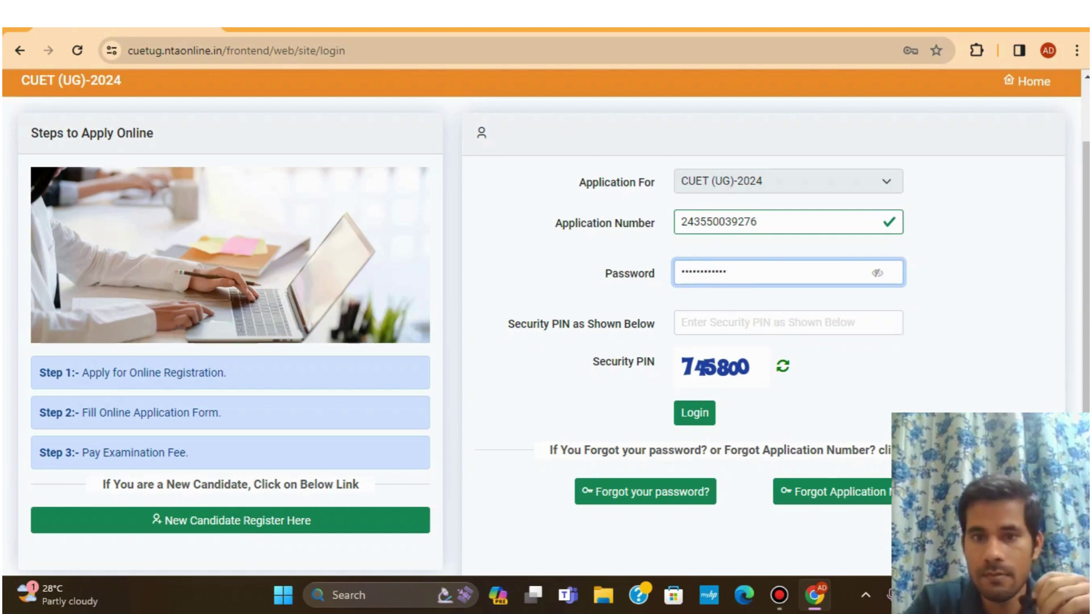
{"action": "left_click", "coordinate": [788, 323]}
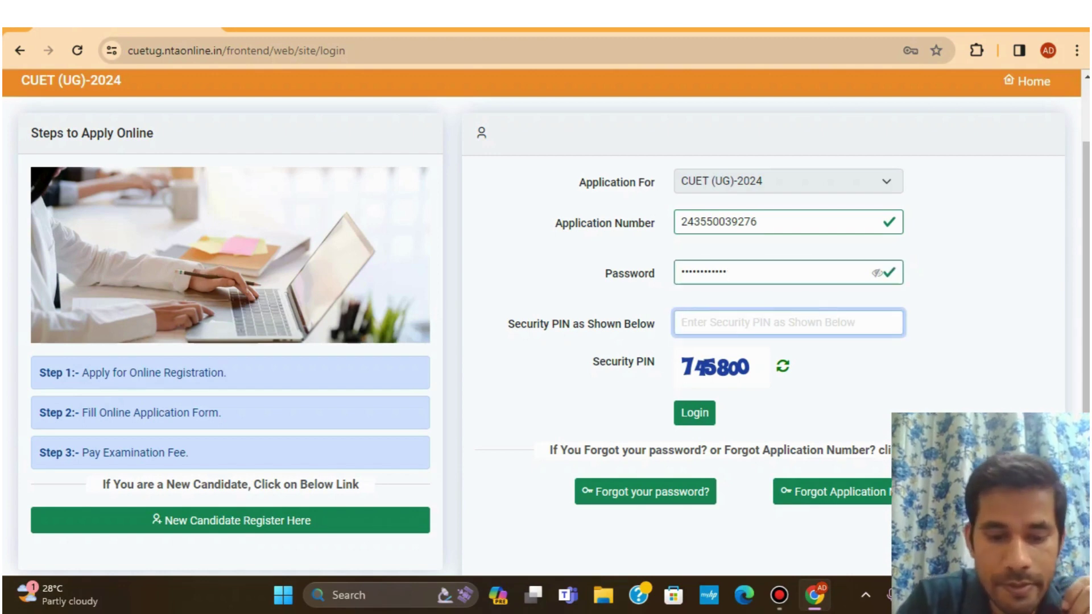
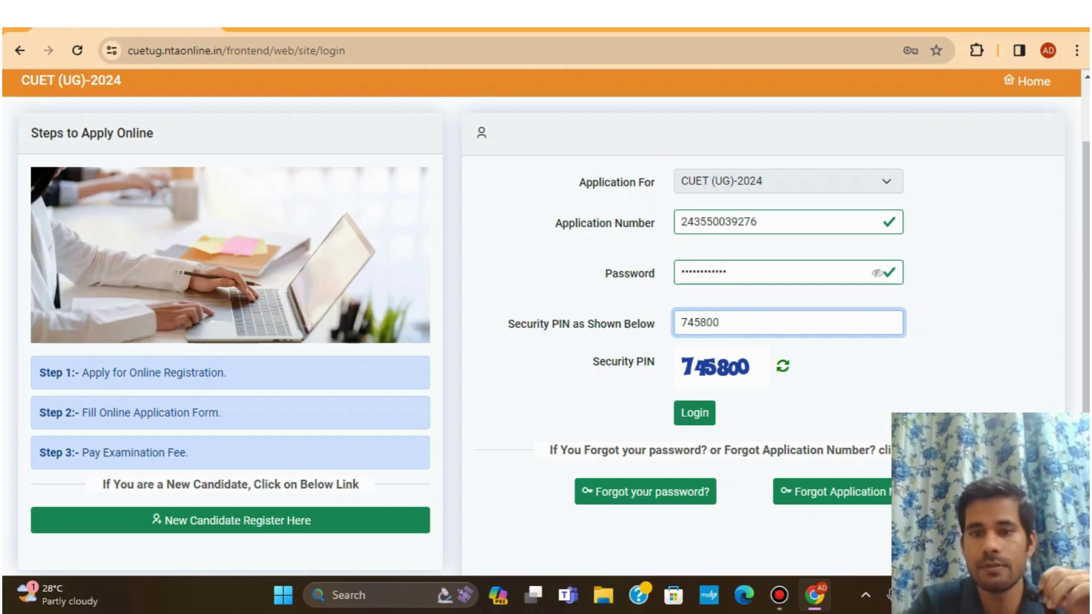
{"action": "key", "text": "Tab"}
{"action": "key", "text": "Return"}
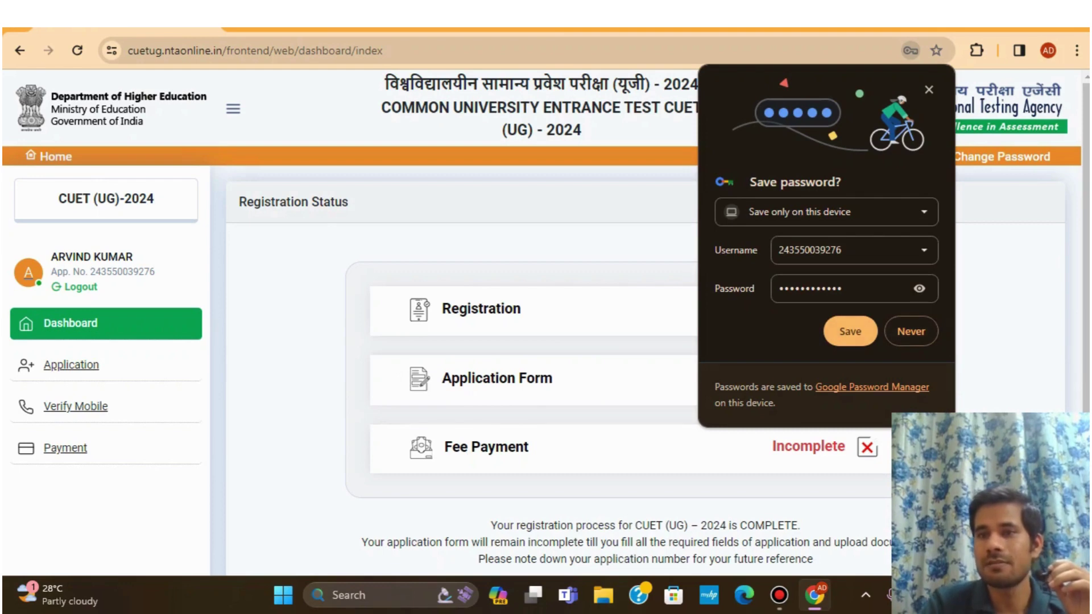
Decline the browser's save-password offer and go to the Application Status page
{"action": "left_click", "coordinate": [929, 89]}
{"action": "scroll", "coordinate": [929, 90], "scroll_direction": "down", "scroll_amount": 1}
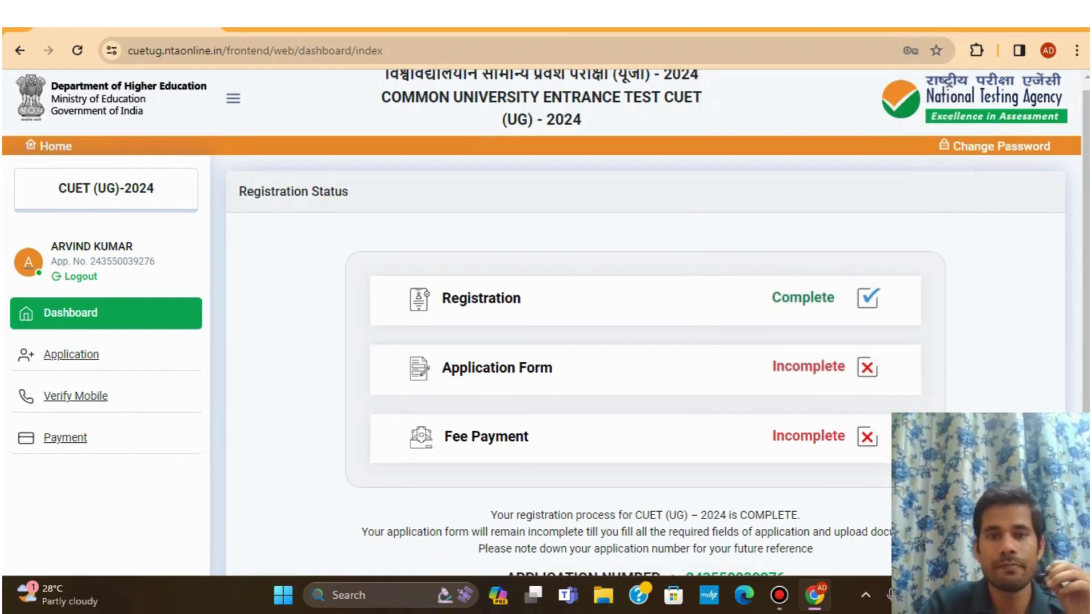
{"action": "scroll", "coordinate": [646, 341], "scroll_direction": "down", "scroll_amount": 1}
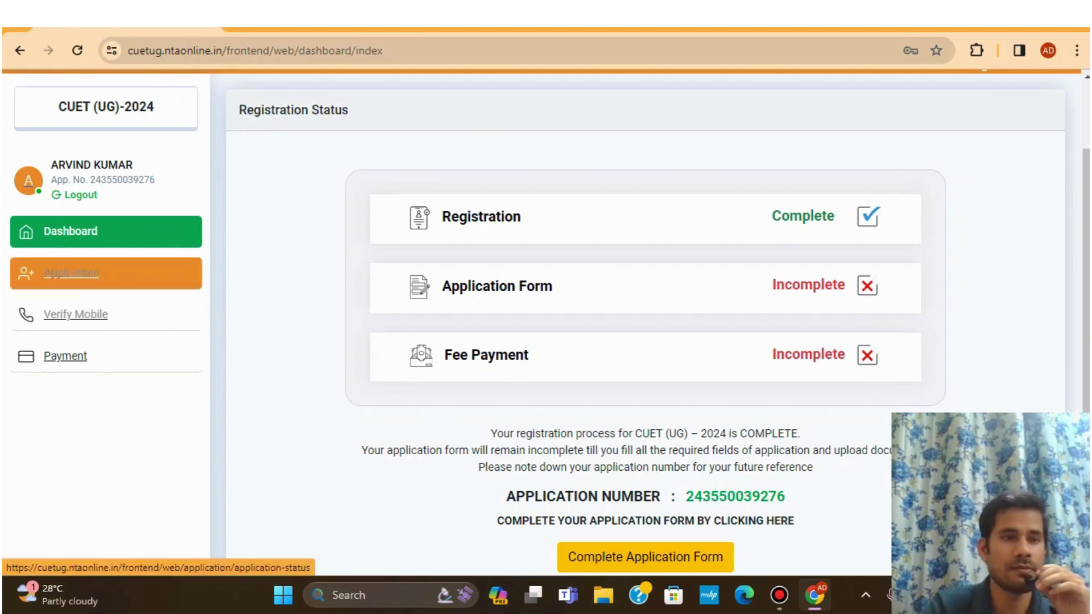
{"action": "left_click", "coordinate": [71, 273]}
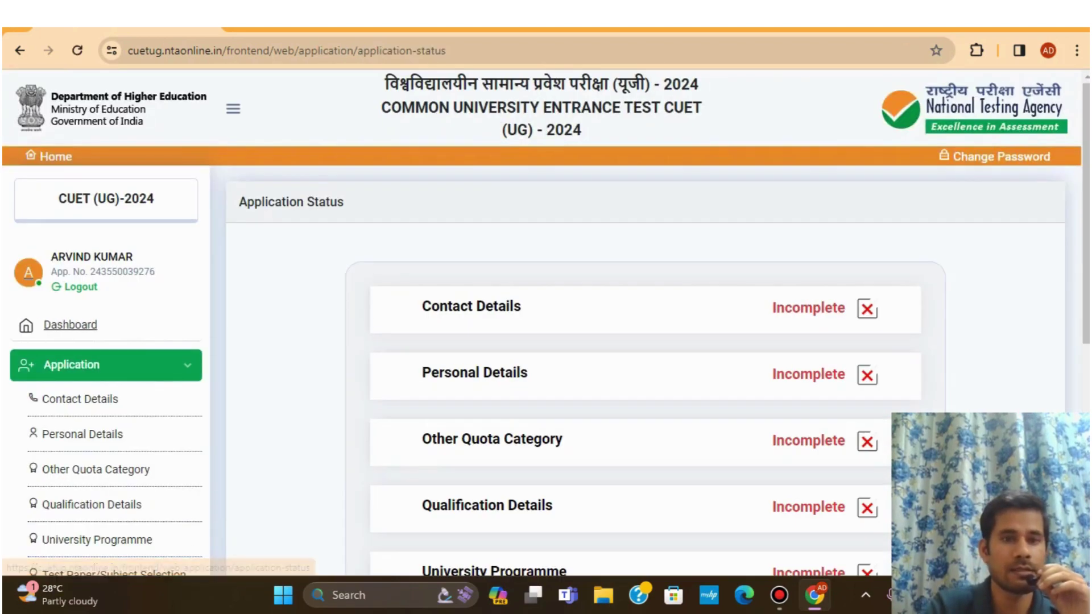
Open the Contact Details form from the application status list
{"action": "scroll", "coordinate": [79, 184], "scroll_direction": "down", "scroll_amount": 4}
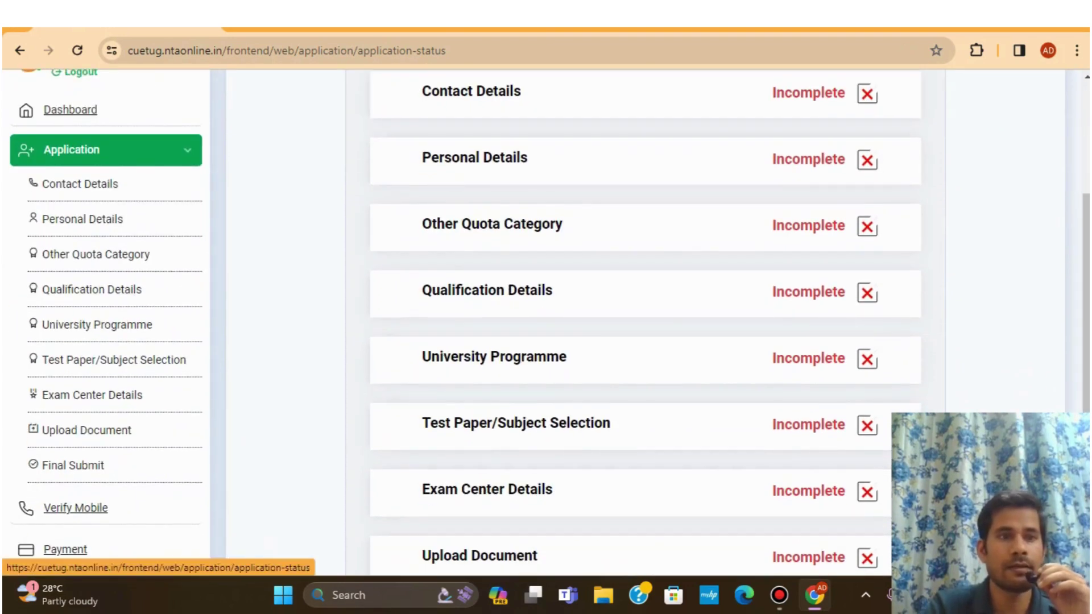
{"action": "scroll", "coordinate": [80, 184], "scroll_direction": "up", "scroll_amount": 1}
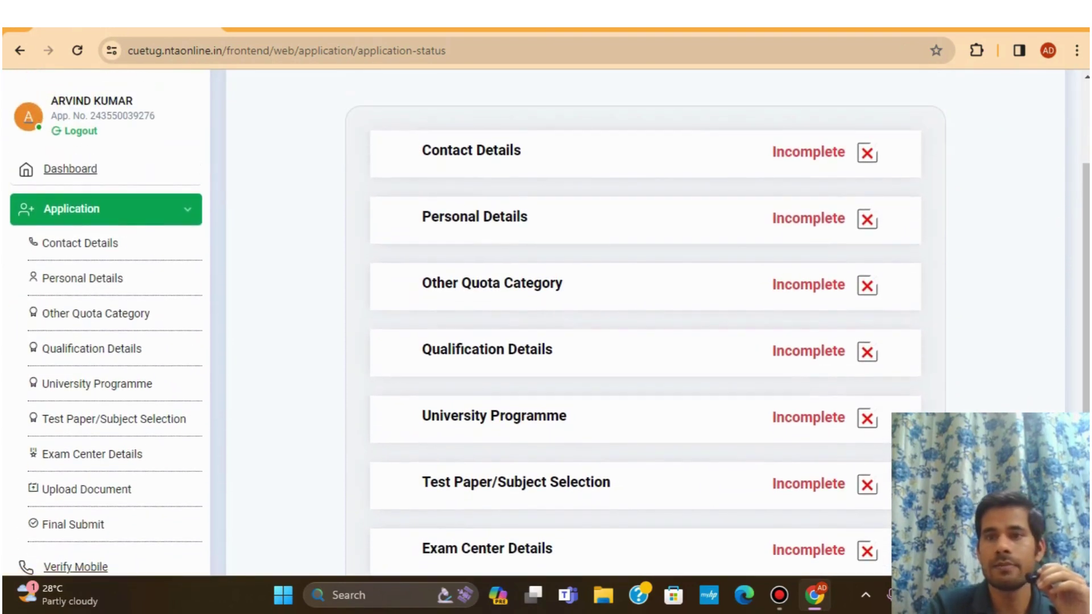
{"action": "left_click_drag", "start_coordinate": [468, 150], "coordinate": [439, 216]}
{"action": "left_click", "coordinate": [438, 217]}
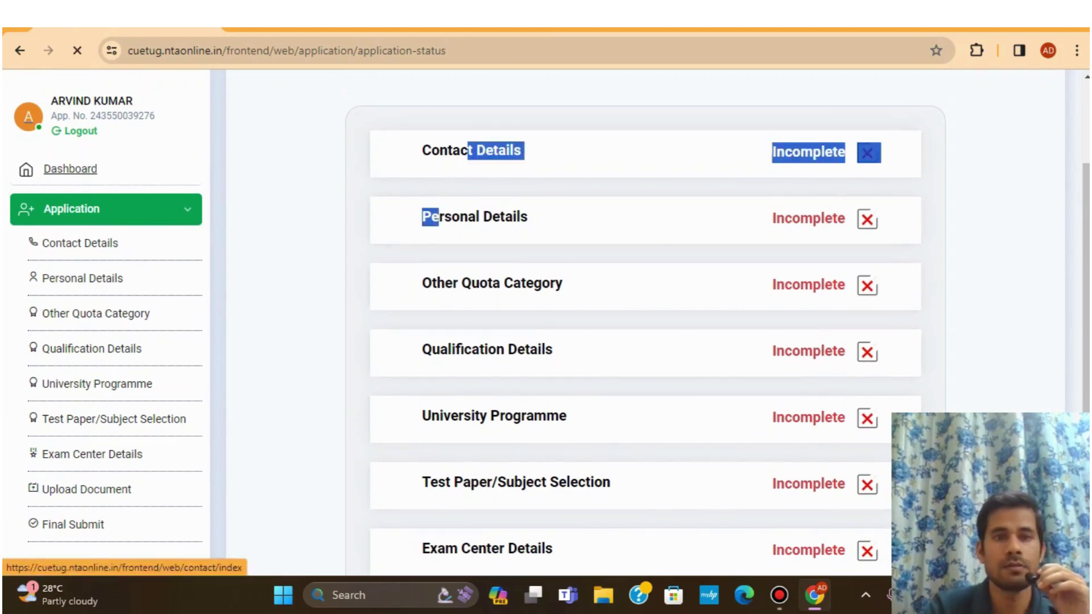
Tick I AGREE on Contact Details and save to continue to Personal Details
{"action": "scroll", "coordinate": [546, 323], "scroll_direction": "down", "scroll_amount": 3}
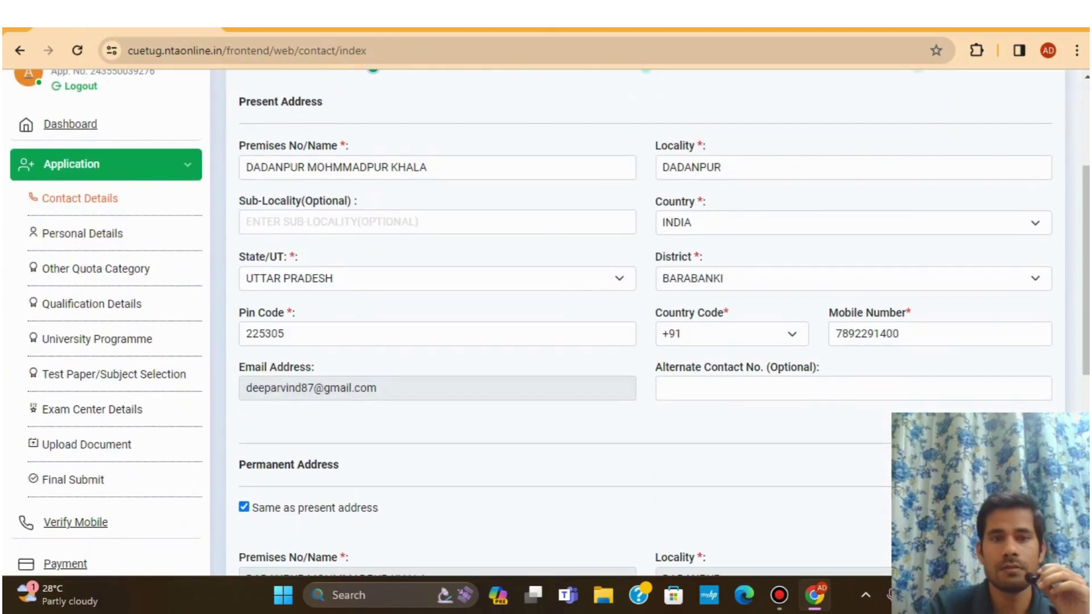
{"action": "scroll", "coordinate": [547, 323], "scroll_direction": "down", "scroll_amount": 3}
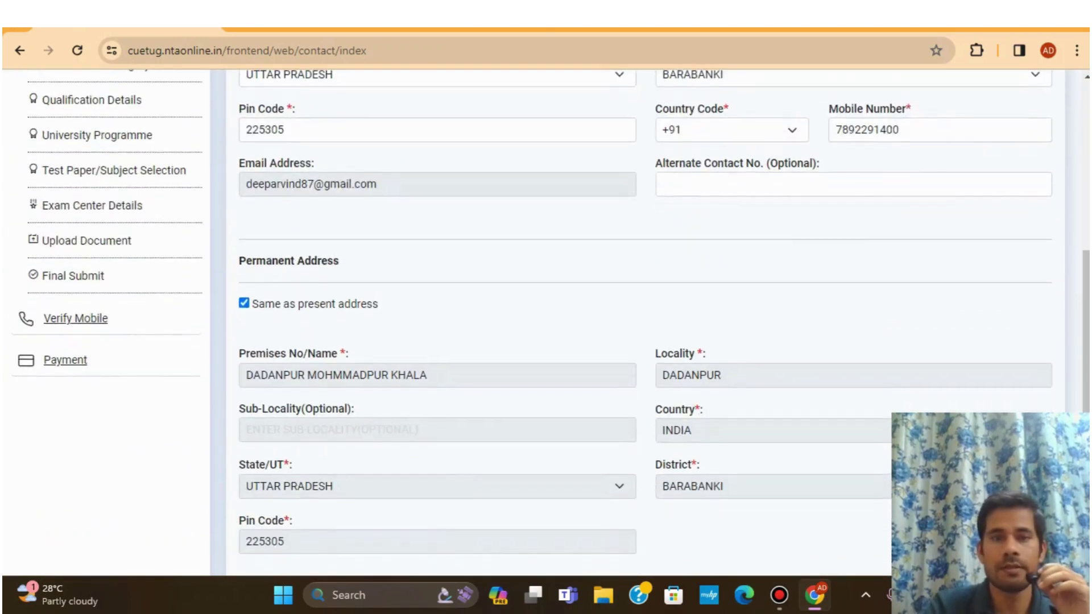
{"action": "scroll", "coordinate": [547, 323], "scroll_direction": "up", "scroll_amount": 3}
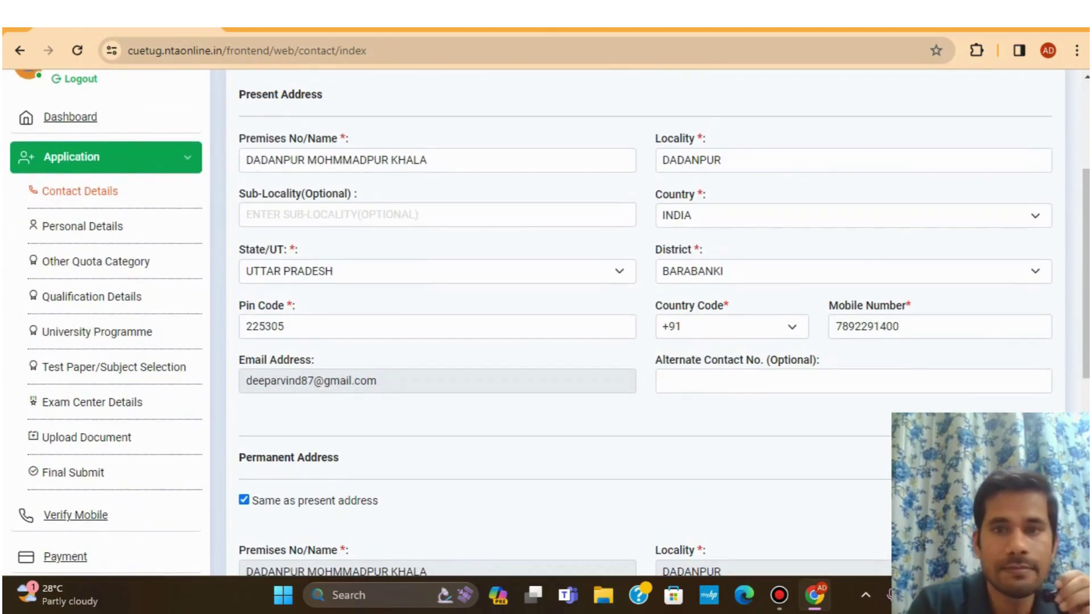
{"action": "scroll", "coordinate": [546, 323], "scroll_direction": "down", "scroll_amount": 7}
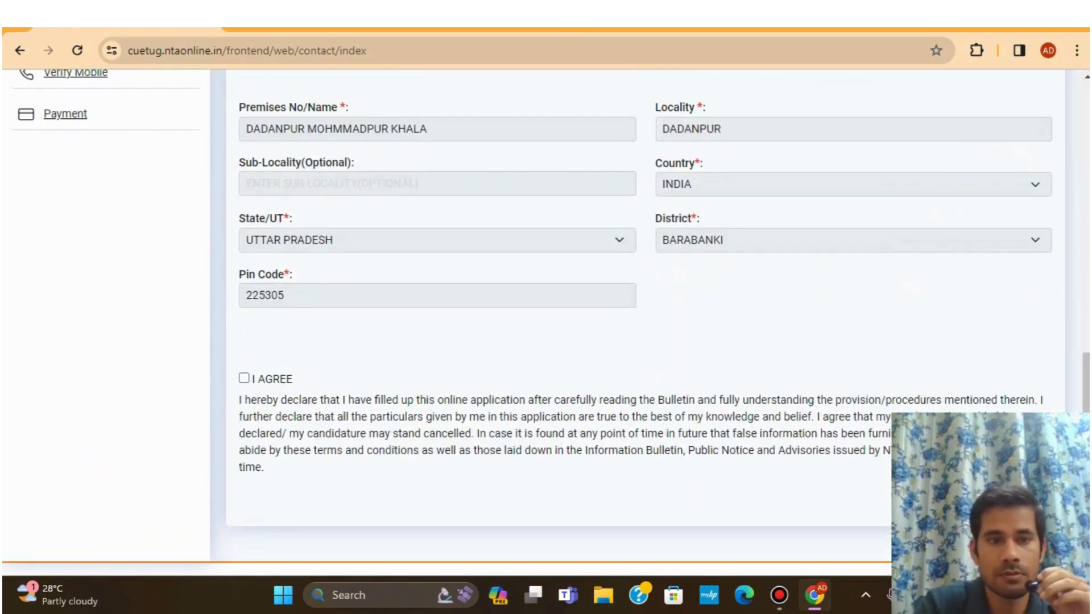
{"action": "left_click", "coordinate": [244, 379]}
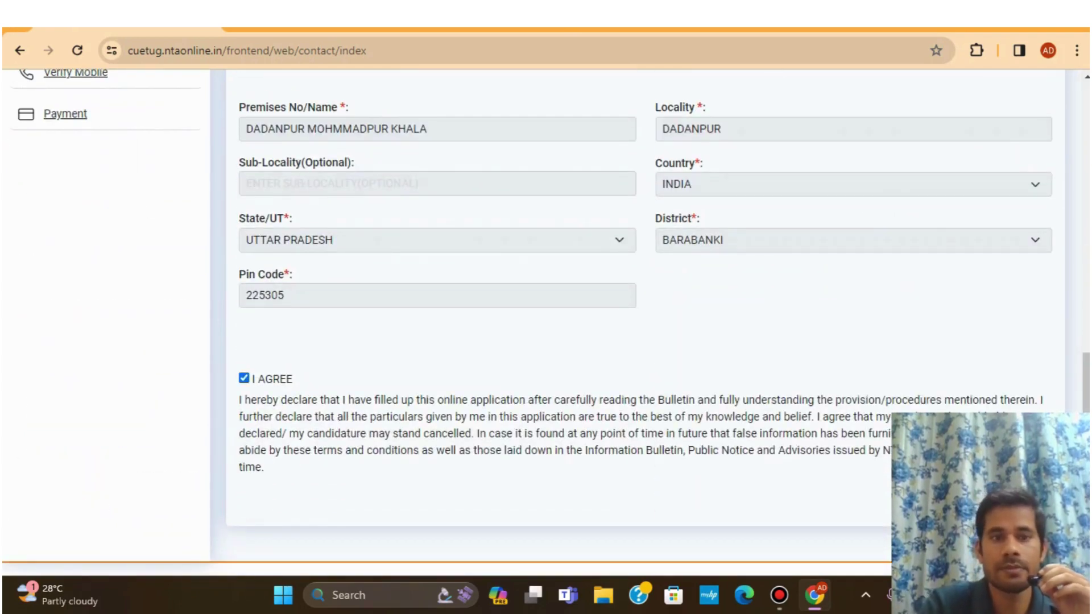
{"action": "key", "text": "Return"}
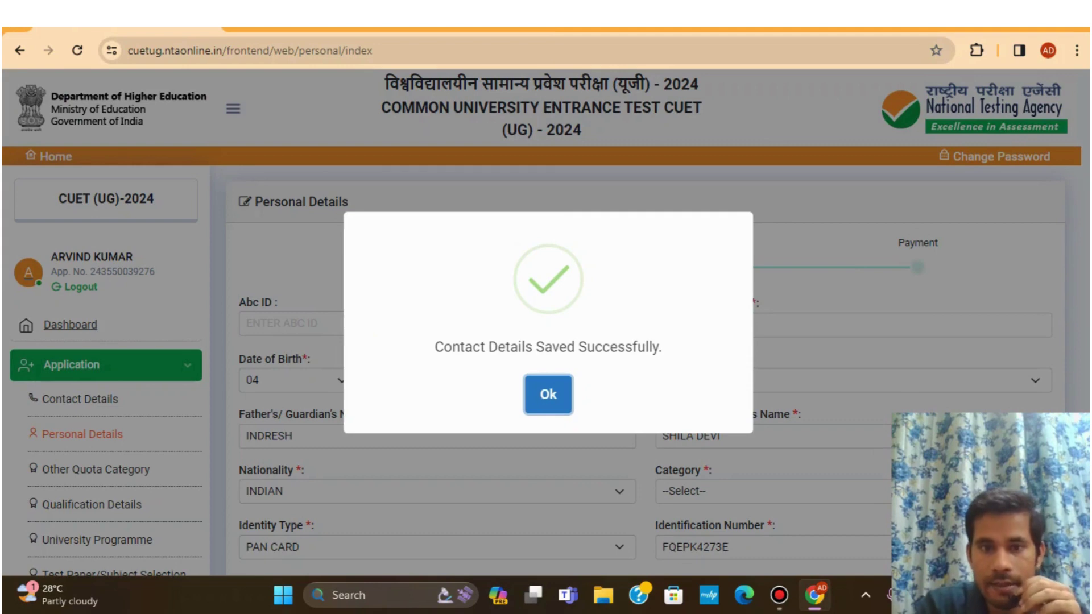
Dismiss the contact-saved message and tick the Personal Details declaration I AGREE
{"action": "key", "text": "Return"}
{"action": "scroll", "coordinate": [546, 325], "scroll_direction": "down", "scroll_amount": 2}
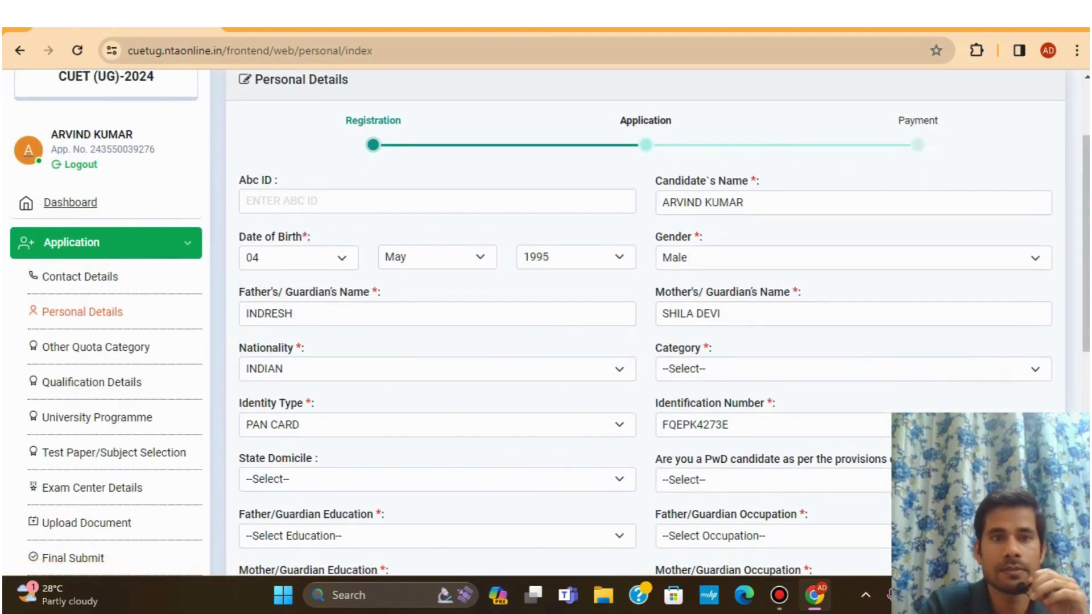
{"action": "scroll", "coordinate": [546, 325], "scroll_direction": "up", "scroll_amount": 1}
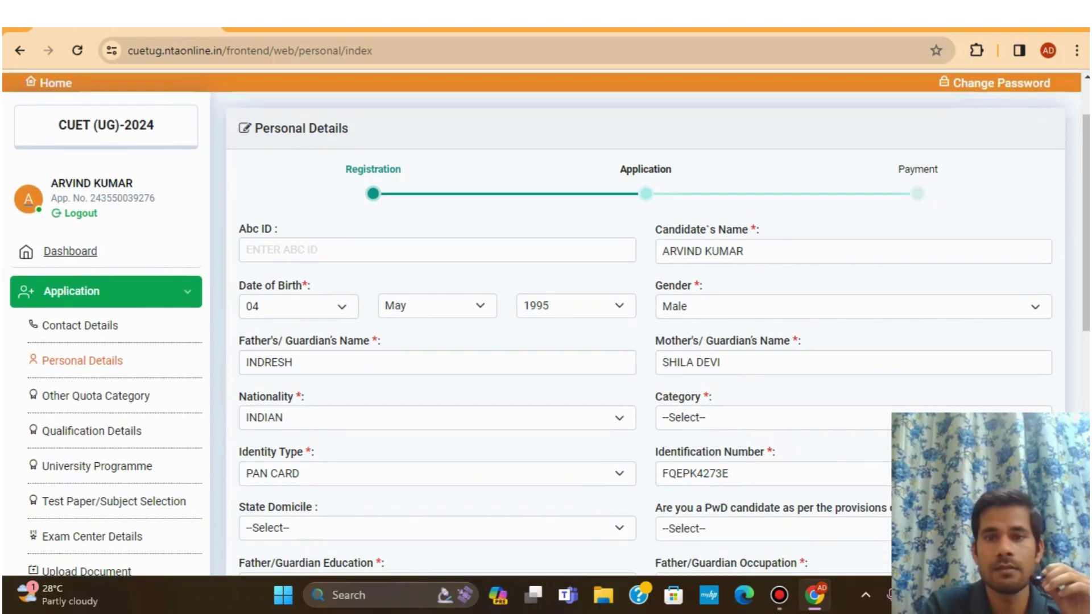
{"action": "scroll", "coordinate": [546, 325], "scroll_direction": "down", "scroll_amount": 5}
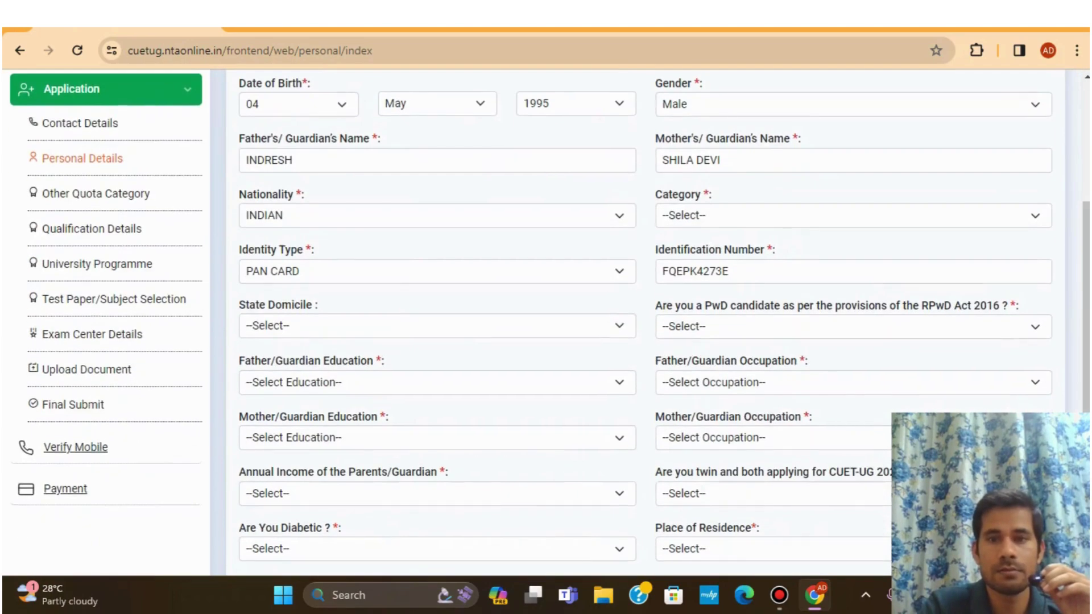
{"action": "scroll", "coordinate": [546, 324], "scroll_direction": "down", "scroll_amount": 6}
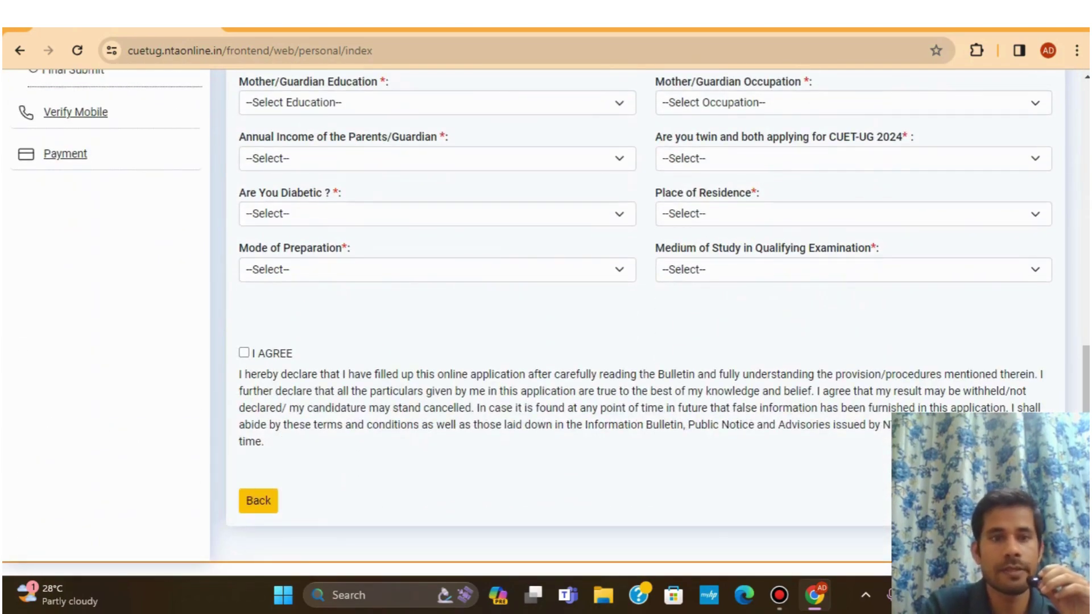
{"action": "left_click", "coordinate": [243, 353]}
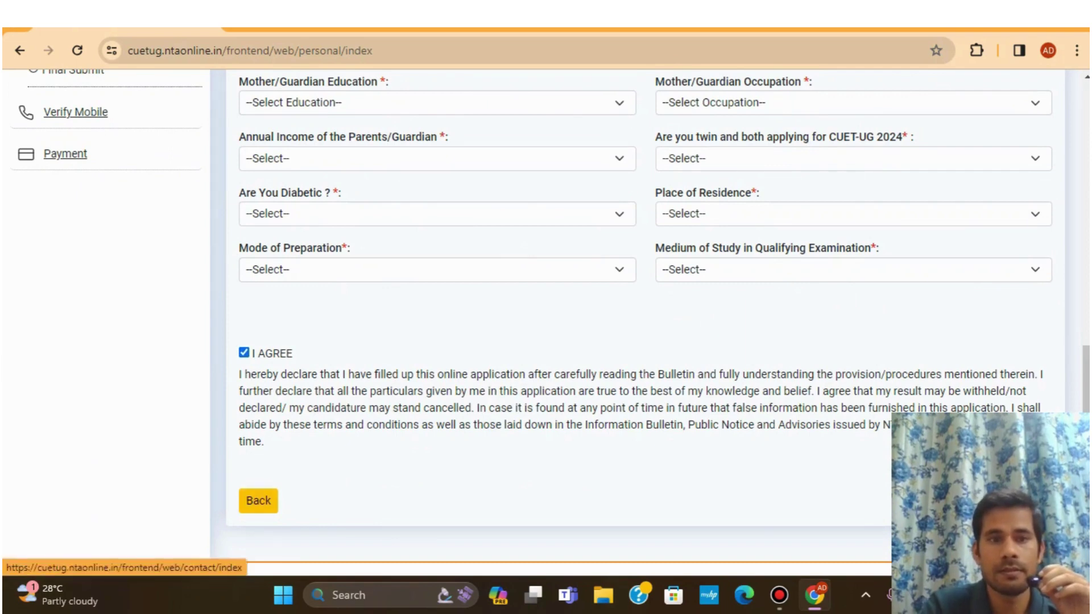
Set Mode of Preparation to Self-Study and Are You Diabetic to No
{"action": "left_click", "coordinate": [432, 270]}
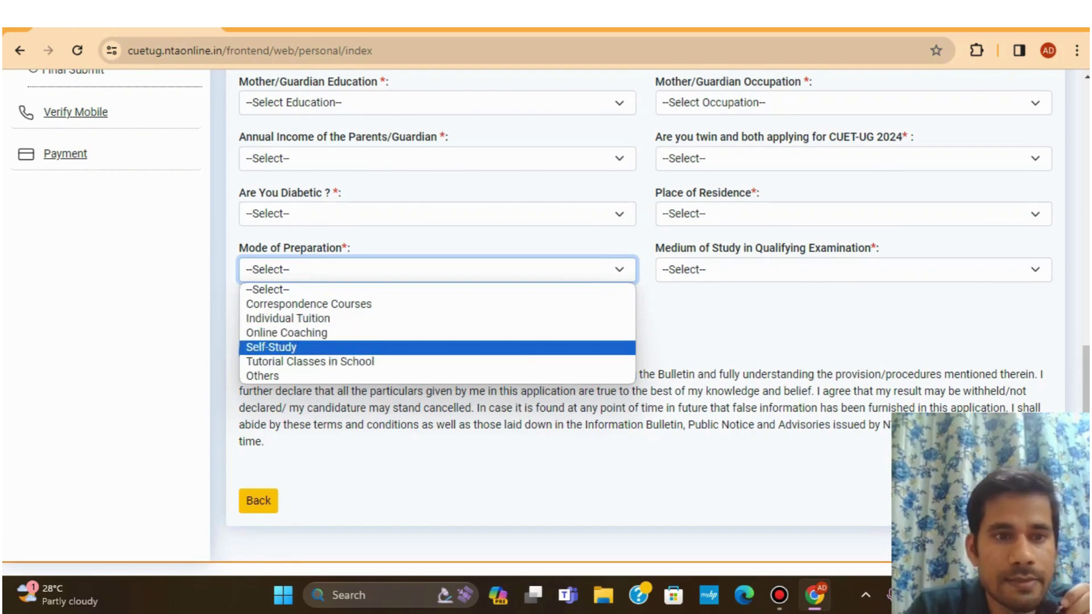
{"action": "left_click", "coordinate": [341, 347]}
{"action": "left_click", "coordinate": [398, 214]}
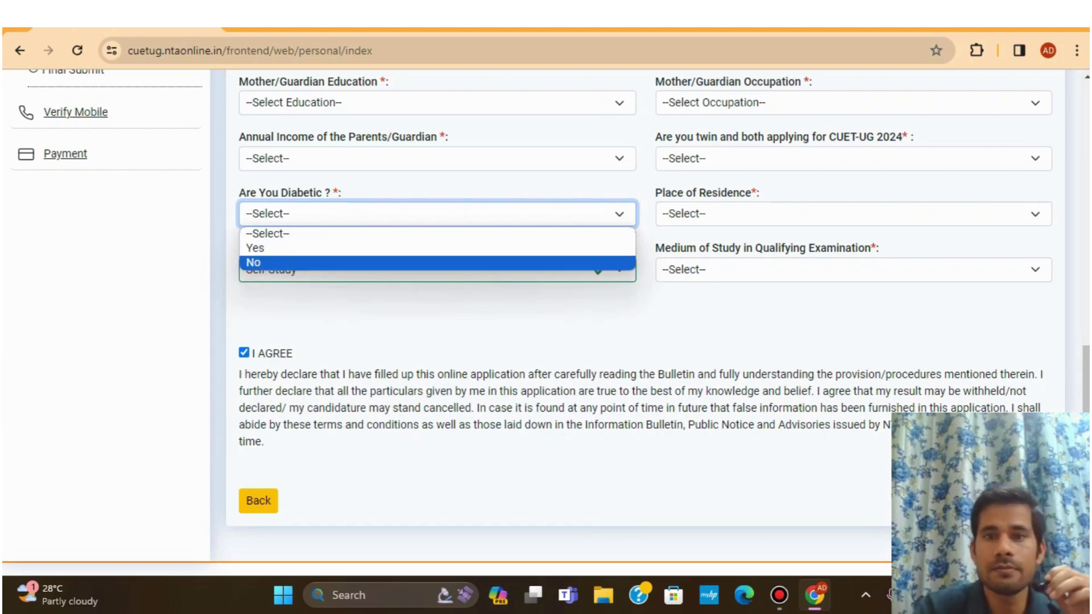
{"action": "key", "text": "Return"}
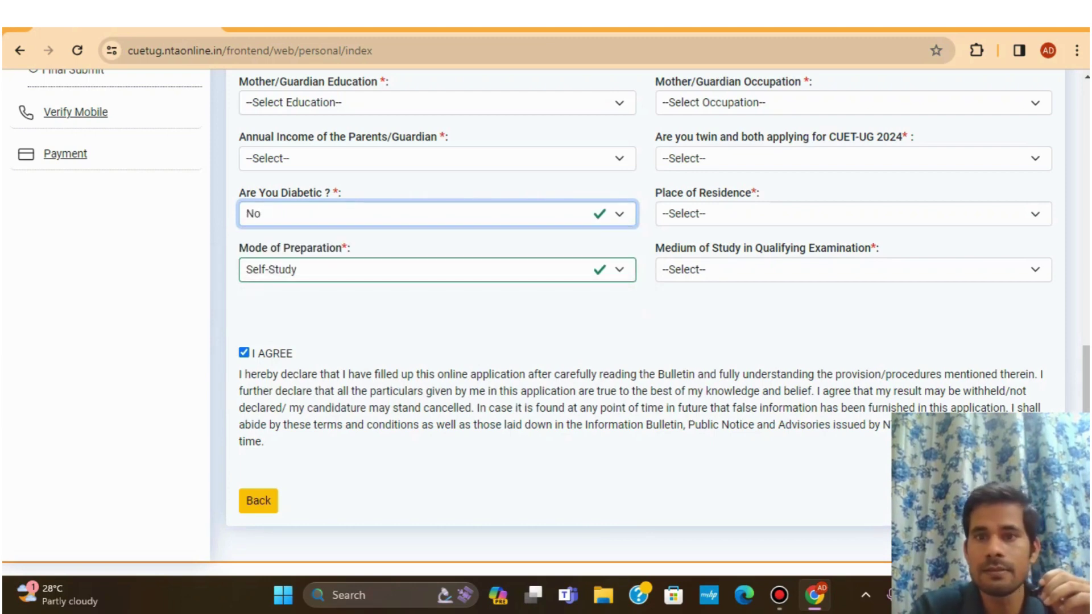
{"action": "scroll", "coordinate": [546, 313], "scroll_direction": "up", "scroll_amount": 3}
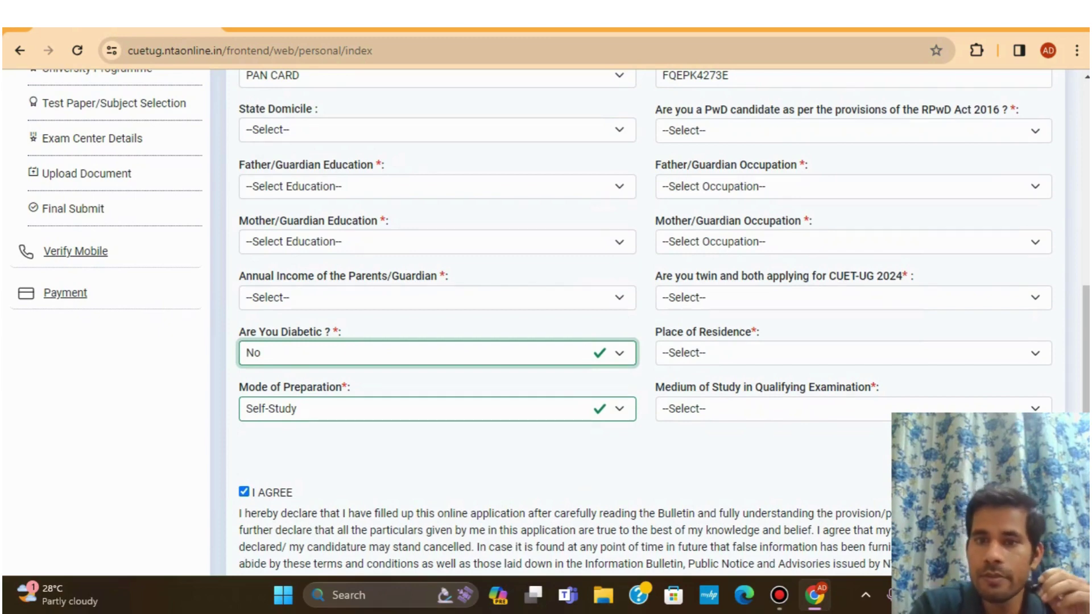
Set twin applicant to No and mother's occupation to Others
{"action": "left_click", "coordinate": [853, 298]}
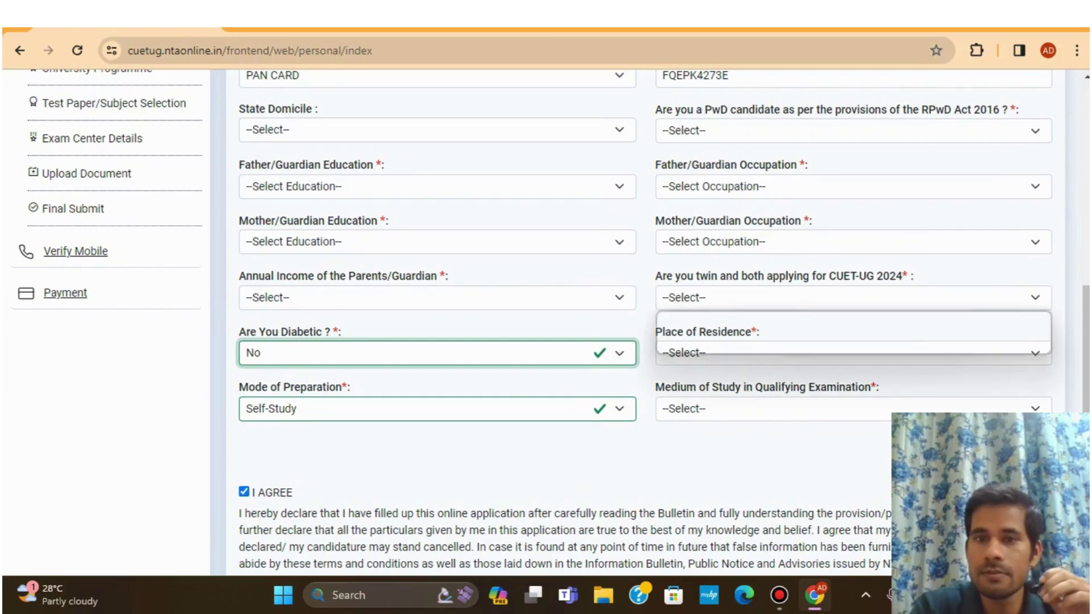
{"action": "key", "text": "Down"}
{"action": "key", "text": "Down"}
{"action": "key", "text": "Return"}
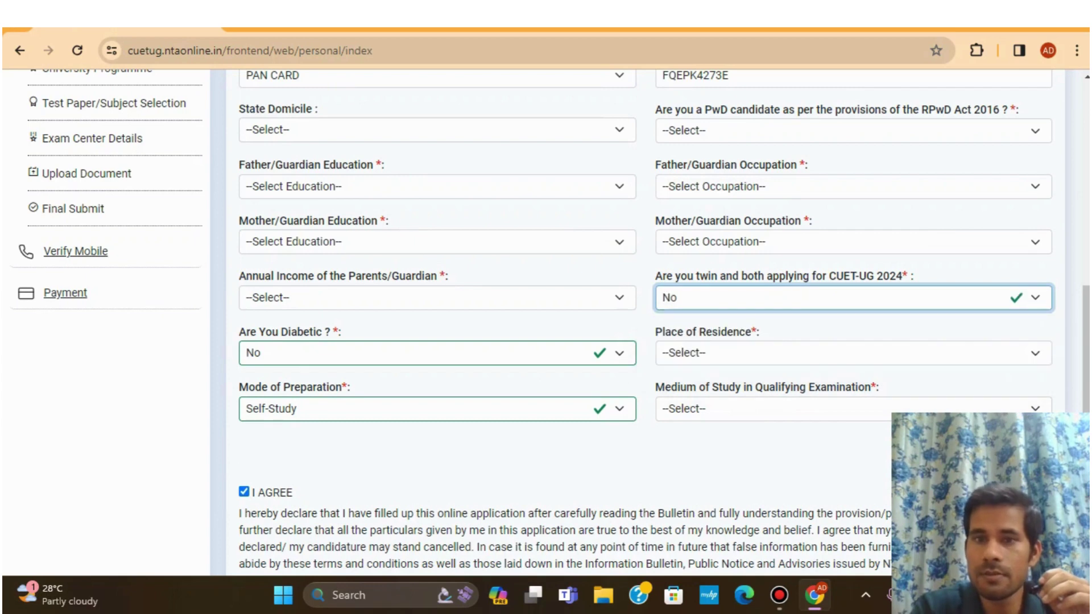
{"action": "left_click", "coordinate": [853, 241]}
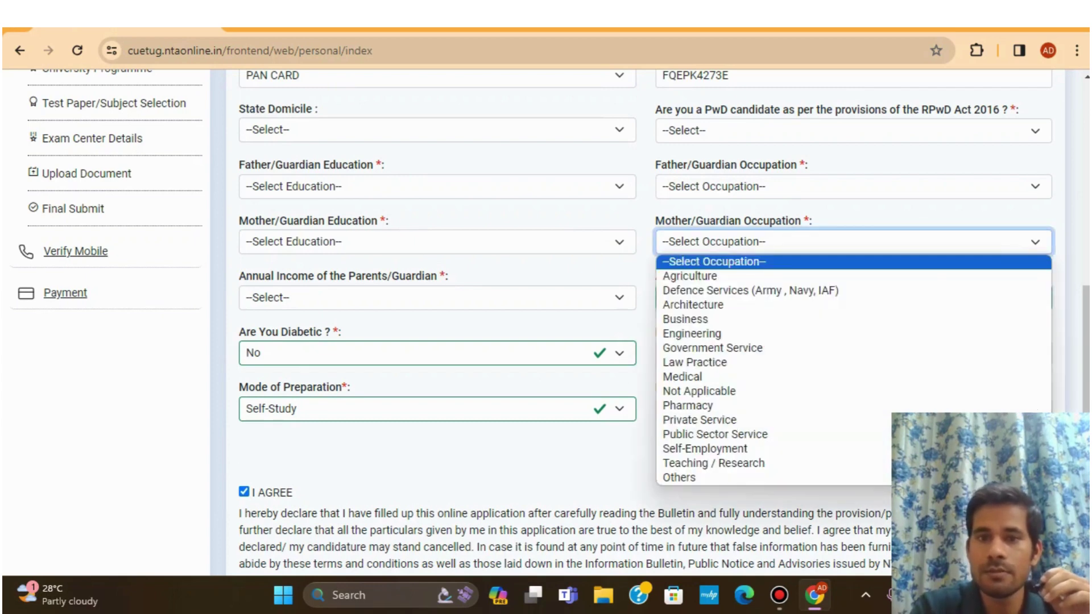
{"action": "key", "text": "Down"}
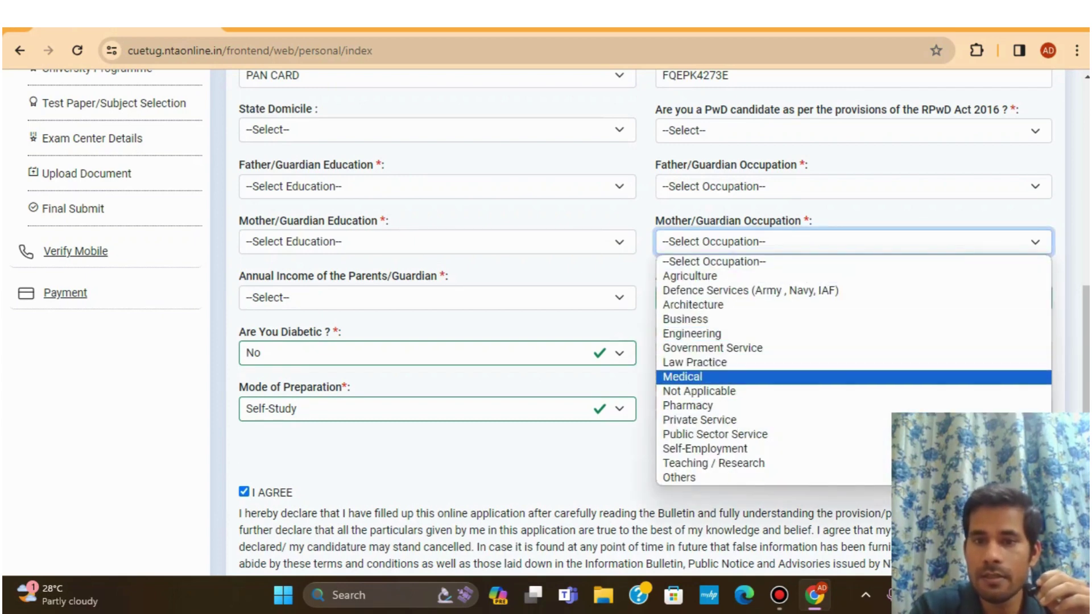
{"action": "key", "text": "Up"}
{"action": "key", "text": "Up"}
{"action": "key", "text": "Up"}
{"action": "key", "text": "Up"}
{"action": "key", "text": "Up"}
{"action": "key", "text": "Down"}
{"action": "key", "text": "Down"}
{"action": "key", "text": "Down"}
{"action": "key", "text": "Down"}
{"action": "key", "text": "Down"}
{"action": "key", "text": "Down"}
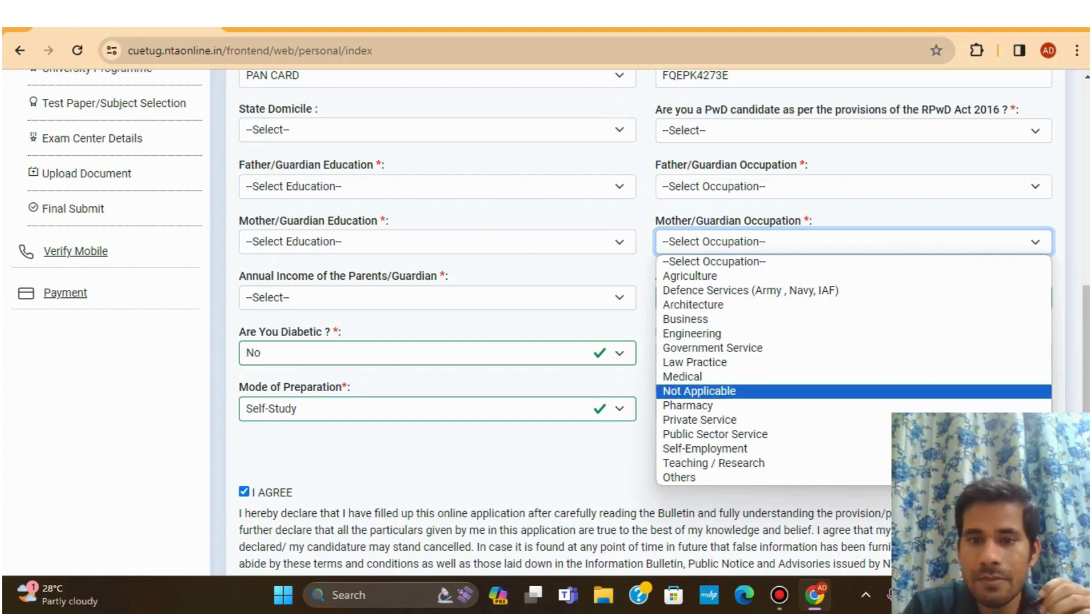
{"action": "key", "text": "Down"}
{"action": "key", "text": "Down"}
{"action": "key", "text": "Down"}
{"action": "key", "text": "Down"}
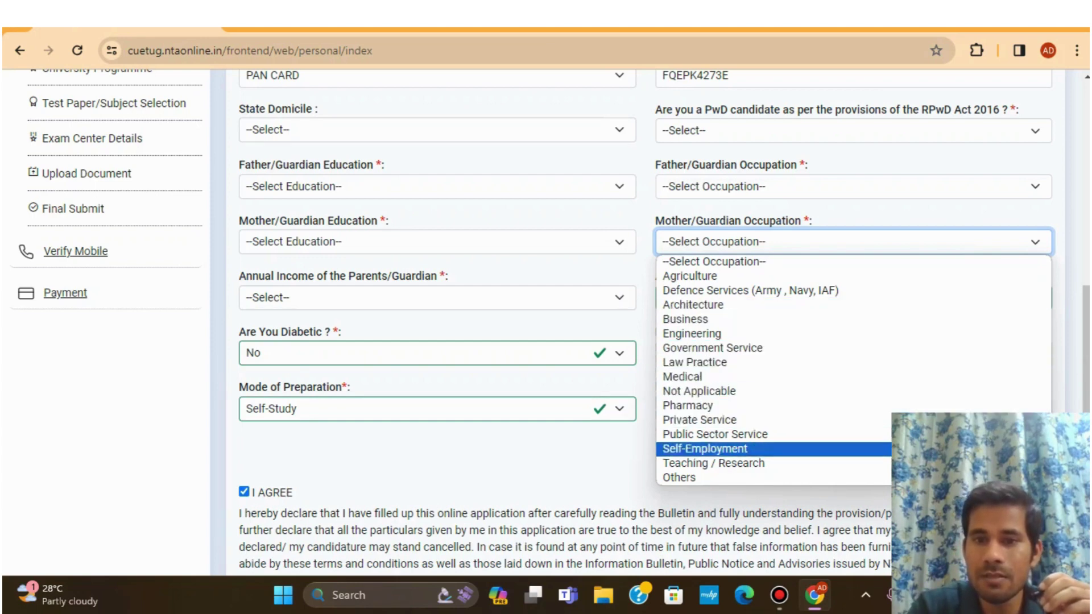
{"action": "key", "text": "Up"}
{"action": "key", "text": "Up"}
{"action": "key", "text": "Up"}
{"action": "key", "text": "Up"}
{"action": "key", "text": "Up"}
{"action": "key", "text": "Up"}
{"action": "key", "text": "Up"}
{"action": "key", "text": "Up"}
{"action": "key", "text": "Down"}
{"action": "key", "text": "Down"}
{"action": "key", "text": "Down"}
{"action": "key", "text": "Down"}
{"action": "key", "text": "Down"}
{"action": "key", "text": "Down"}
{"action": "key", "text": "Down"}
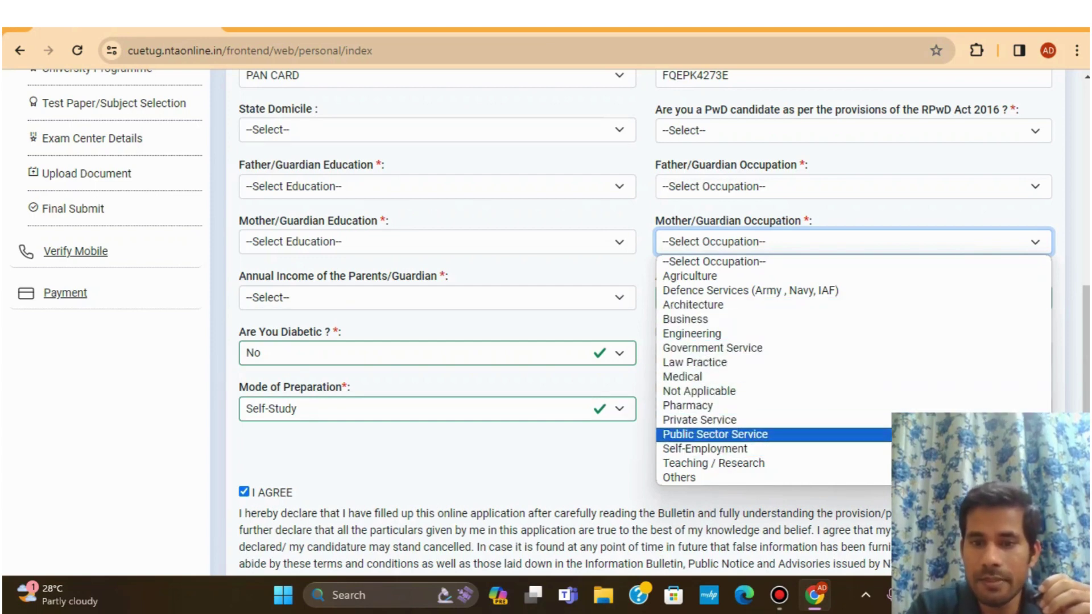
{"action": "key", "text": "Down"}
{"action": "key", "text": "Down"}
{"action": "key", "text": "Down"}
{"action": "key", "text": "Return"}
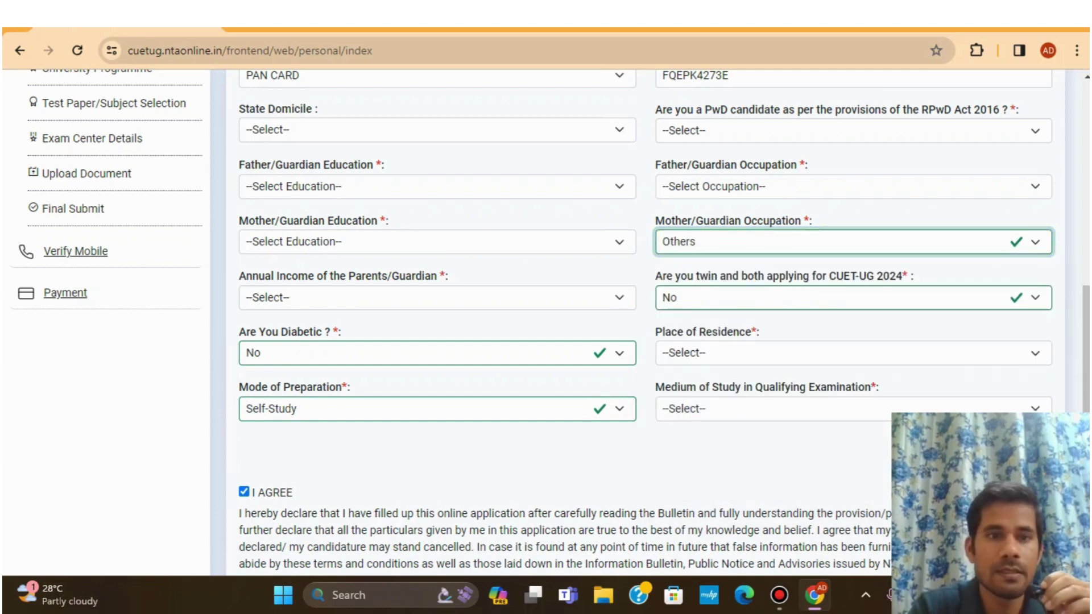
Set mother's education to Others and annual income to 300001 – 400000
{"action": "key", "text": "shift+Tab"}
{"action": "key", "text": "alt+Down"}
{"action": "key", "text": "Down"}
{"action": "key", "text": "Down"}
{"action": "key", "text": "Down"}
{"action": "key", "text": "Down"}
{"action": "key", "text": "Down"}
{"action": "key", "text": "Up"}
{"action": "key", "text": "Up"}
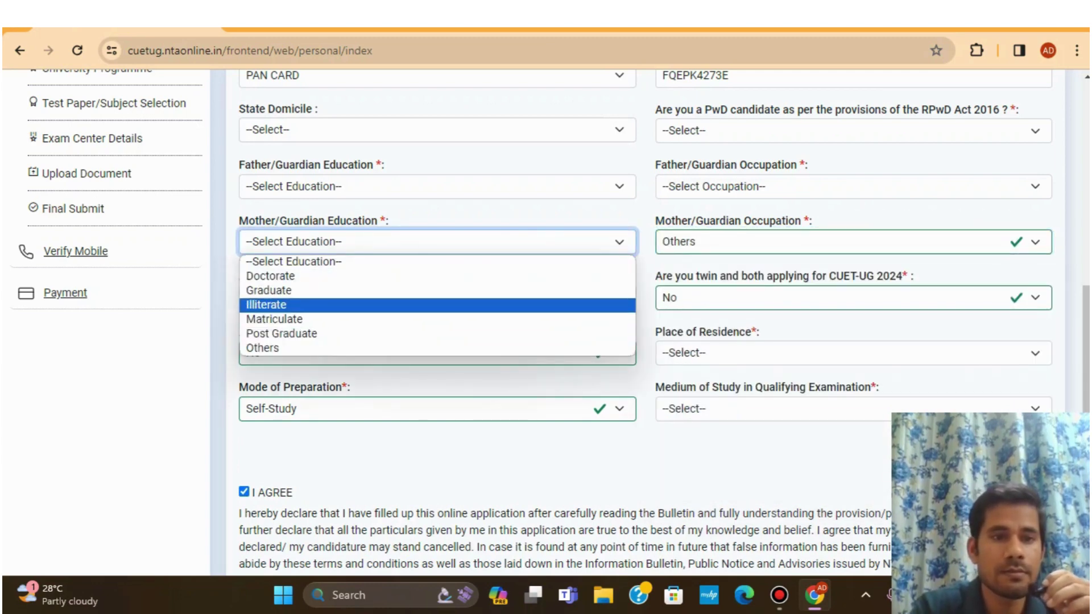
{"action": "key", "text": "Down"}
{"action": "key", "text": "Down"}
{"action": "key", "text": "Down"}
{"action": "key", "text": "Up"}
{"action": "key", "text": "Up"}
{"action": "key", "text": "Up"}
{"action": "key", "text": "Up"}
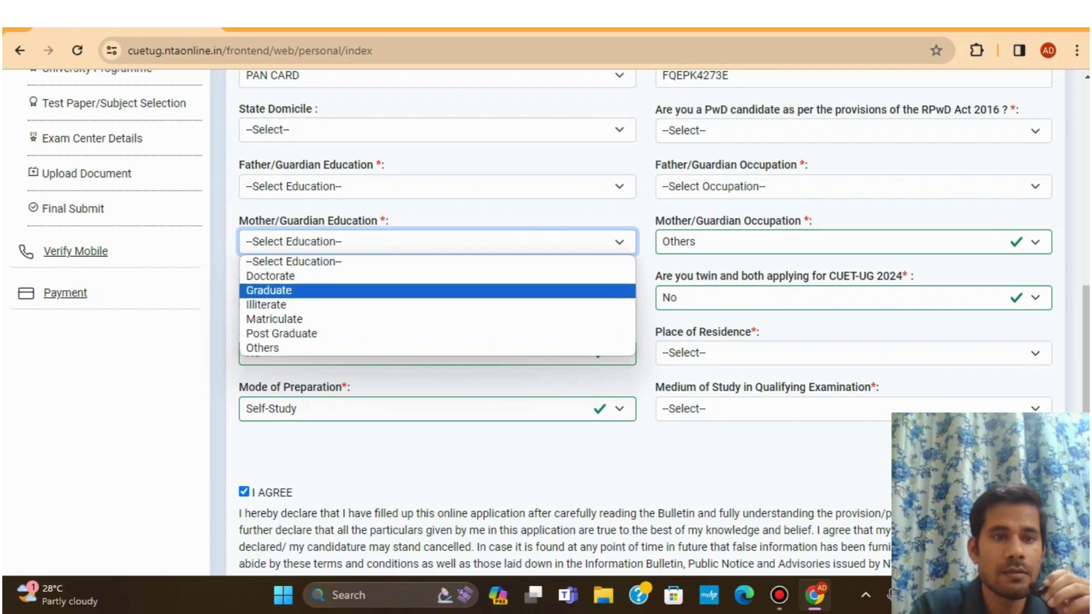
{"action": "key", "text": "Down"}
{"action": "key", "text": "Down"}
{"action": "key", "text": "Down"}
{"action": "key", "text": "Down"}
{"action": "key", "text": "Return"}
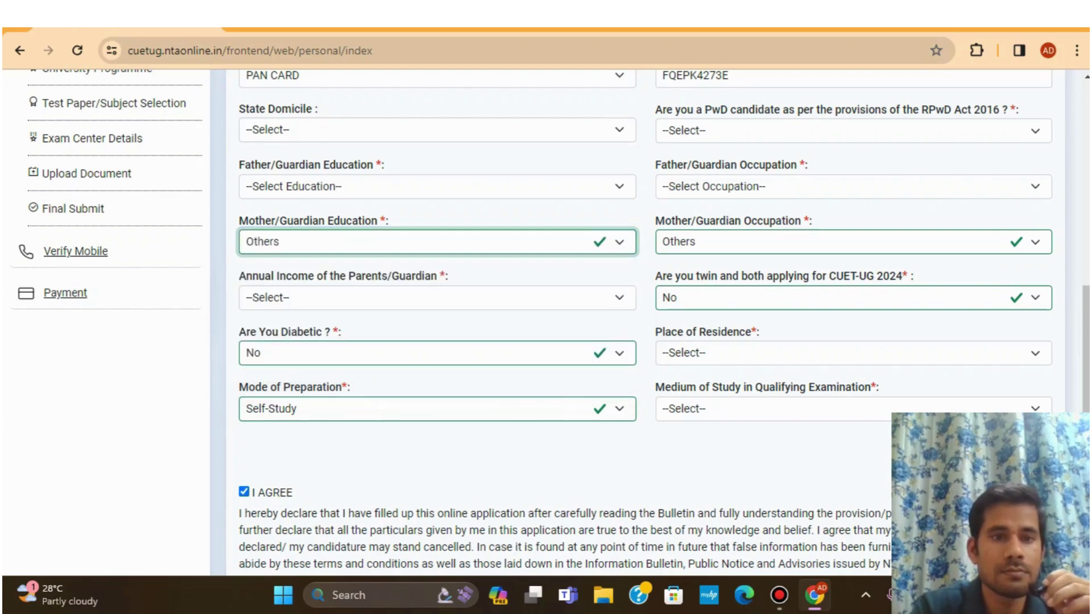
{"action": "left_click", "coordinate": [437, 297]}
{"action": "key", "text": "Down"}
{"action": "key", "text": "Down"}
{"action": "key", "text": "Down"}
{"action": "key", "text": "Down"}
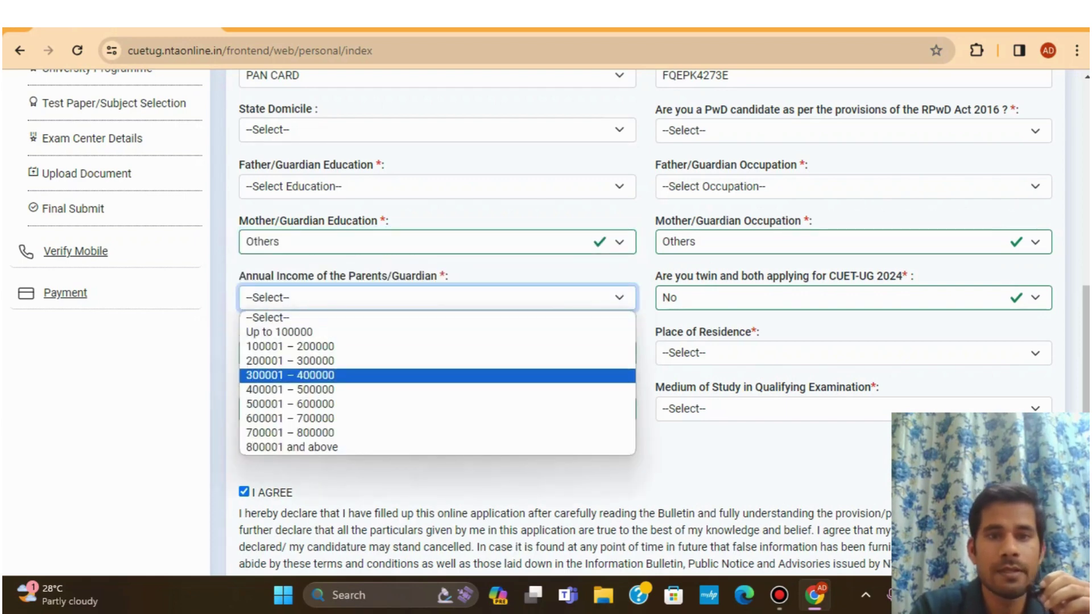
{"action": "key", "text": "Return"}
{"action": "scroll", "coordinate": [546, 318], "scroll_direction": "up", "scroll_amount": 2}
{"action": "left_click", "coordinate": [854, 186]}
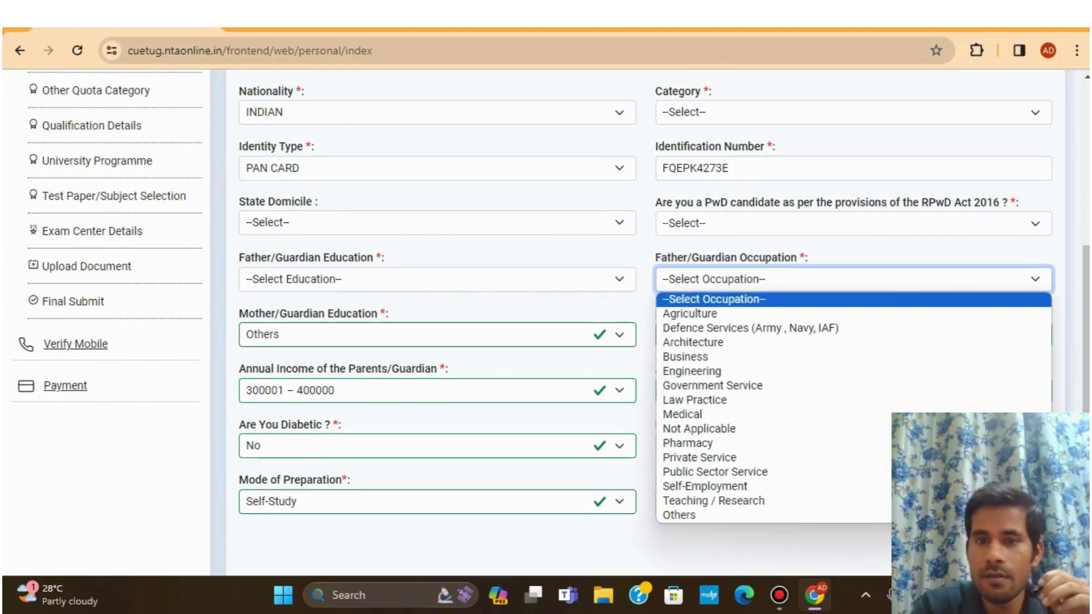
Set father's occupation to Architecture and father's education to Others
{"action": "key", "text": "Down"}
{"action": "key", "text": "Down"}
{"action": "key", "text": "Down"}
{"action": "key", "text": "Return"}
{"action": "left_click", "coordinate": [437, 279]}
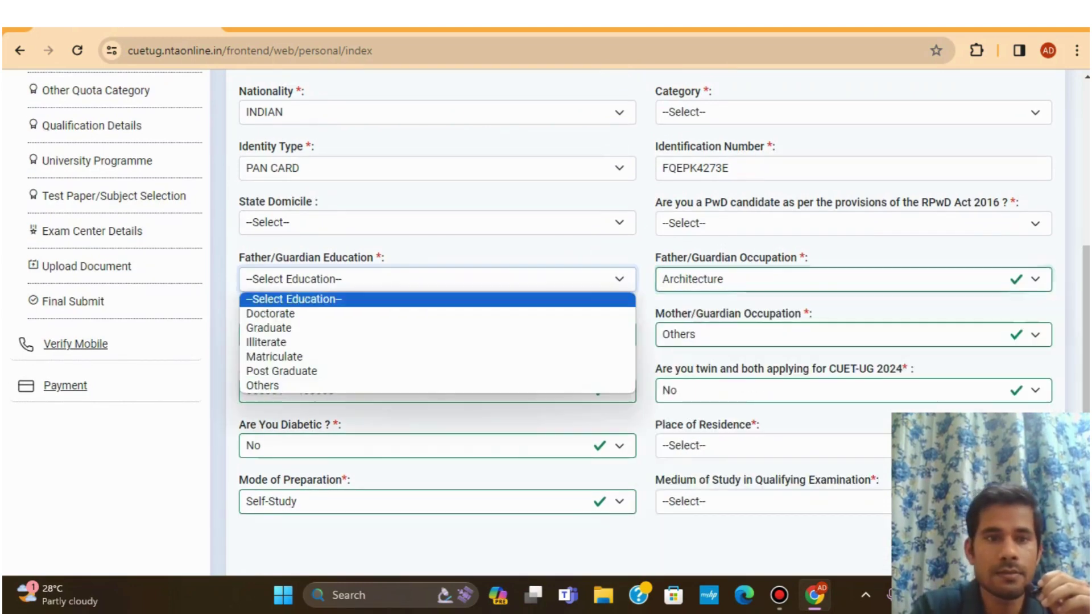
{"action": "key", "text": "Down"}
{"action": "key", "text": "Down"}
{"action": "key", "text": "Down"}
{"action": "key", "text": "Down"}
{"action": "key", "text": "Down"}
{"action": "key", "text": "Down"}
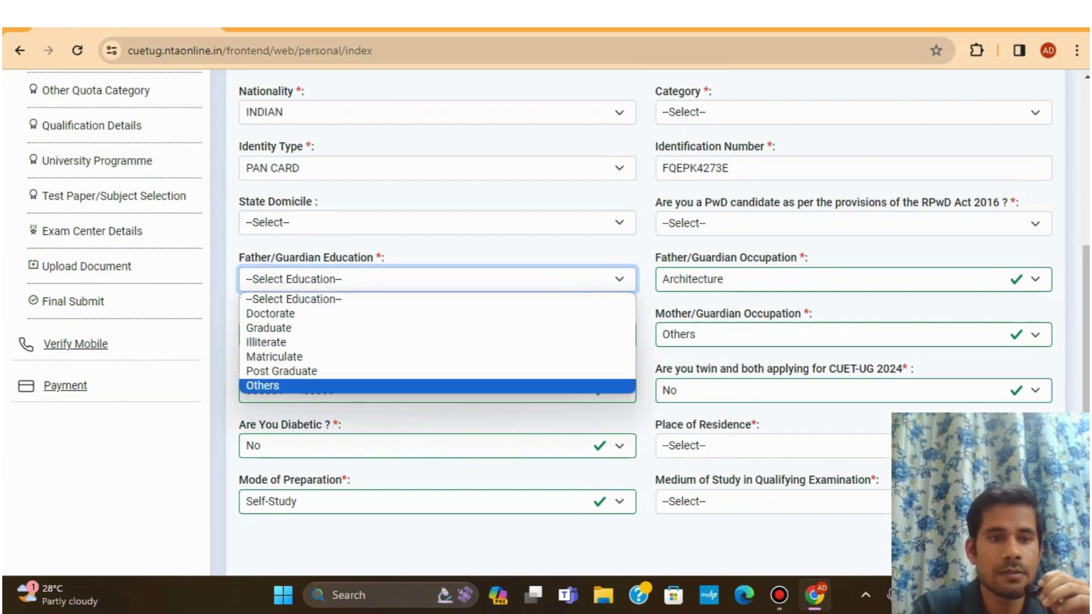
{"action": "key", "text": "Return"}
Choose UTTAR PRADESH as state domicile and attempt to save the Personal Details form
{"action": "left_click", "coordinate": [437, 222]}
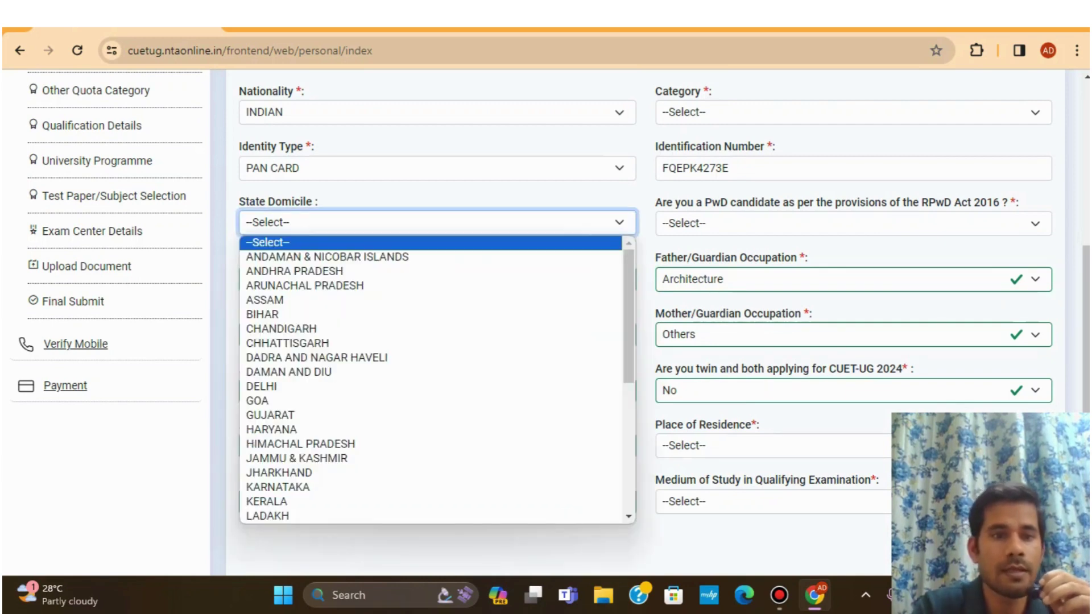
{"action": "key", "text": "Down"}
{"action": "key", "text": "Down"}
{"action": "key", "text": "Down"}
{"action": "key", "text": "Down"}
{"action": "key", "text": "Down"}
{"action": "key", "text": "Down"}
{"action": "key", "text": "Down"}
{"action": "key", "text": "Down"}
{"action": "key", "text": "Down"}
{"action": "key", "text": "Down"}
{"action": "key", "text": "Down"}
{"action": "key", "text": "Down"}
{"action": "key", "text": "Down"}
{"action": "key", "text": "Down"}
{"action": "key", "text": "Down"}
{"action": "key", "text": "Down"}
{"action": "key", "text": "Down"}
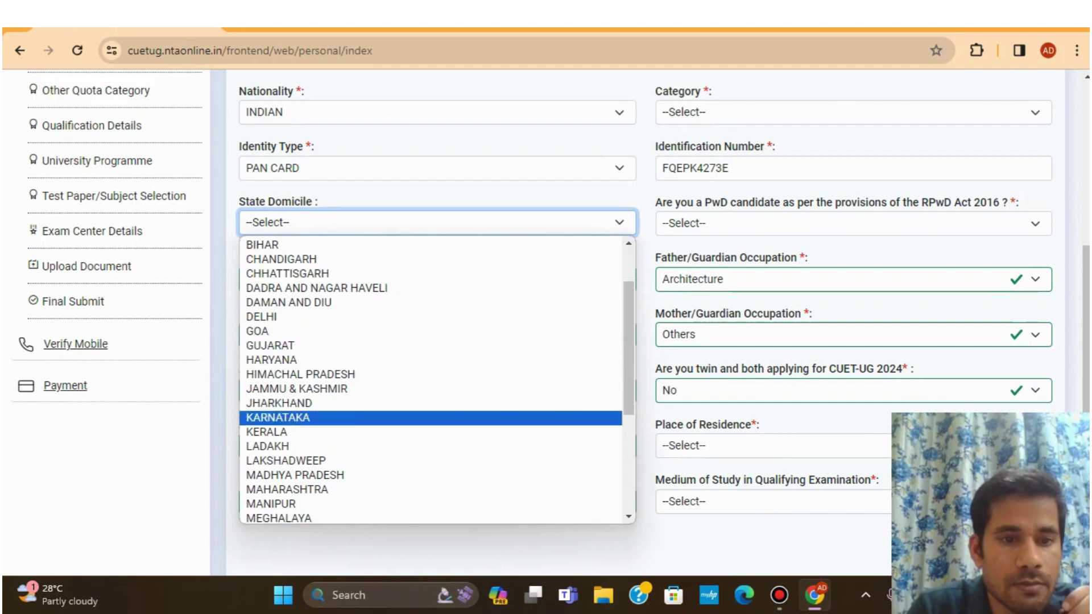
{"action": "key", "text": "Up"}
{"action": "key", "text": "Up"}
{"action": "key", "text": "Up"}
{"action": "key", "text": "Up"}
{"action": "key", "text": "Up"}
{"action": "key", "text": "Up"}
{"action": "key", "text": "Up"}
{"action": "key", "text": "Up"}
{"action": "key", "text": "Down"}
{"action": "key", "text": "Down"}
{"action": "key", "text": "Down"}
{"action": "key", "text": "Down"}
{"action": "key", "text": "Down"}
{"action": "key", "text": "Down"}
{"action": "key", "text": "Down"}
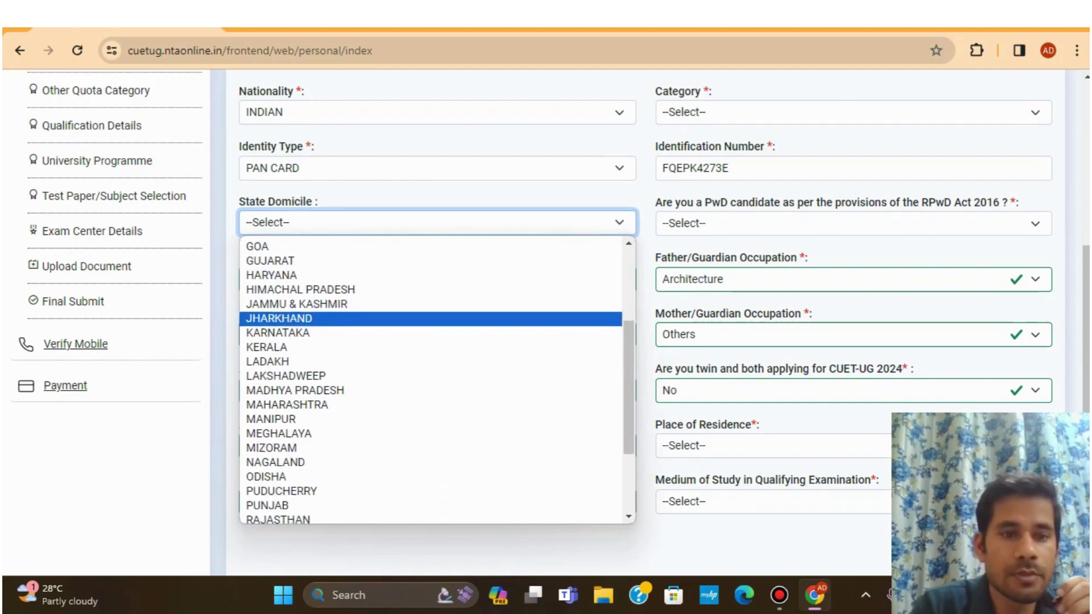
{"action": "key", "text": "Down"}
{"action": "key", "text": "Down"}
{"action": "key", "text": "Down"}
{"action": "key", "text": "Down"}
{"action": "key", "text": "Down"}
{"action": "key", "text": "Down"}
{"action": "key", "text": "Down"}
{"action": "key", "text": "Down"}
{"action": "key", "text": "Down"}
{"action": "key", "text": "Down"}
{"action": "key", "text": "Down"}
{"action": "key", "text": "Down"}
{"action": "key", "text": "Down"}
{"action": "key", "text": "Down"}
{"action": "key", "text": "Down"}
{"action": "key", "text": "Down"}
{"action": "key", "text": "Down"}
{"action": "key", "text": "Down"}
{"action": "key", "text": "Down"}
{"action": "key", "text": "Down"}
{"action": "key", "text": "Down"}
{"action": "key", "text": "Up"}
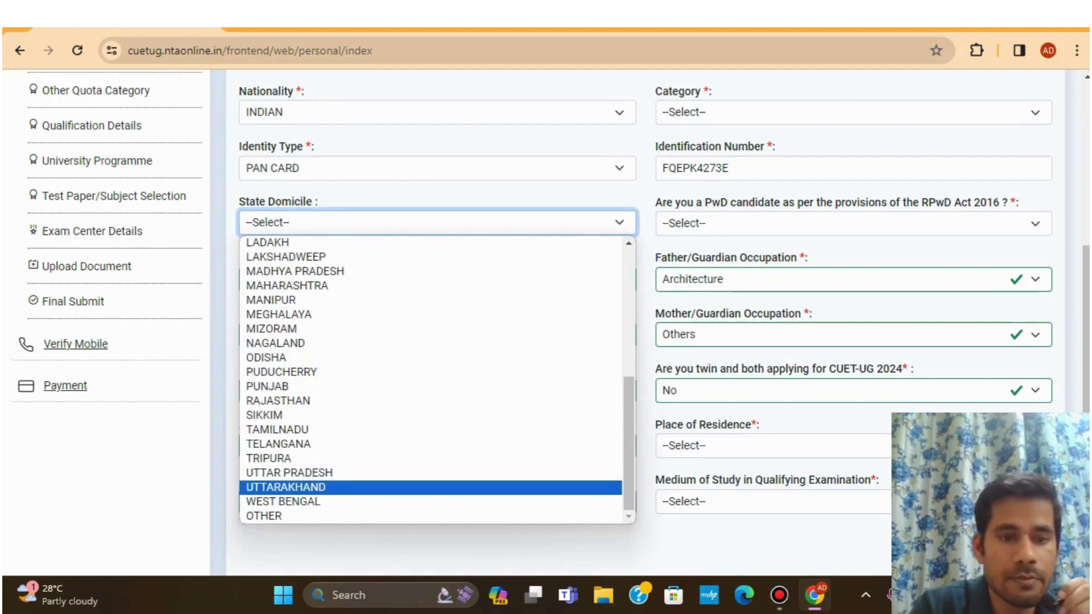
{"action": "key", "text": "Down"}
{"action": "key", "text": "Up"}
{"action": "key", "text": "Up"}
{"action": "key", "text": "Return"}
{"action": "scroll", "coordinate": [546, 342], "scroll_direction": "up", "scroll_amount": 3}
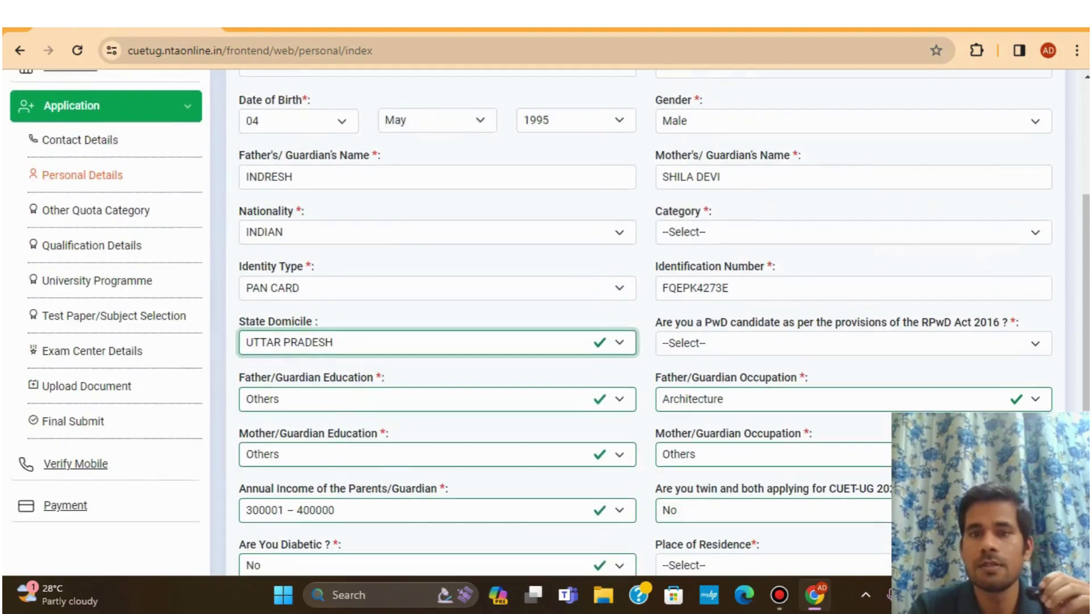
{"action": "scroll", "coordinate": [546, 341], "scroll_direction": "up", "scroll_amount": 3}
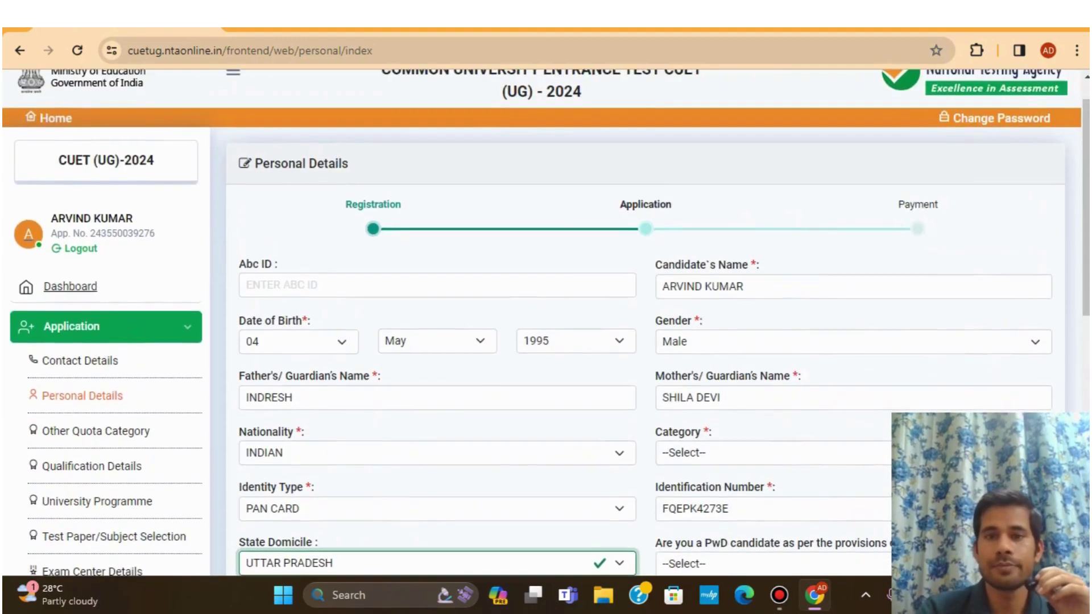
{"action": "scroll", "coordinate": [546, 341], "scroll_direction": "down", "scroll_amount": 2}
{"action": "scroll", "coordinate": [546, 341], "scroll_direction": "down", "scroll_amount": 8}
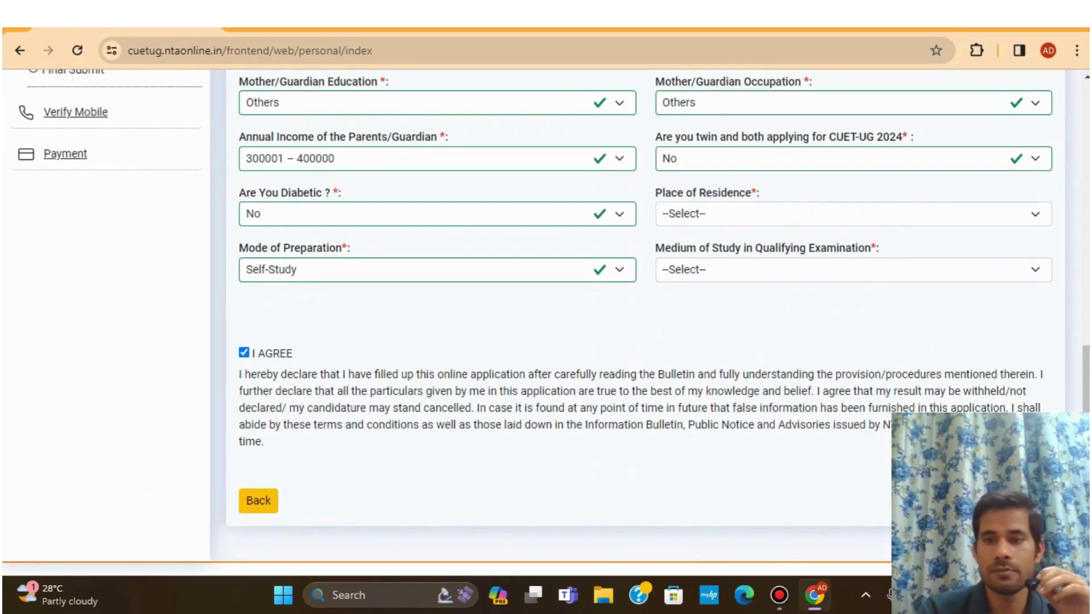
{"action": "left_click", "coordinate": [1018, 500]}
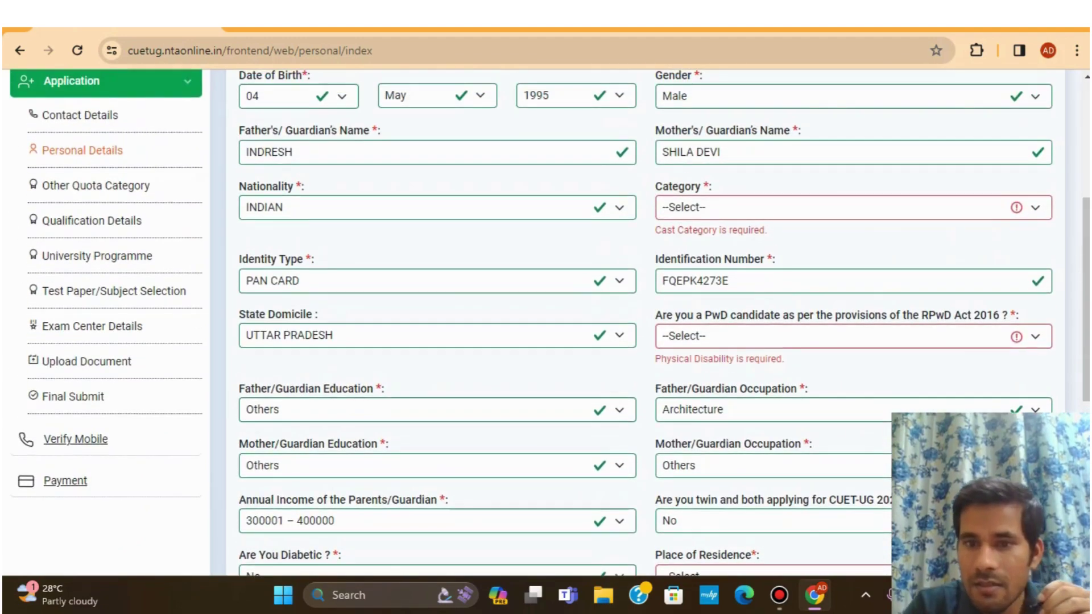
Answer No to the PwD question and select OBC(NCL) as the category
{"action": "key", "text": "alt+Down"}
{"action": "key", "text": "Down"}
{"action": "key", "text": "Down"}
{"action": "key", "text": "Down"}
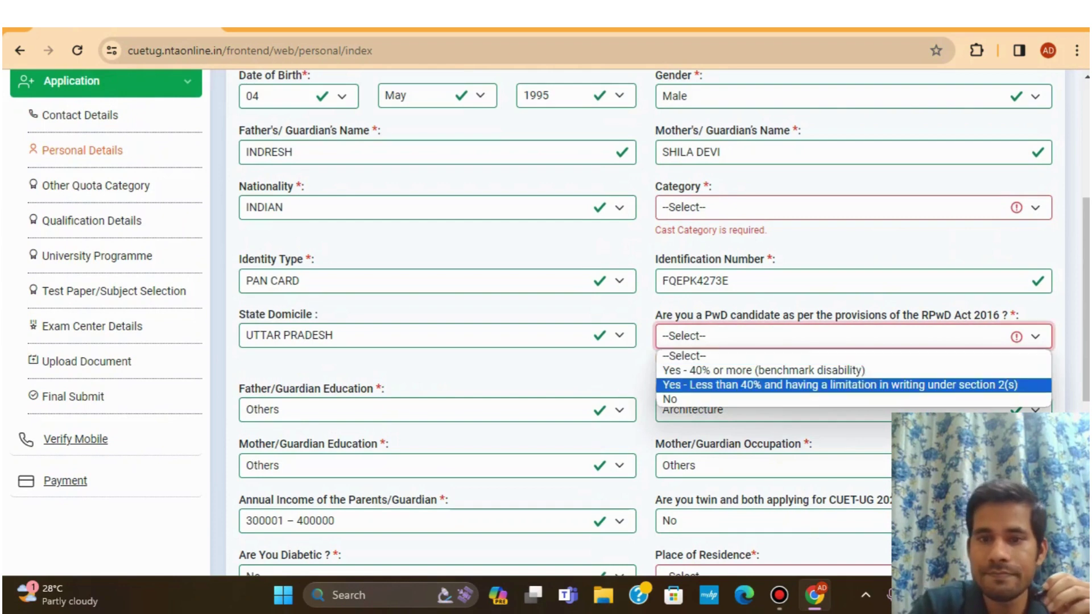
{"action": "key", "text": "Return"}
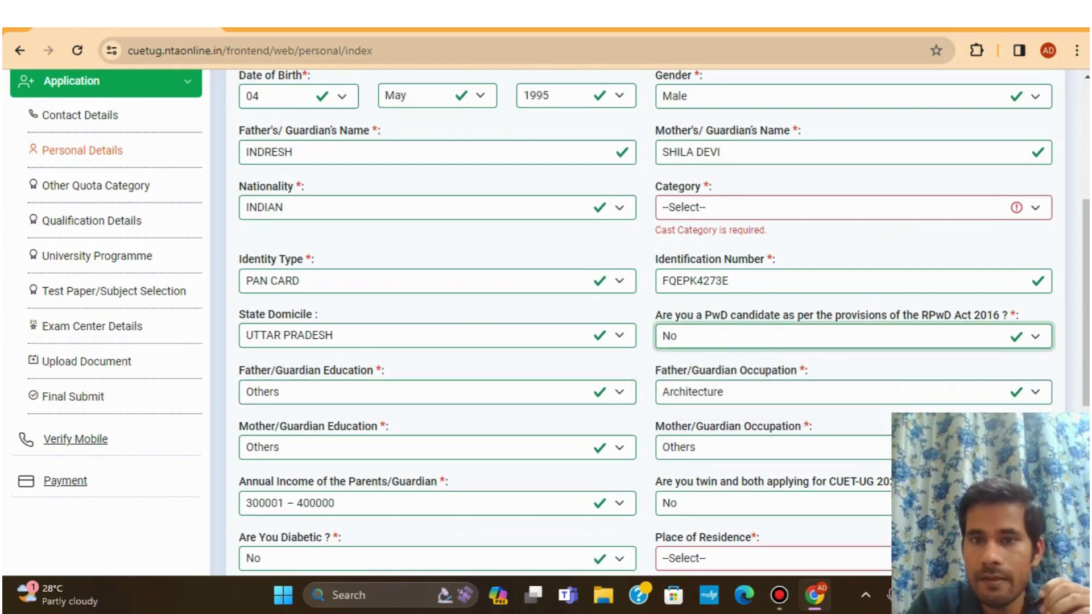
{"action": "left_click", "coordinate": [853, 208]}
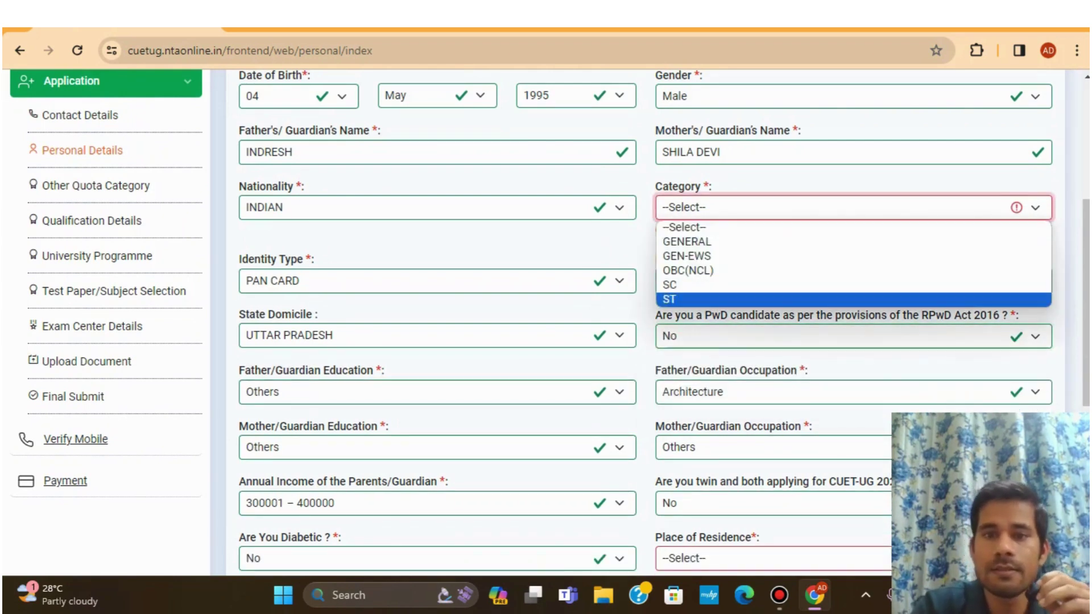
{"action": "key", "text": "Down"}
{"action": "key", "text": "Down"}
{"action": "key", "text": "Down"}
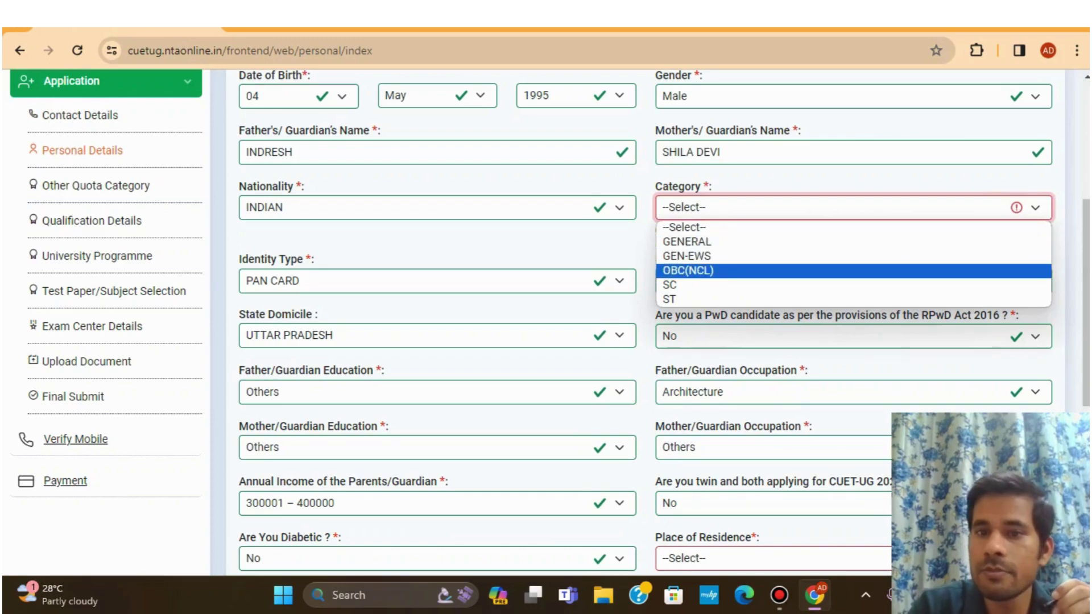
{"action": "key", "text": "Return"}
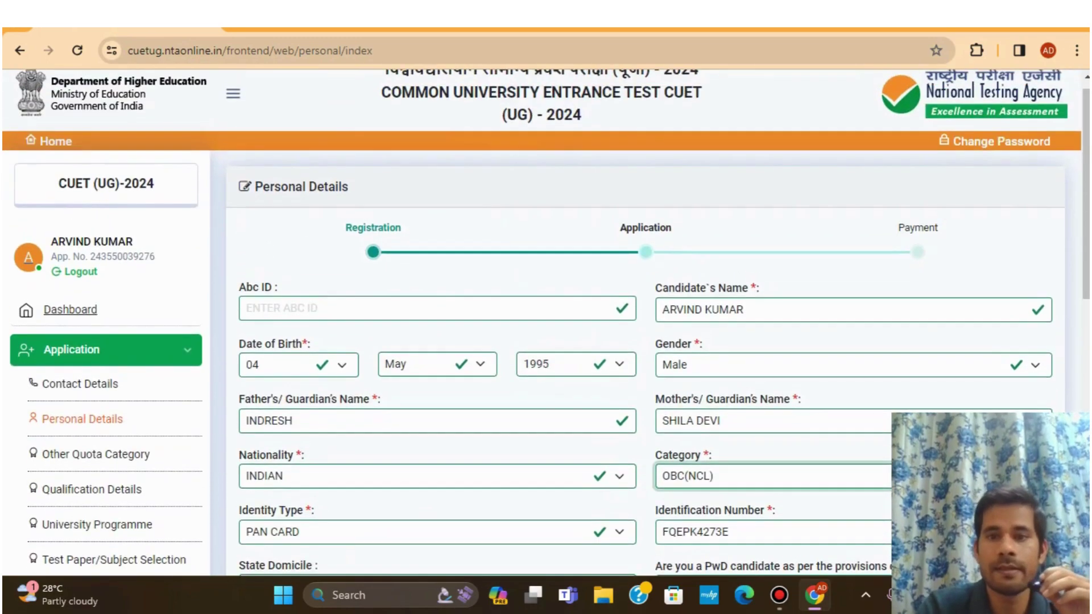
Set medium of study to Hindi and place of residence to RURAL
{"action": "scroll", "coordinate": [546, 318], "scroll_direction": "down", "scroll_amount": 10}
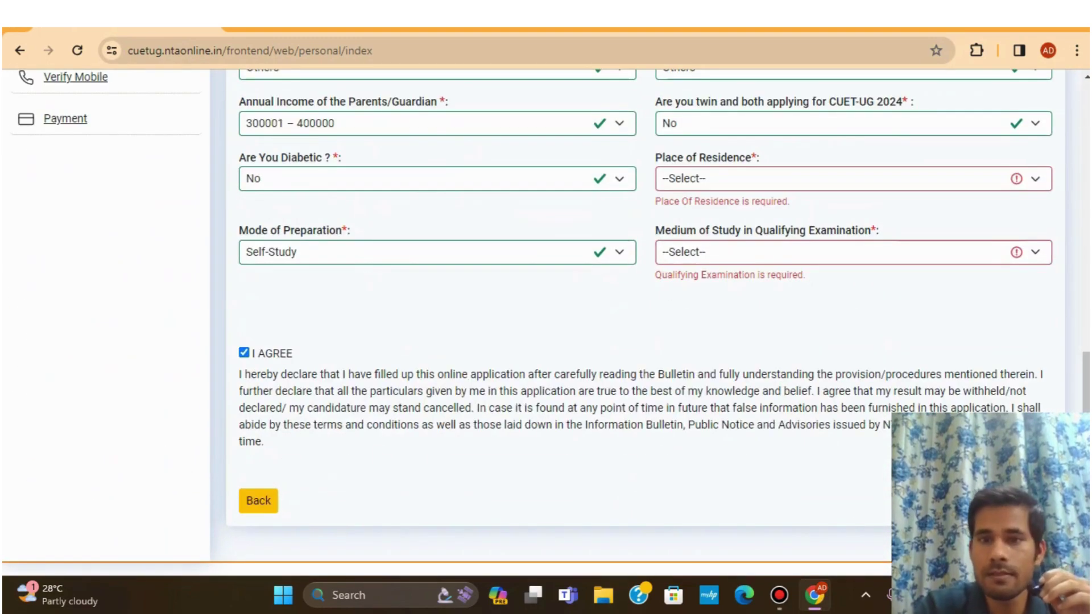
{"action": "left_click", "coordinate": [854, 252]}
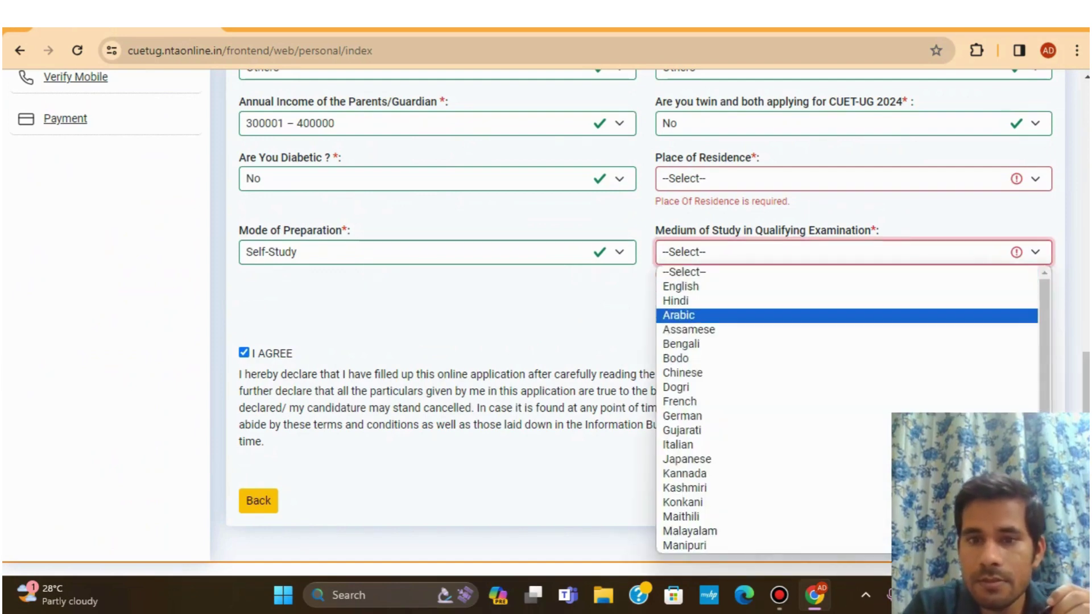
{"action": "left_click", "coordinate": [675, 301]}
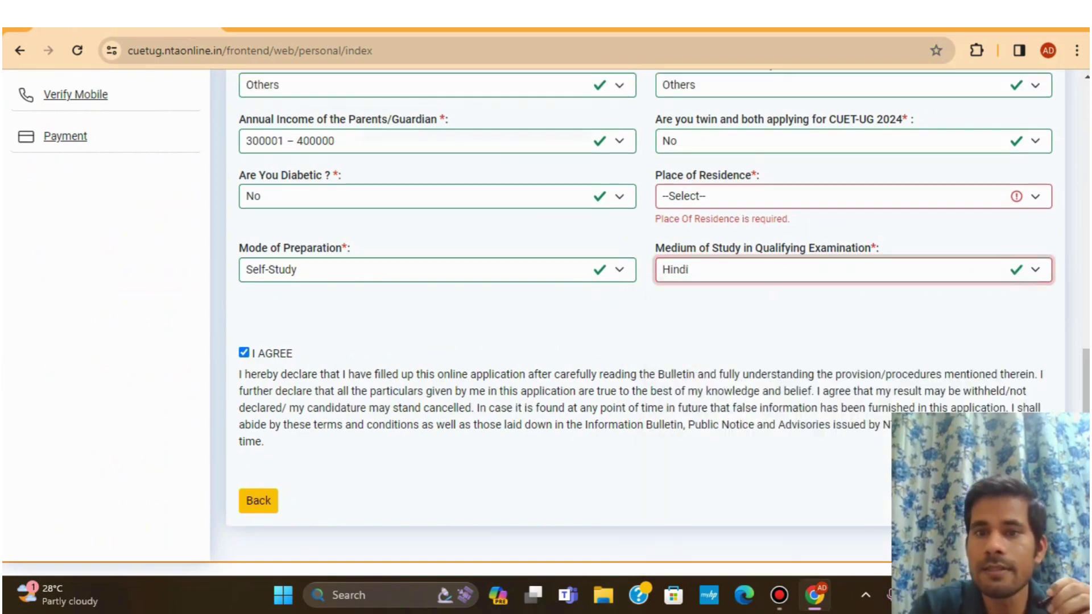
{"action": "left_click", "coordinate": [854, 197]}
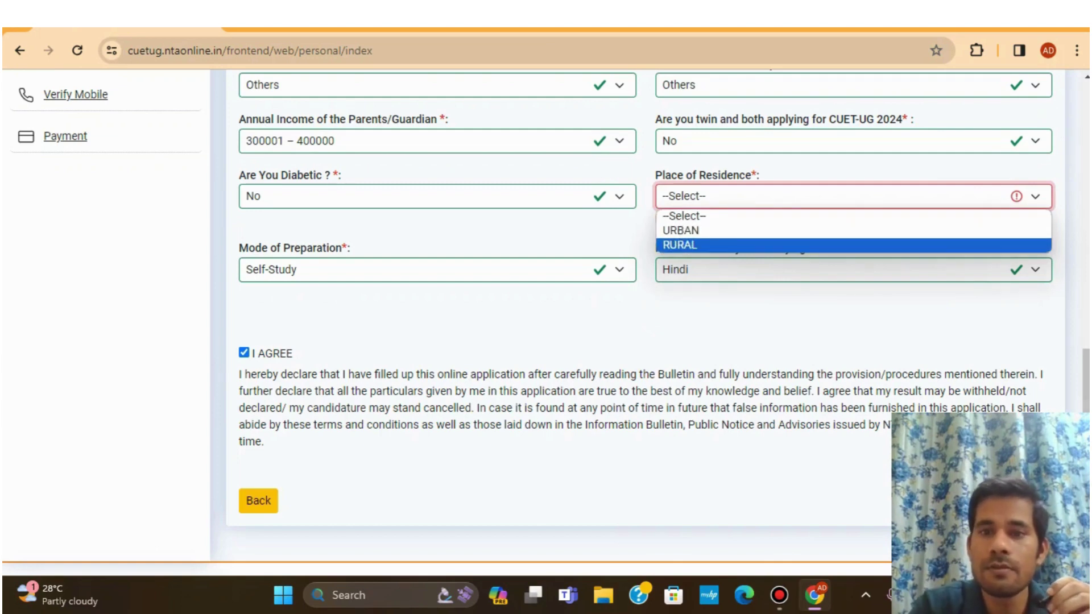
{"action": "left_click", "coordinate": [683, 245]}
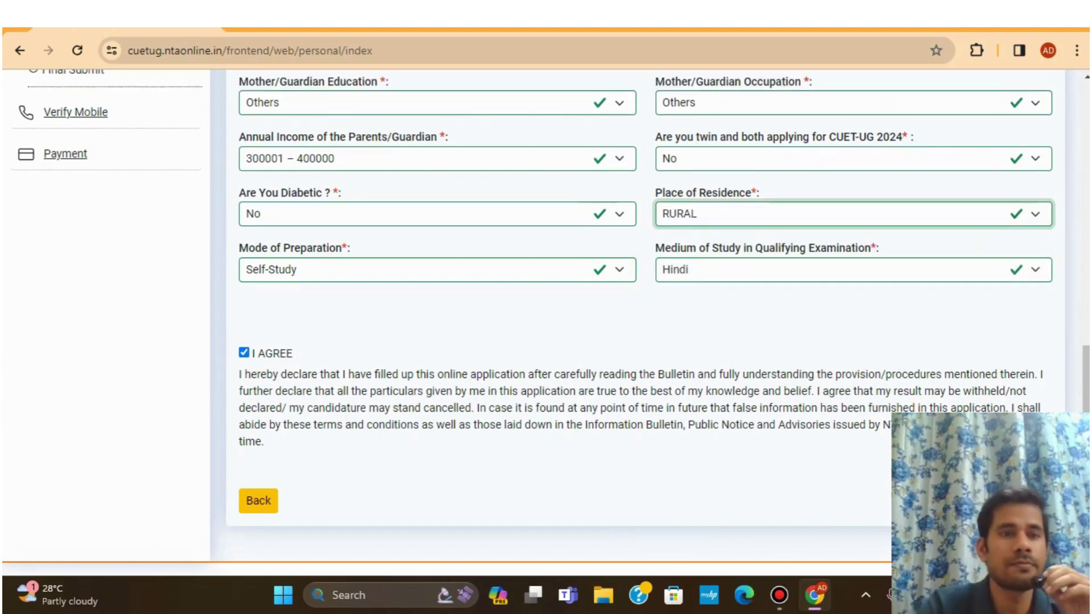
{"action": "scroll", "coordinate": [546, 319], "scroll_direction": "up", "scroll_amount": 8}
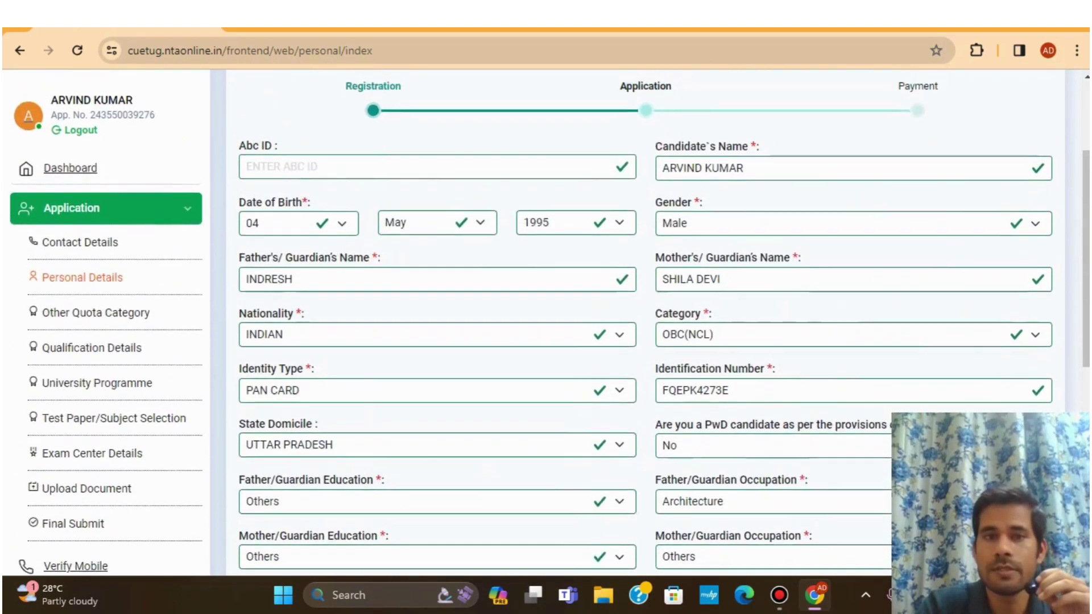
{"action": "scroll", "coordinate": [546, 318], "scroll_direction": "down", "scroll_amount": 8}
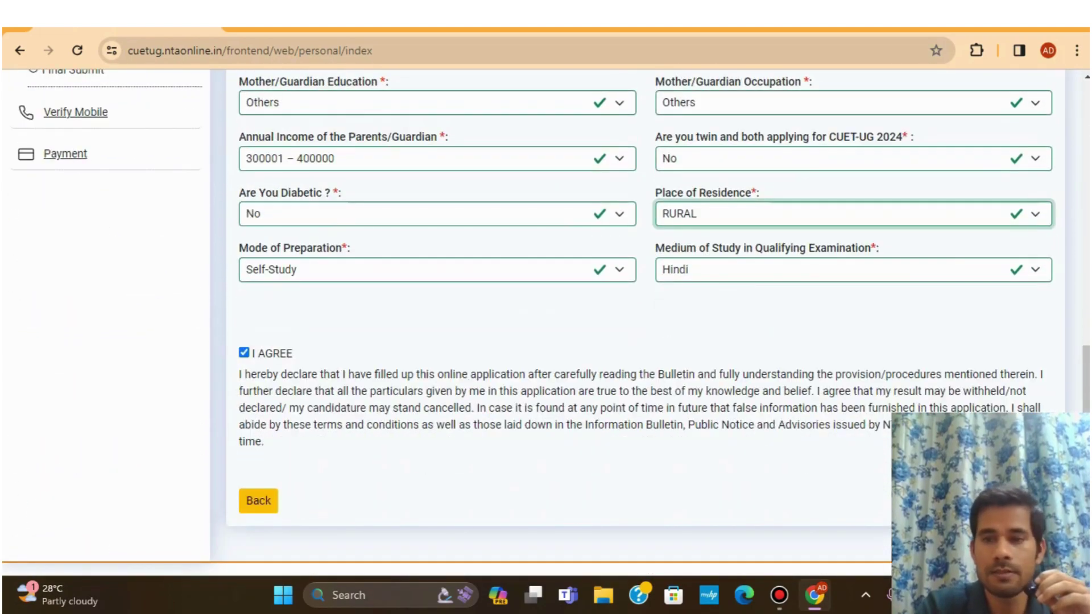
{"action": "scroll", "coordinate": [546, 318], "scroll_direction": "up", "scroll_amount": 8}
{"action": "scroll", "coordinate": [547, 318], "scroll_direction": "down", "scroll_amount": 8}
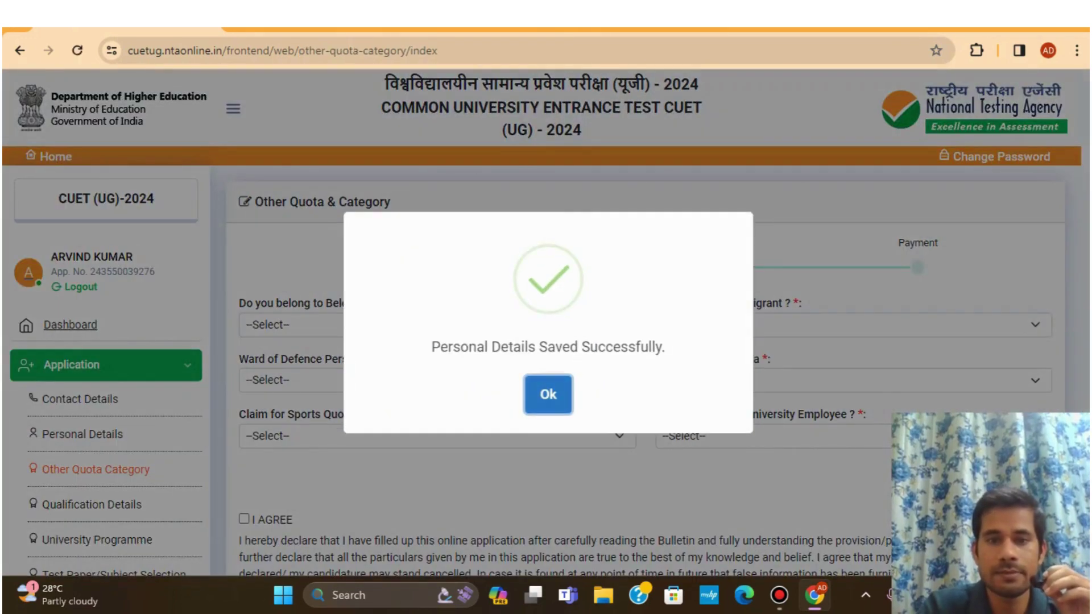
Dismiss the saved message and answer No for Below Poverty Line and Kashmiri Migrant
{"action": "key", "text": "Return"}
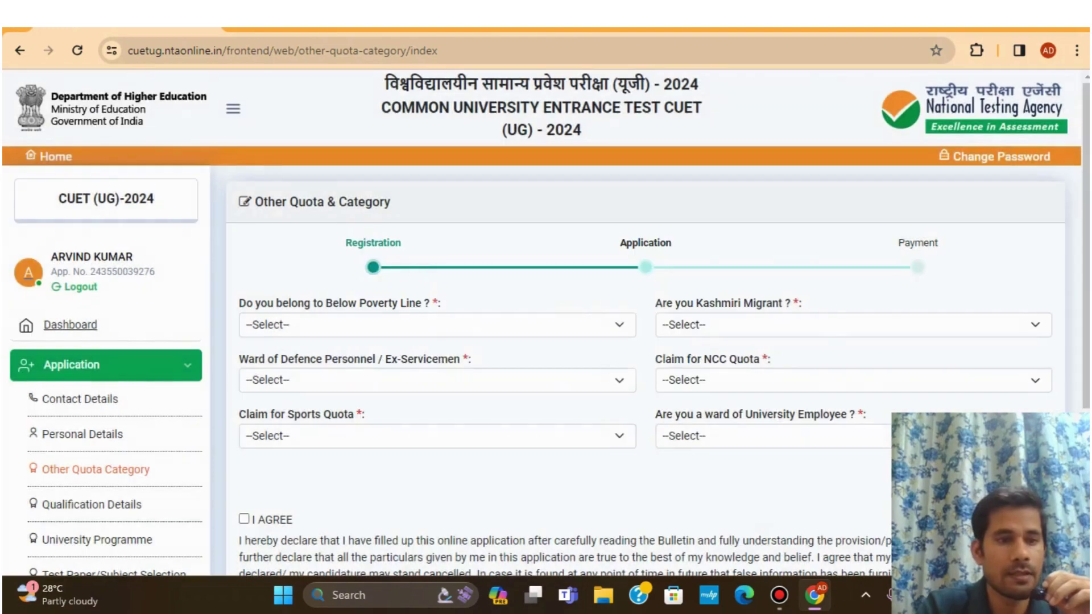
{"action": "scroll", "coordinate": [546, 318], "scroll_direction": "down", "scroll_amount": 4}
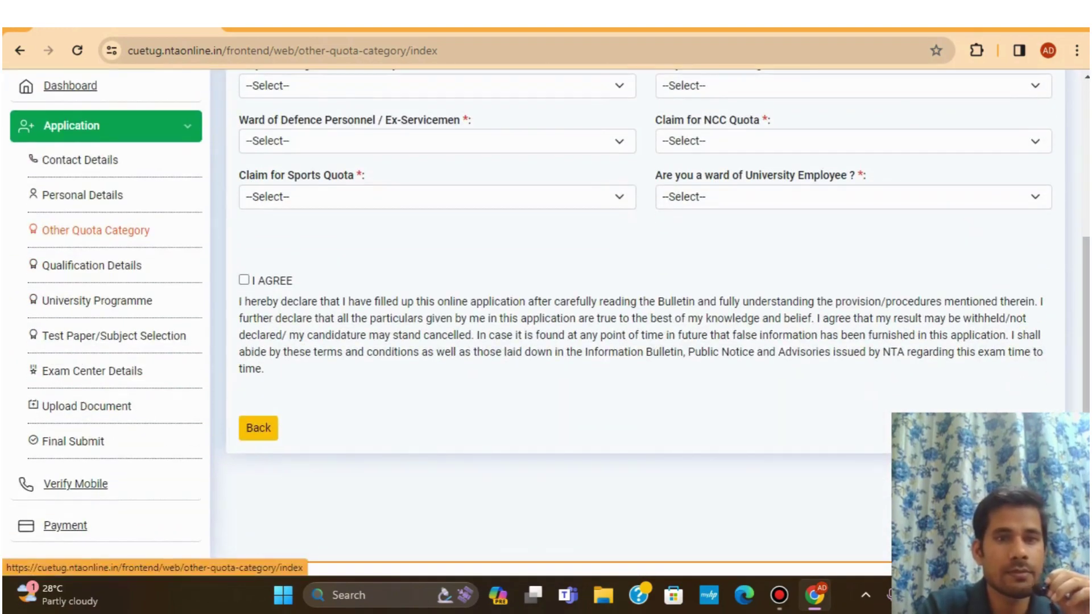
{"action": "scroll", "coordinate": [546, 318], "scroll_direction": "up", "scroll_amount": 4}
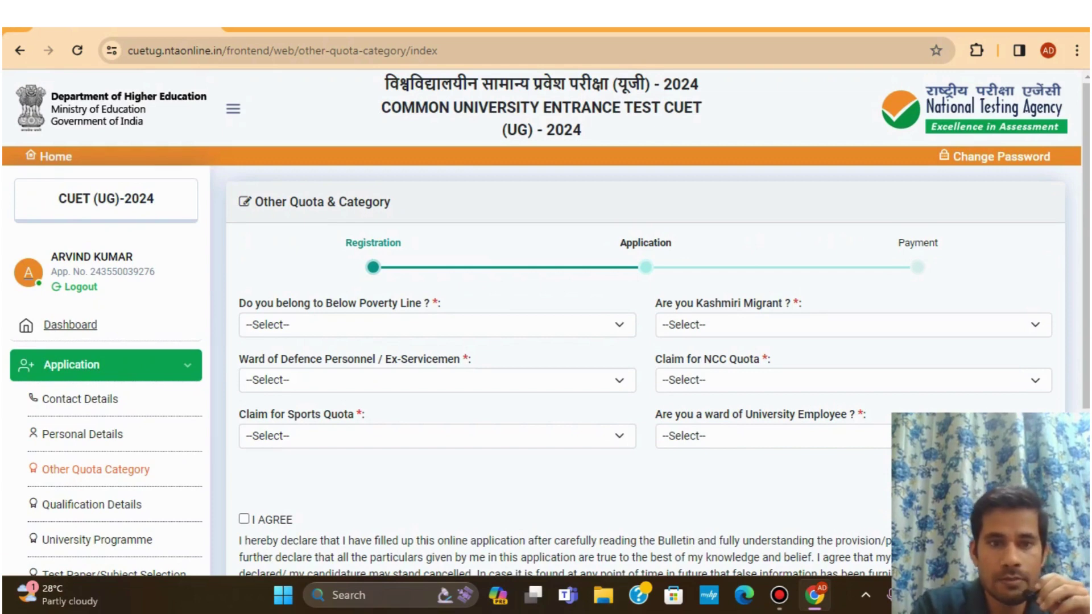
{"action": "left_click", "coordinate": [438, 325]}
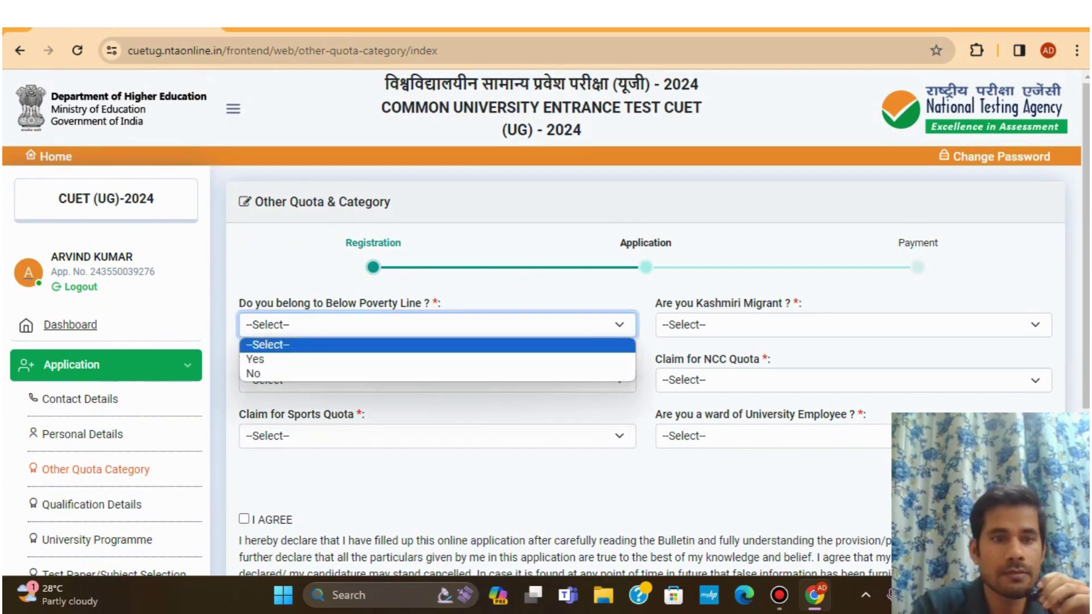
{"action": "left_click", "coordinate": [262, 373]}
{"action": "left_click", "coordinate": [853, 325]}
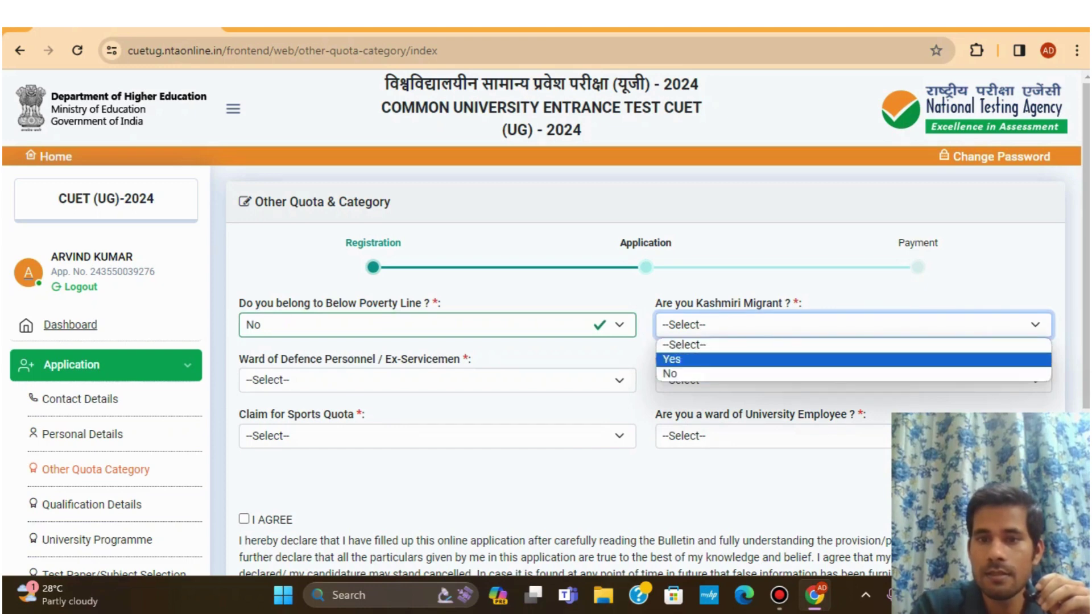
{"action": "left_click", "coordinate": [670, 374]}
Answer No for Ward of Defence Personnel, NCC Quota, Sports Quota and University Employee ward
{"action": "left_click", "coordinate": [438, 380]}
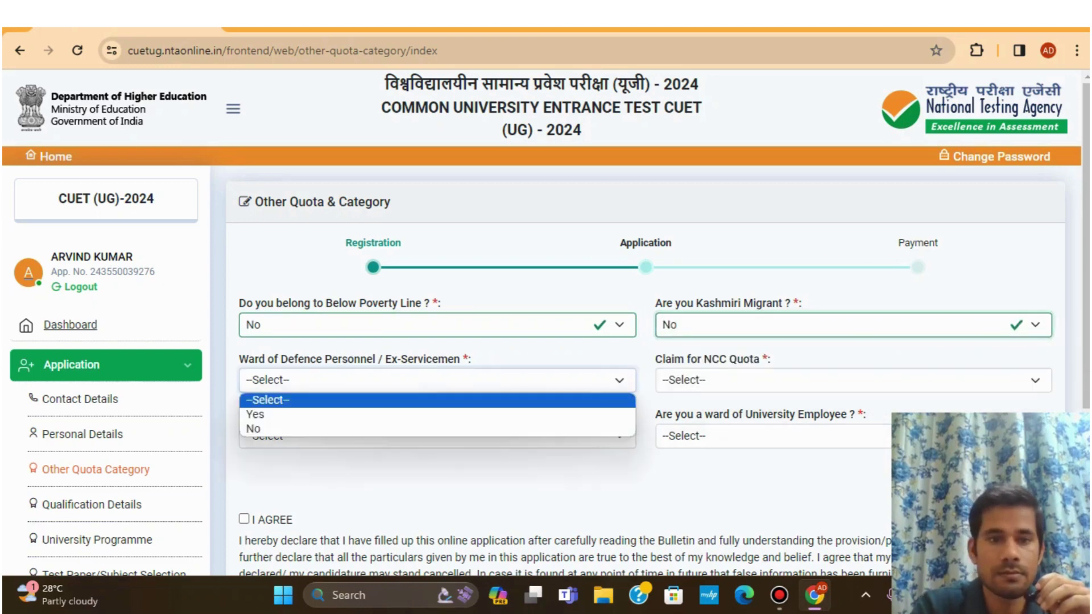
{"action": "left_click", "coordinate": [438, 429]}
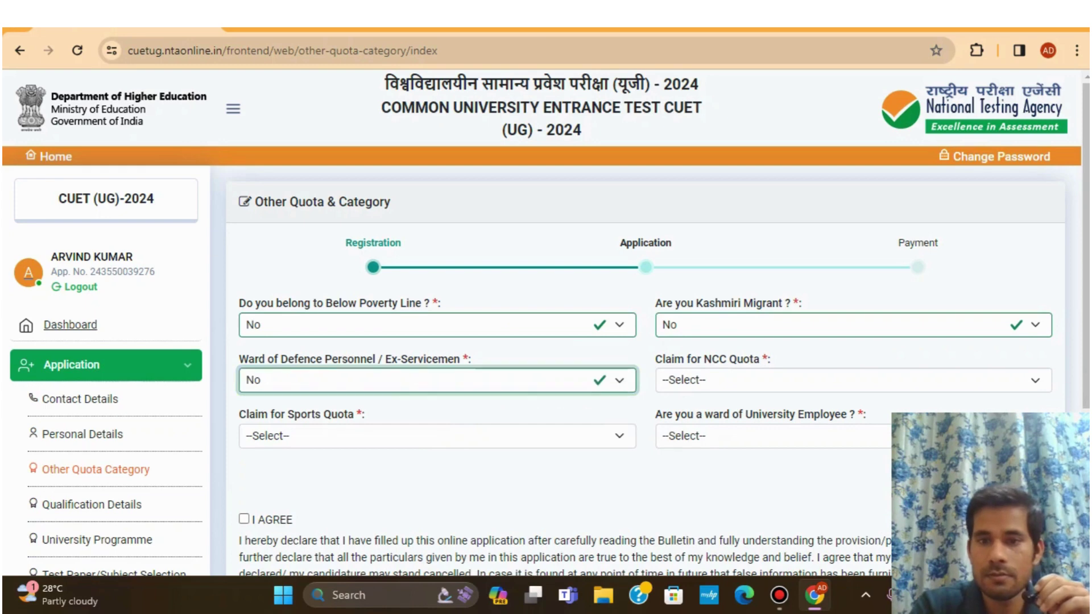
{"action": "left_click", "coordinate": [853, 380]}
{"action": "left_click", "coordinate": [670, 429]}
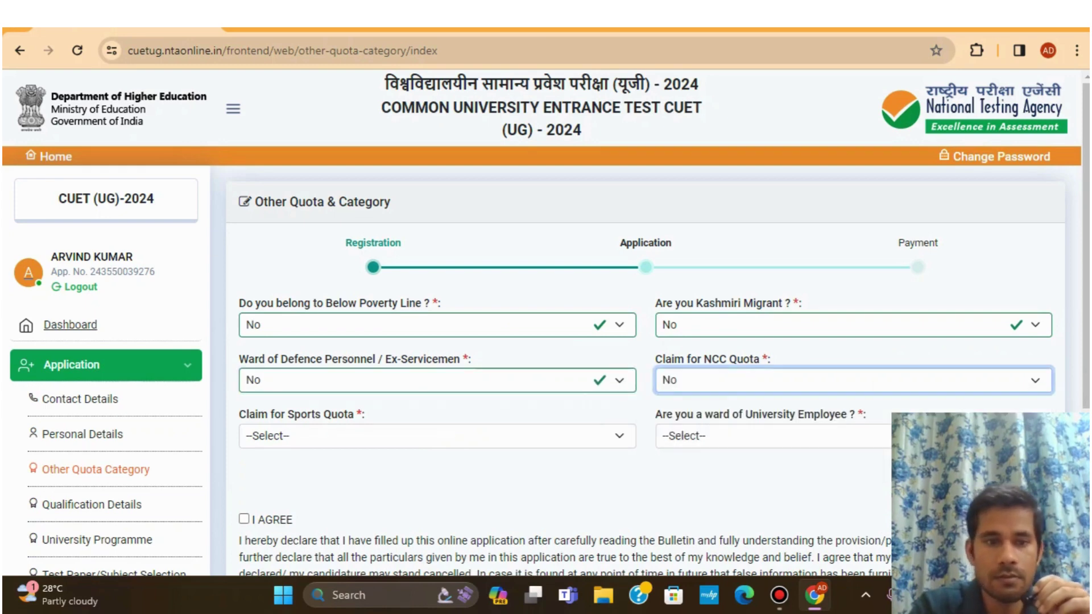
{"action": "left_click", "coordinate": [438, 435]}
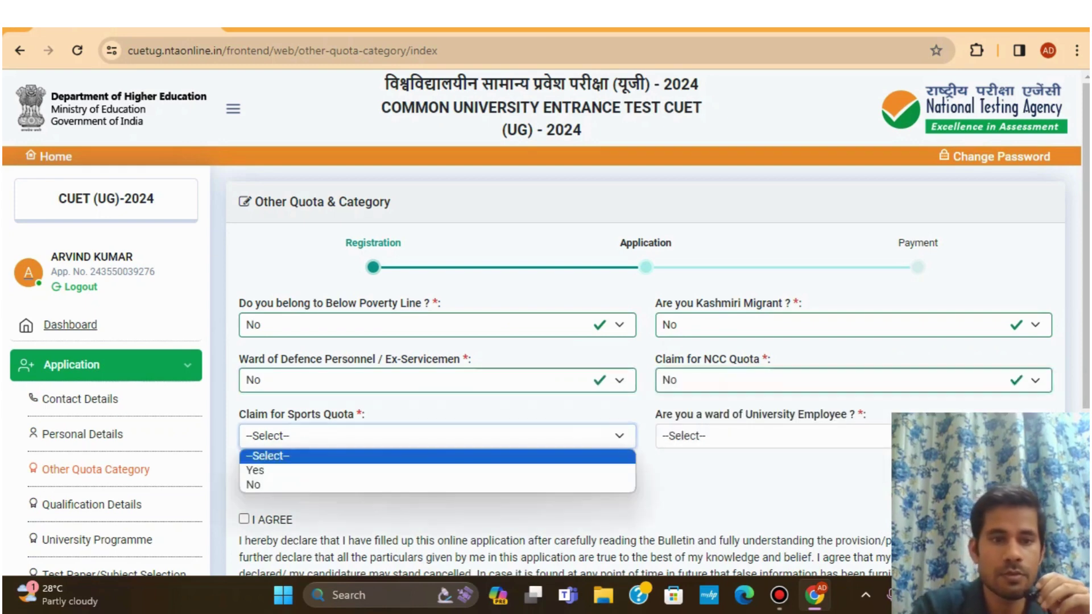
{"action": "left_click", "coordinate": [398, 485]}
{"action": "left_click", "coordinate": [740, 436]}
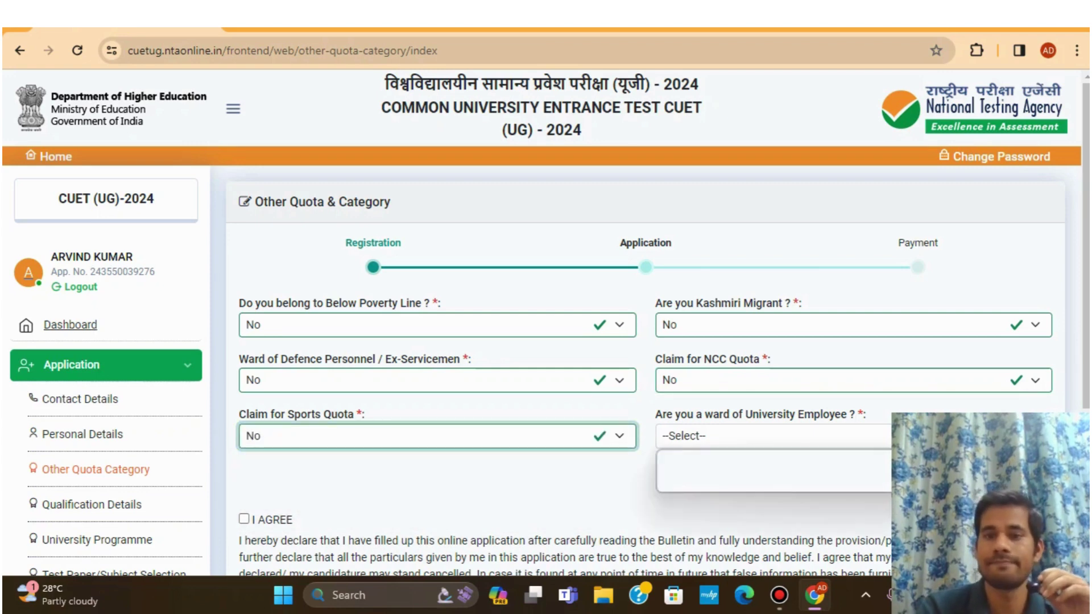
{"action": "key", "text": "Return"}
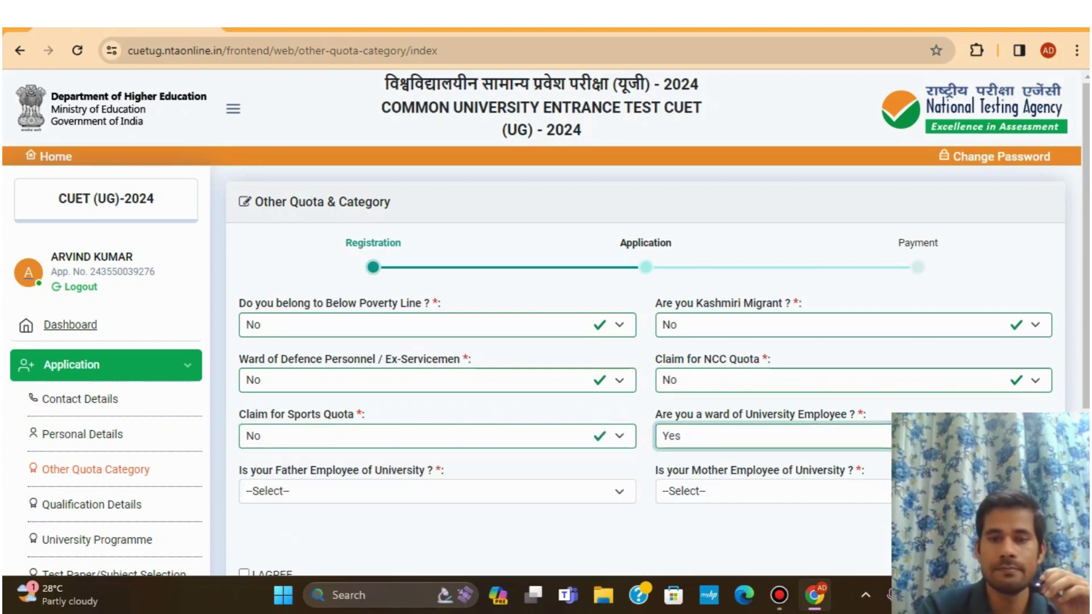
{"action": "key", "text": "alt+Down"}
{"action": "key", "text": "Down"}
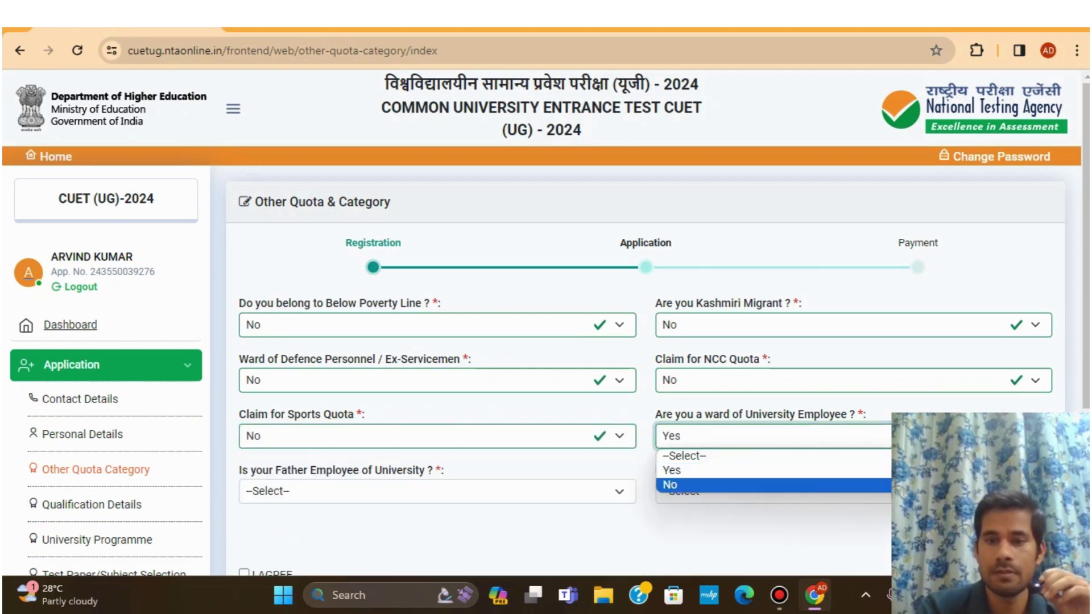
{"action": "key", "text": "Return"}
Tick the declaration I AGREE and save the Other Quota & Category details
{"action": "scroll", "coordinate": [646, 319], "scroll_direction": "down", "scroll_amount": 3}
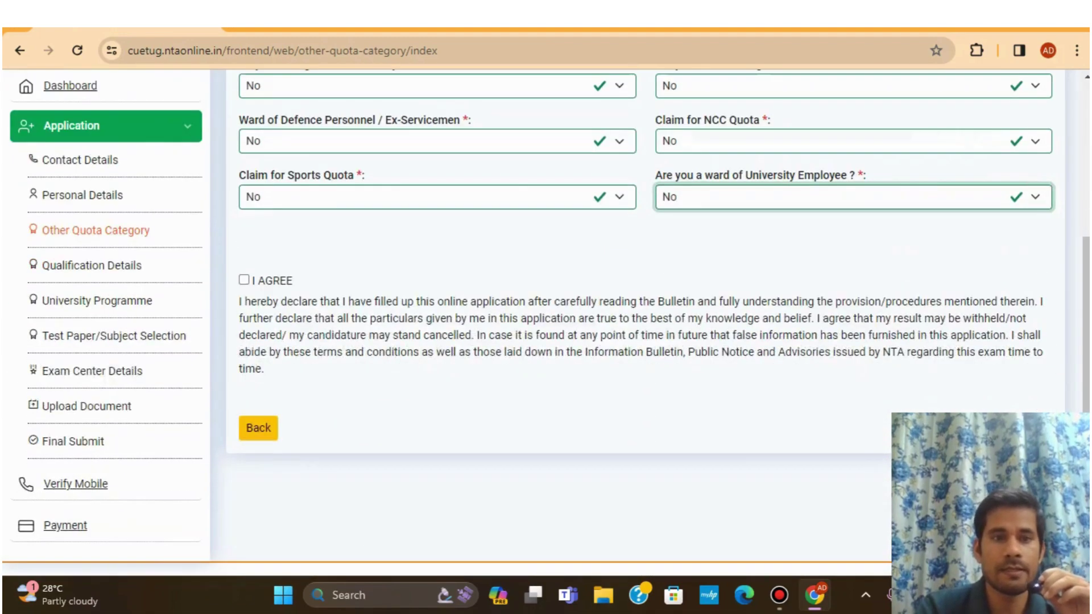
{"action": "key", "text": "Tab"}
{"action": "key", "text": "space"}
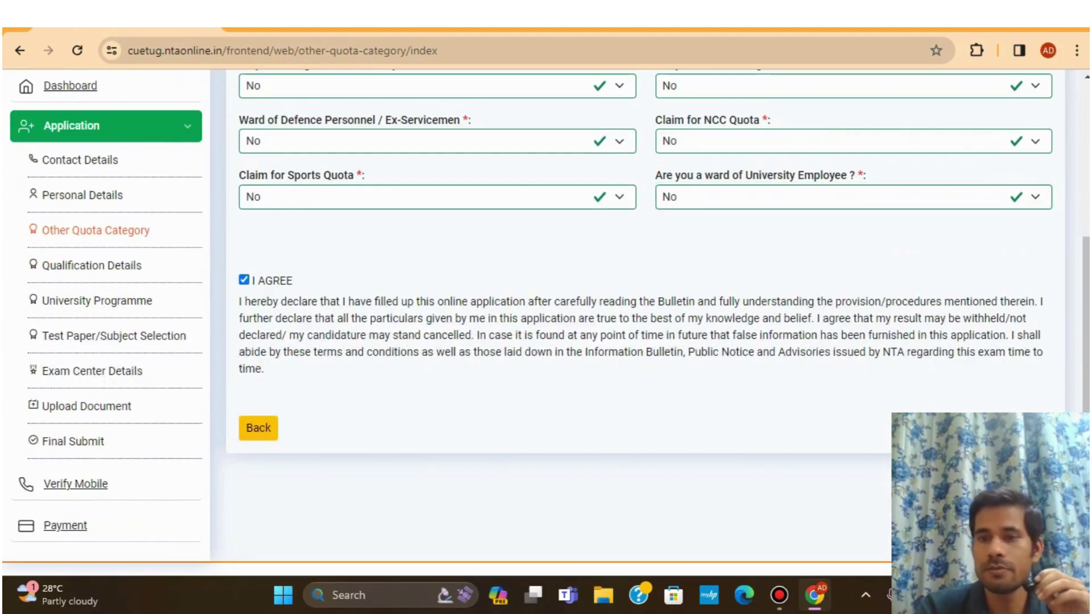
{"action": "key", "text": "Return"}
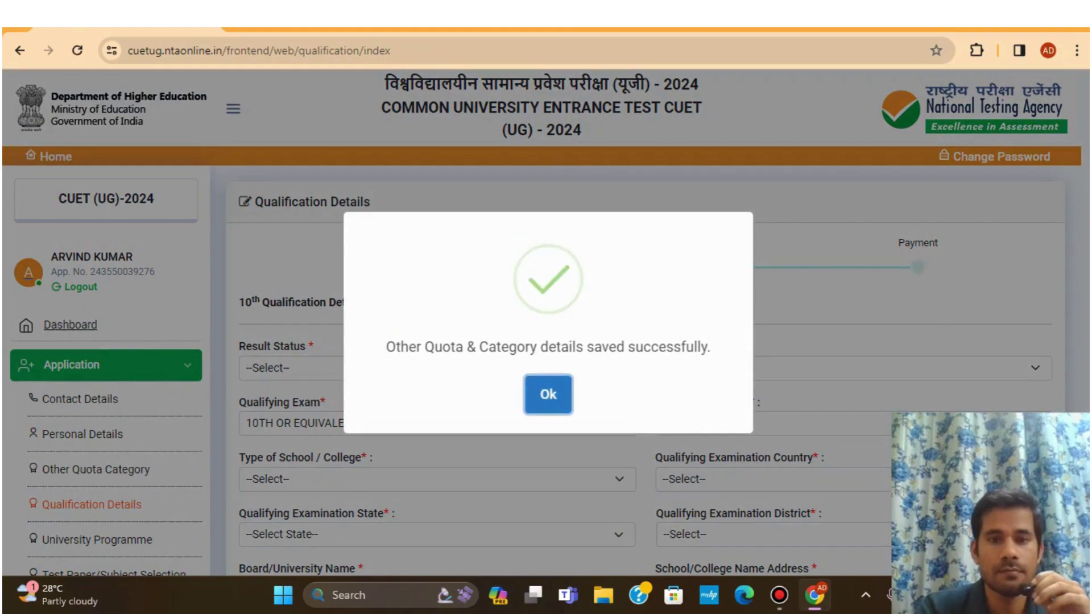
Dismiss the saved confirmation and check the 10th Result Status options without choosing
{"action": "key", "text": "Return"}
{"action": "scroll", "coordinate": [91, 235], "scroll_direction": "down", "scroll_amount": 4}
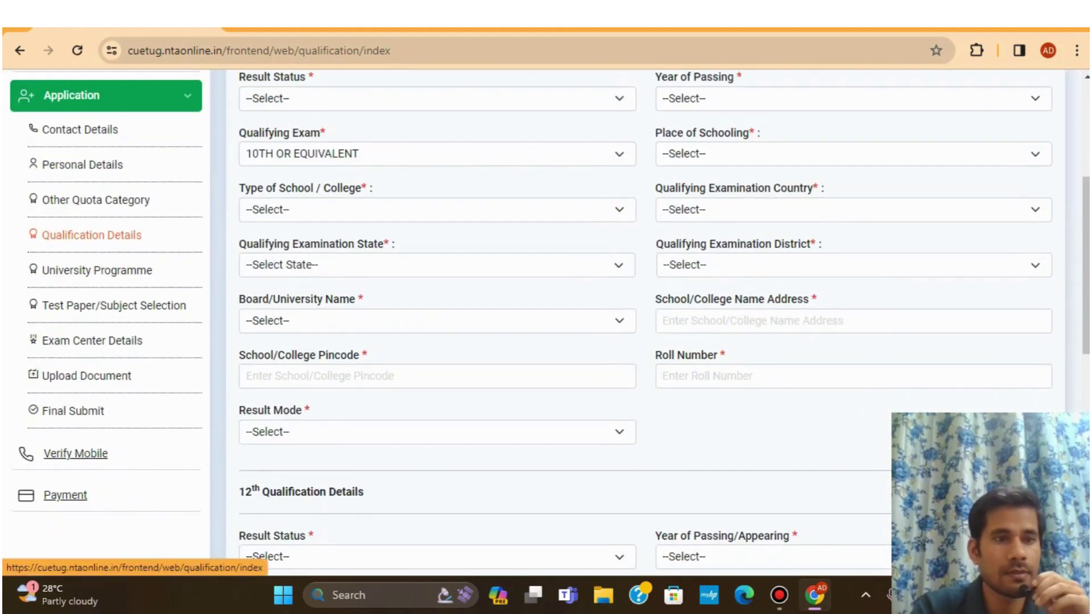
{"action": "scroll", "coordinate": [534, 319], "scroll_direction": "up", "scroll_amount": 3}
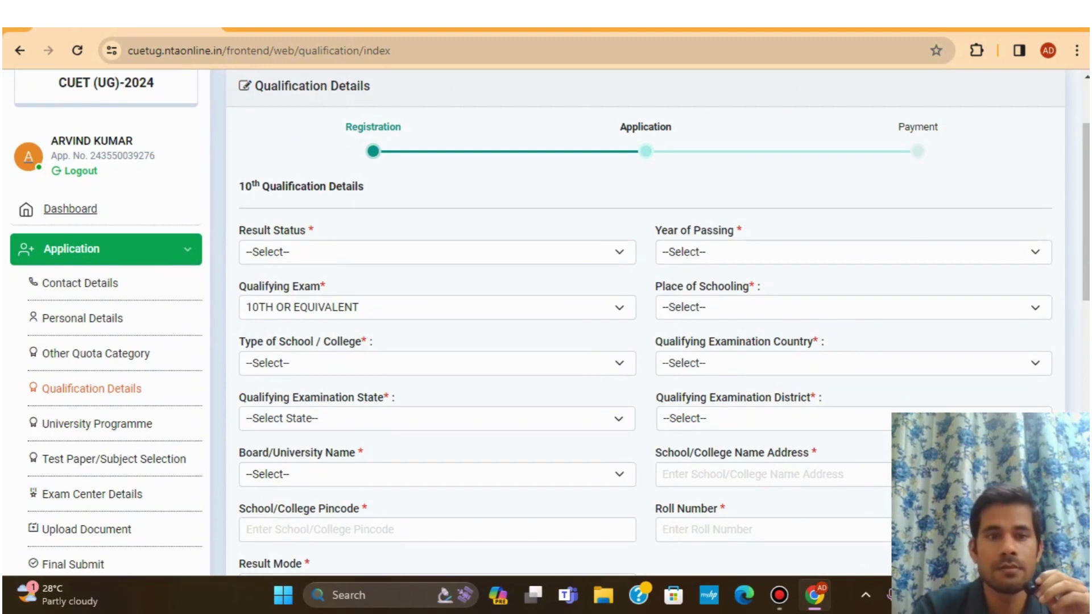
{"action": "scroll", "coordinate": [550, 323], "scroll_direction": "down", "scroll_amount": 1}
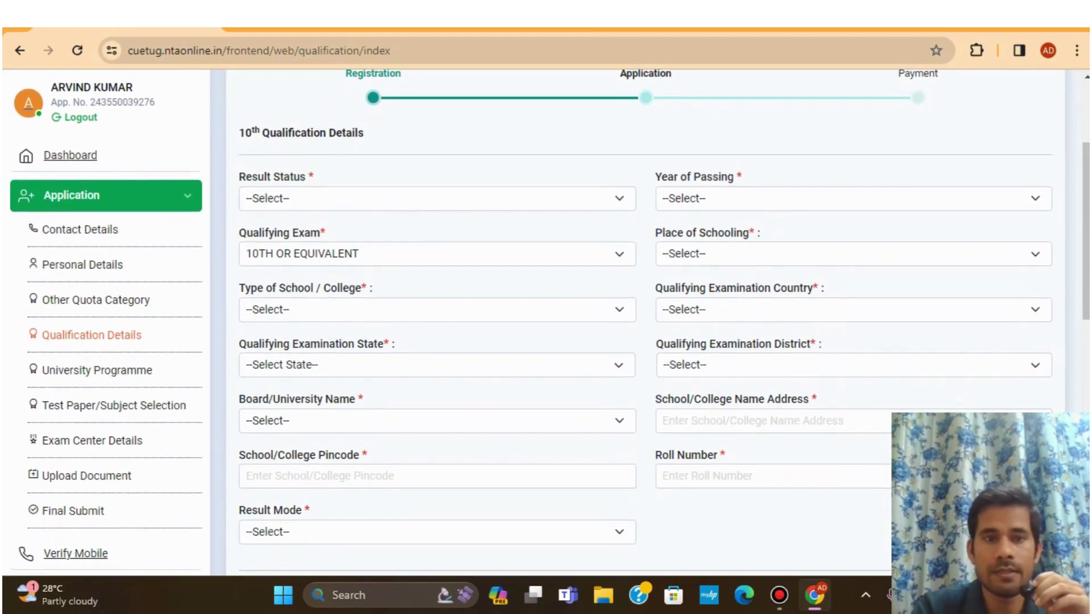
{"action": "scroll", "coordinate": [550, 322], "scroll_direction": "down", "scroll_amount": 1}
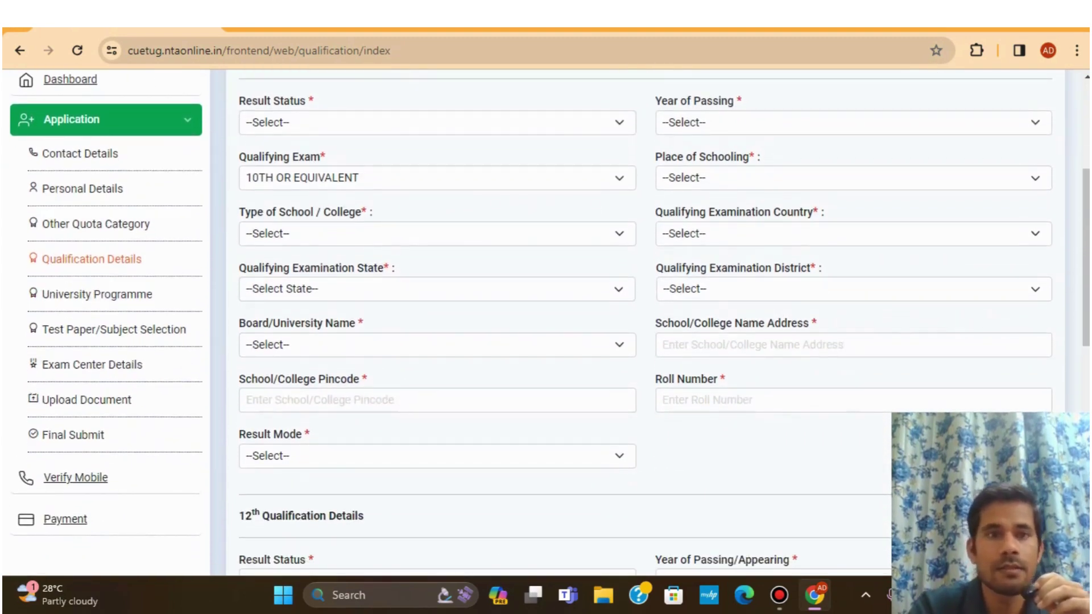
{"action": "scroll", "coordinate": [549, 323], "scroll_direction": "up", "scroll_amount": 2}
{"action": "left_click", "coordinate": [438, 225]}
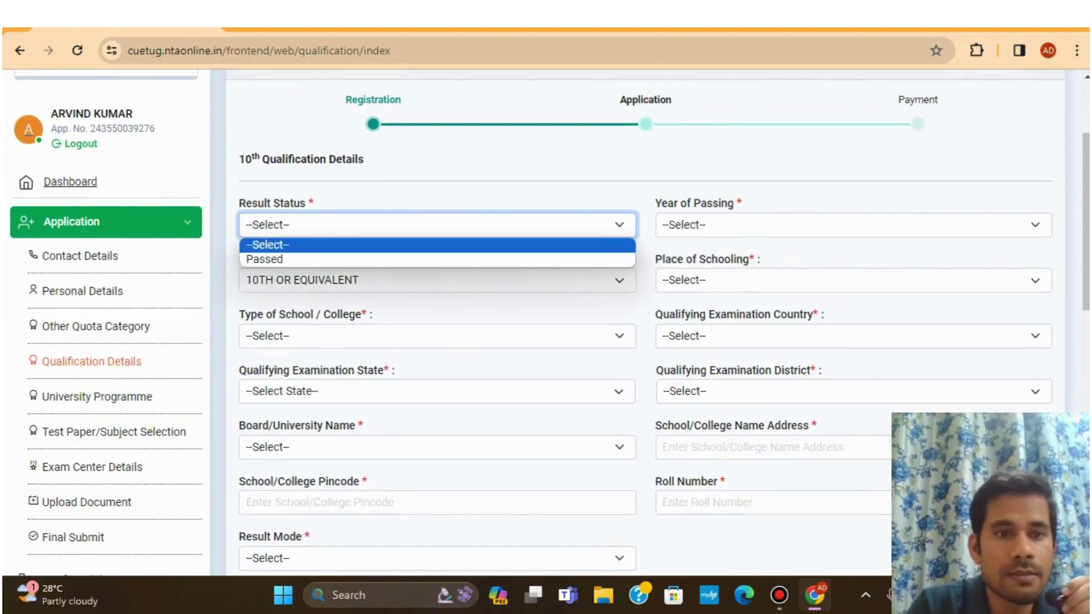
{"action": "key", "text": "Escape"}
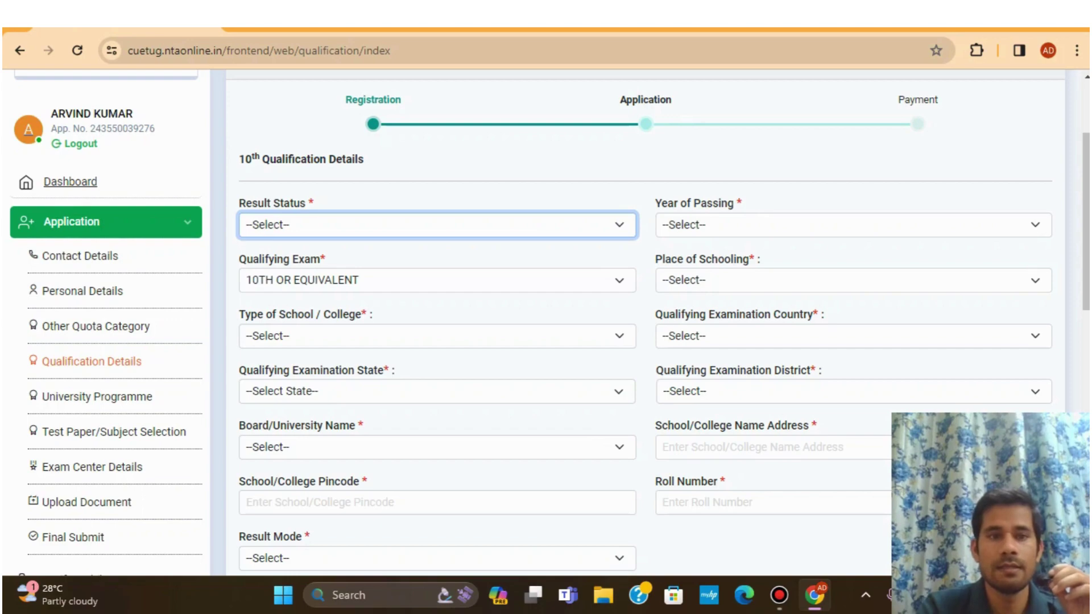
Scroll through the empty 10th and 12th Qualification Details form to review its fields
{"action": "scroll", "coordinate": [549, 323], "scroll_direction": "down", "scroll_amount": 8}
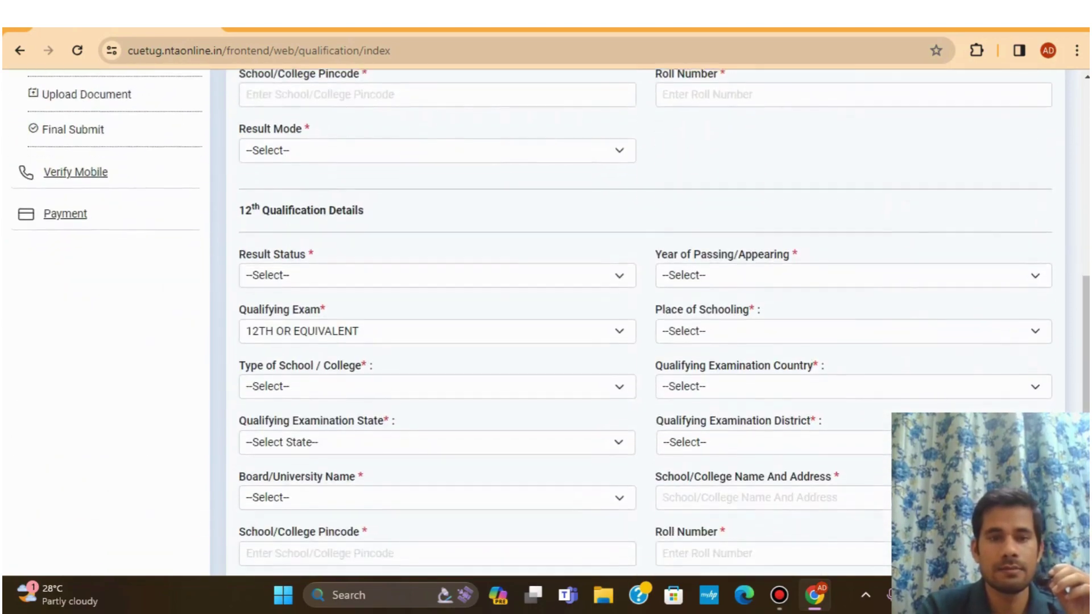
{"action": "scroll", "coordinate": [550, 323], "scroll_direction": "up", "scroll_amount": 2}
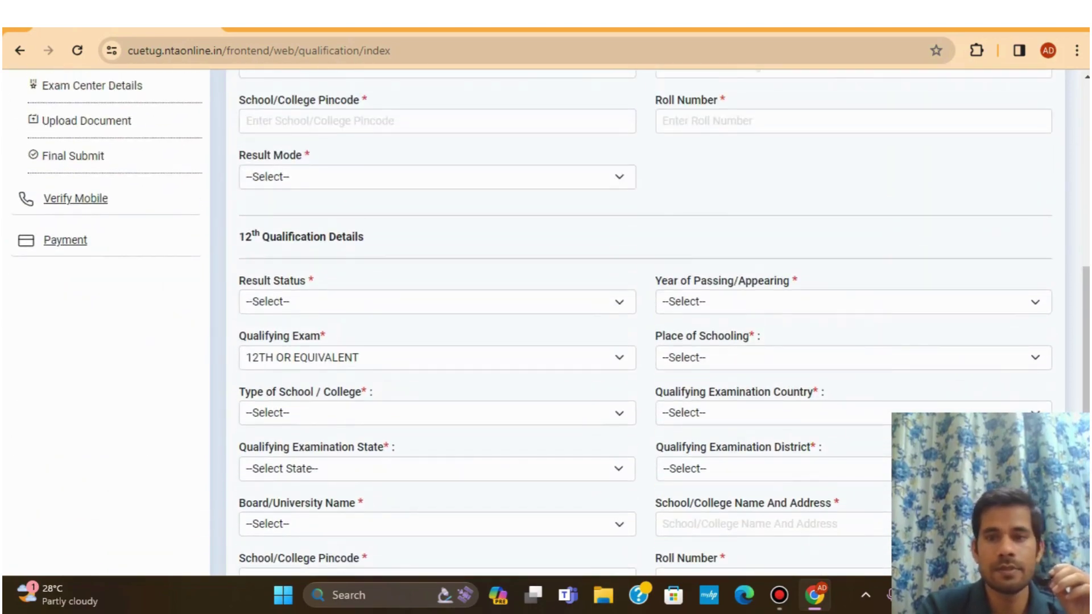
{"action": "scroll", "coordinate": [549, 322], "scroll_direction": "down", "scroll_amount": 6}
{"action": "scroll", "coordinate": [550, 322], "scroll_direction": "up", "scroll_amount": 1}
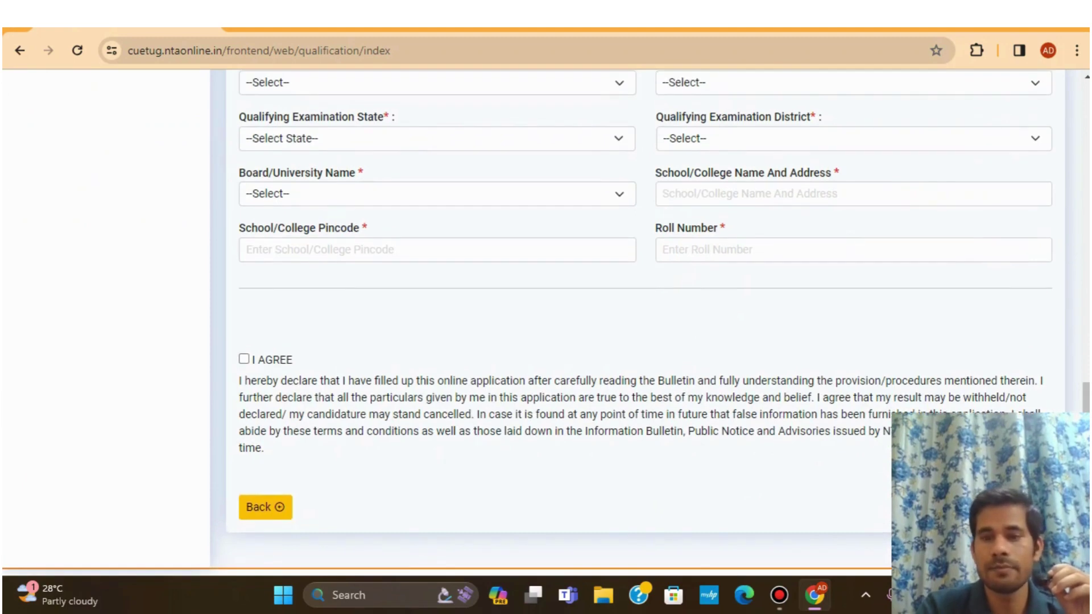
{"action": "scroll", "coordinate": [550, 323], "scroll_direction": "up", "scroll_amount": 8}
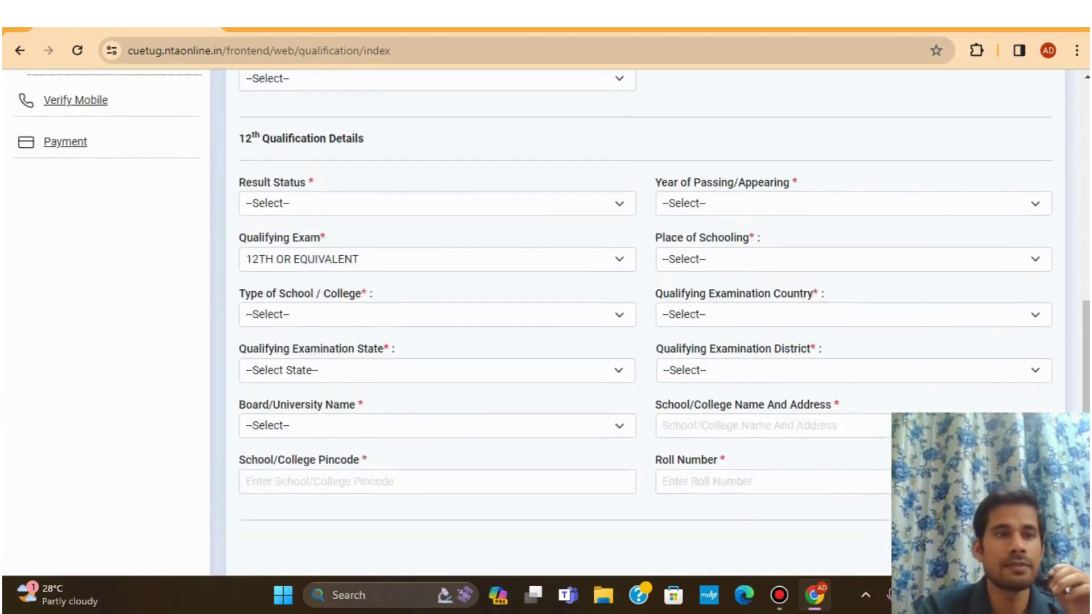
{"action": "scroll", "coordinate": [549, 323], "scroll_direction": "up", "scroll_amount": 7}
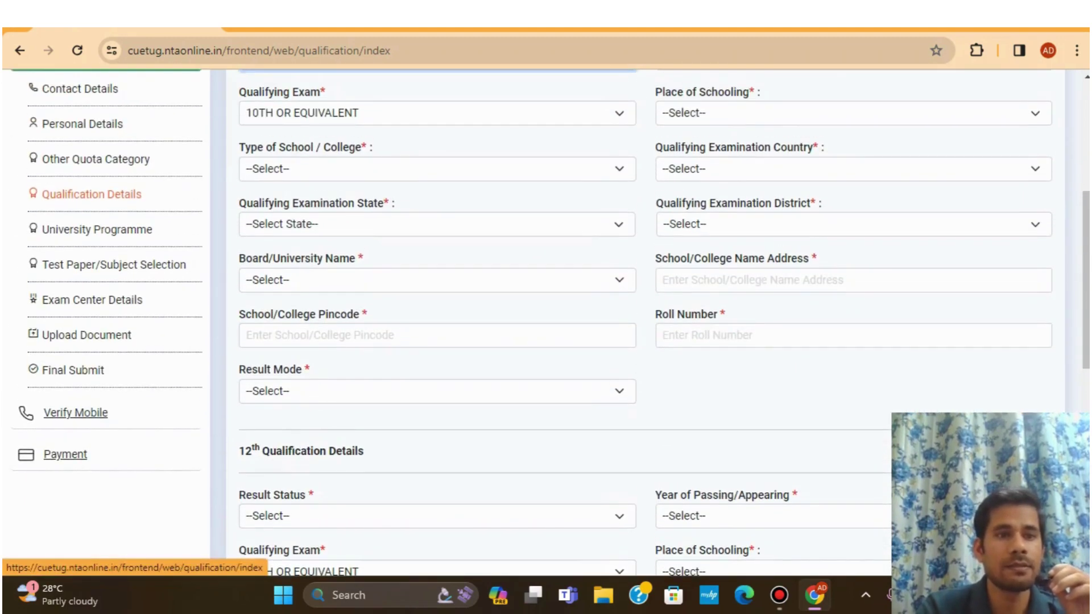
{"action": "scroll", "coordinate": [549, 322], "scroll_direction": "down", "scroll_amount": 3}
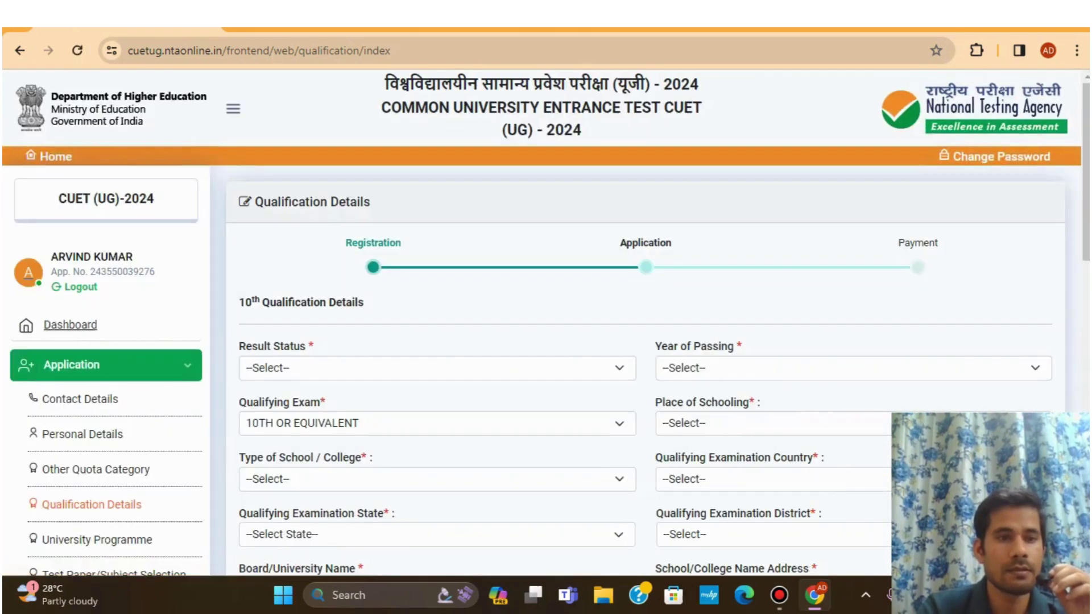
{"action": "scroll", "coordinate": [83, 324], "scroll_direction": "down", "scroll_amount": 2}
{"action": "scroll", "coordinate": [83, 323], "scroll_direction": "down", "scroll_amount": 2}
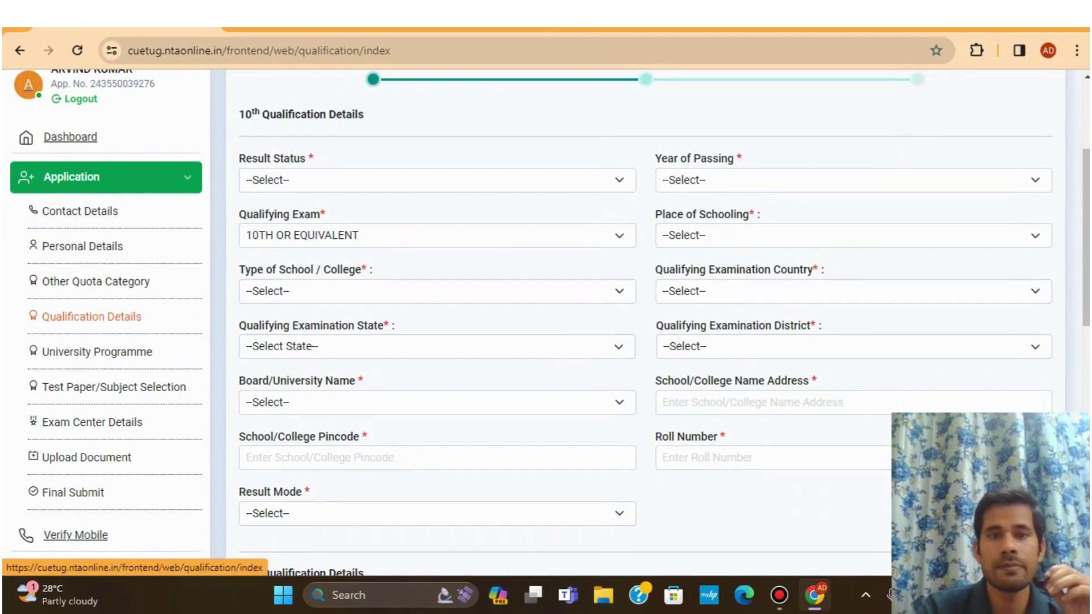
{"action": "left_click", "coordinate": [91, 316]}
{"action": "scroll", "coordinate": [91, 316], "scroll_direction": "down", "scroll_amount": 4}
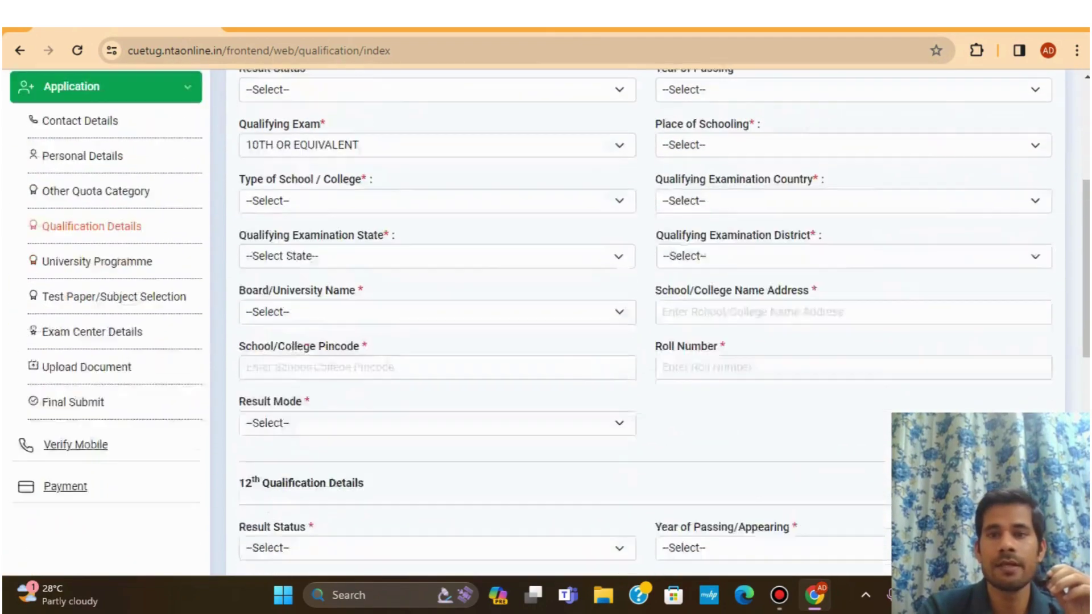
{"action": "scroll", "coordinate": [550, 323], "scroll_direction": "up", "scroll_amount": 1}
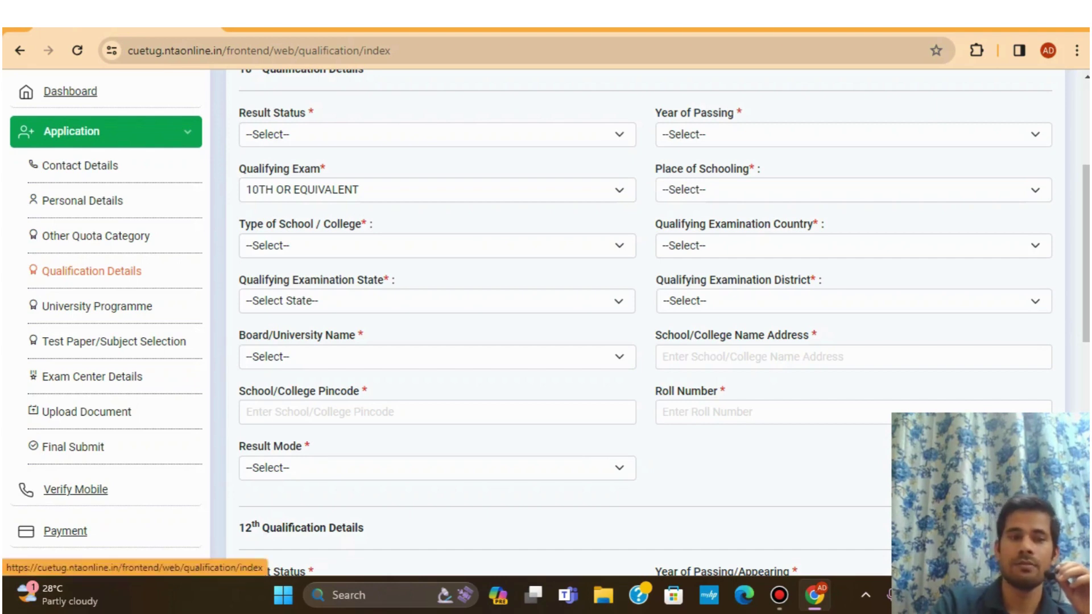
{"action": "scroll", "coordinate": [546, 323], "scroll_direction": "down", "scroll_amount": 1}
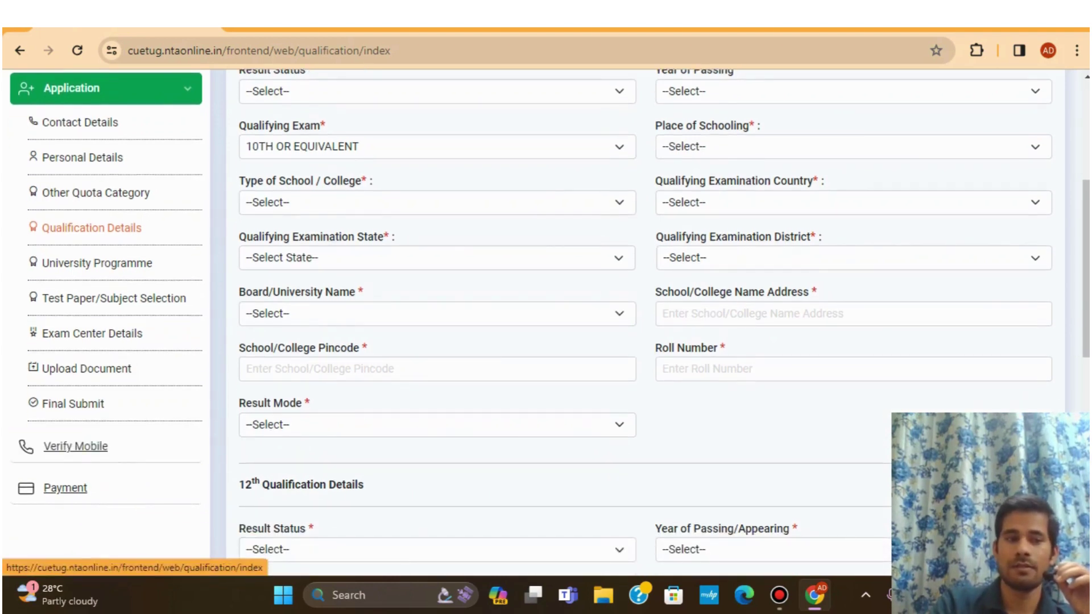
{"action": "scroll", "coordinate": [546, 323], "scroll_direction": "down", "scroll_amount": 3}
{"action": "scroll", "coordinate": [546, 323], "scroll_direction": "down", "scroll_amount": 8}
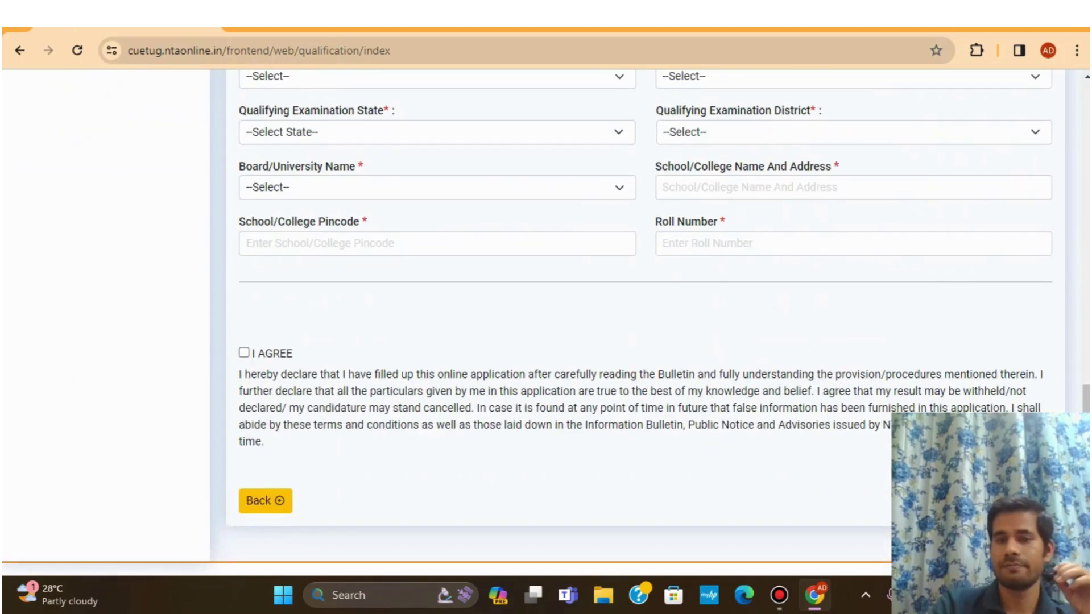
{"action": "scroll", "coordinate": [546, 323], "scroll_direction": "up", "scroll_amount": 6}
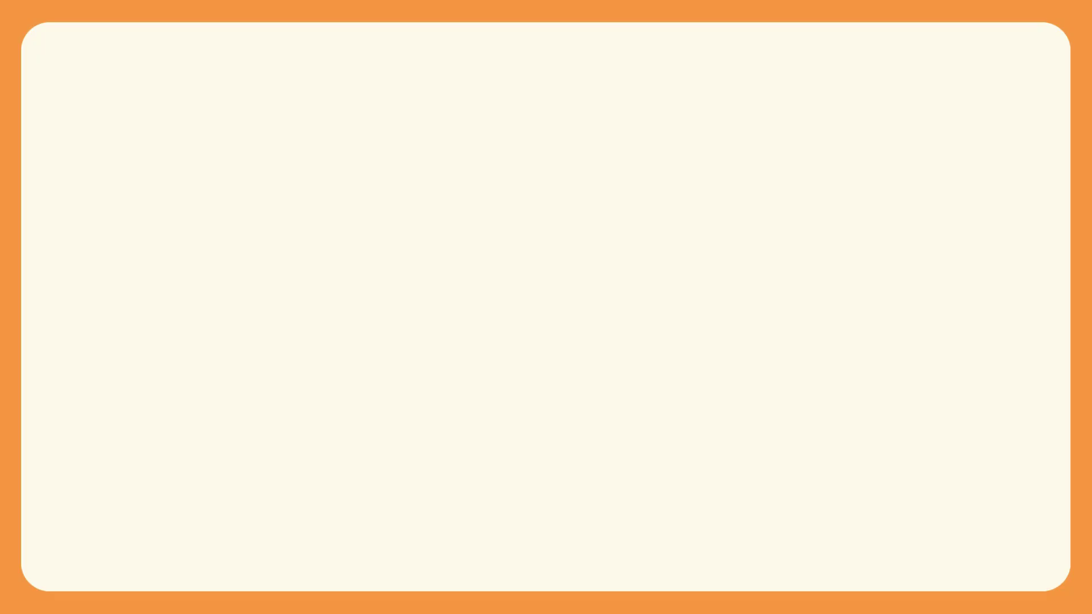